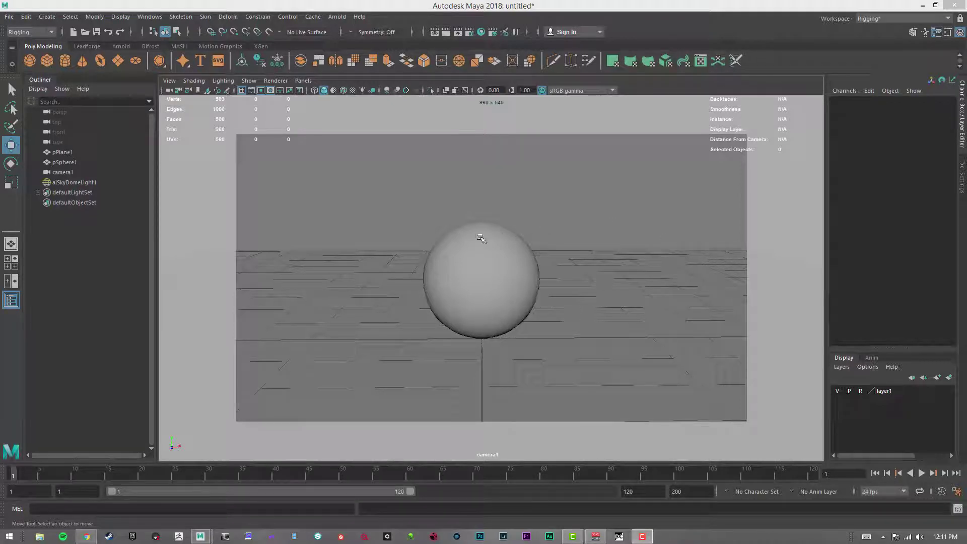
# Step: Look around the scene, checking the sky dome light and floor, and select the sphere
pyautogui.keyDown('alt'); pyautogui.moveTo(462, 240); pyautogui.dragTo(486, 233, button='right'); pyautogui.keyUp('alt')
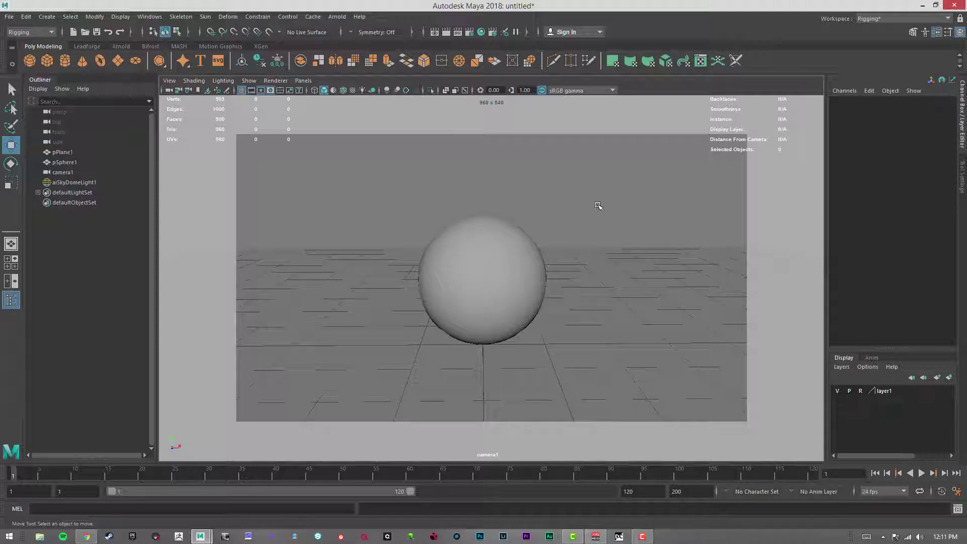
pyautogui.keyDown('alt'); pyautogui.moveTo(641, 219); pyautogui.dragTo(627, 181); pyautogui.keyUp('alt')
pyautogui.click(612, 196)
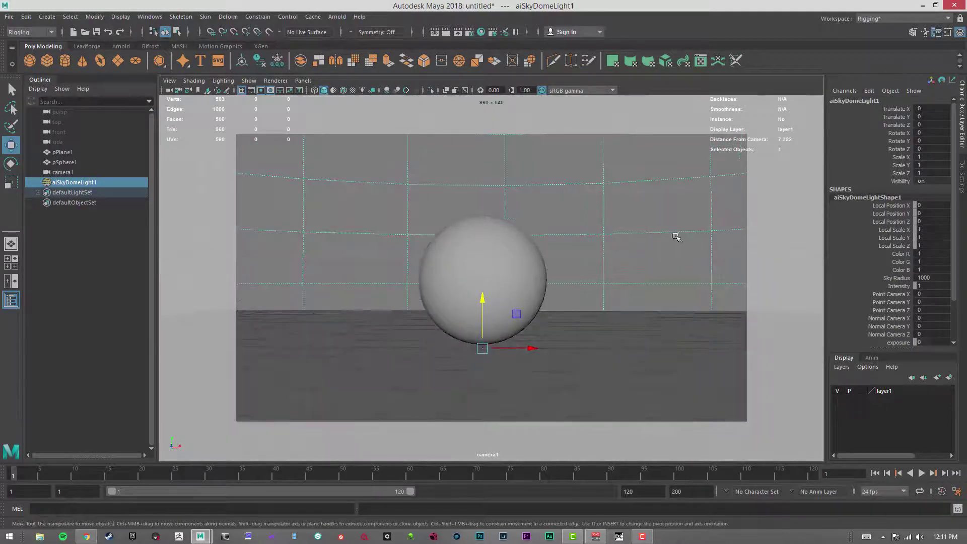
pyautogui.keyDown('alt'); pyautogui.moveTo(625, 261); pyautogui.dragTo(613, 244); pyautogui.keyUp('alt')
pyautogui.click(519, 255)
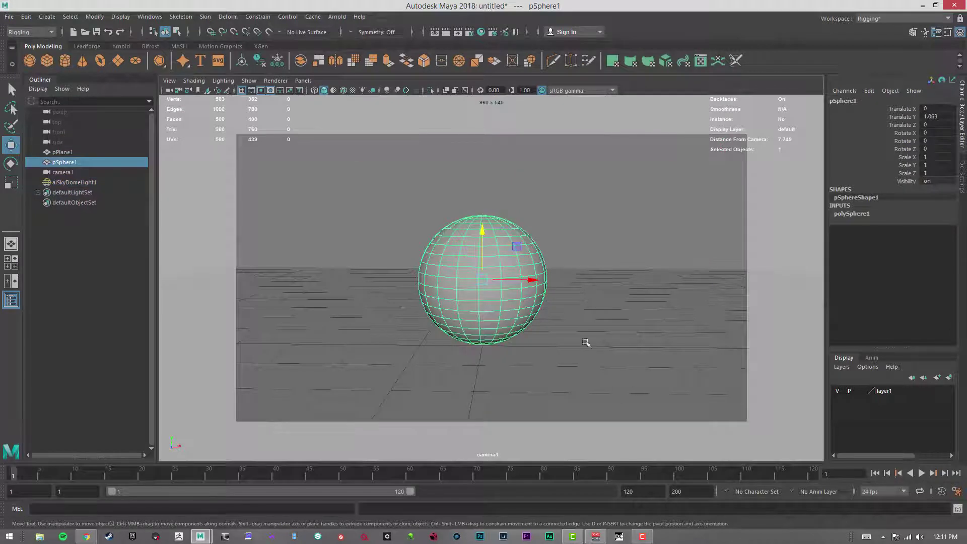
pyautogui.click(646, 354)
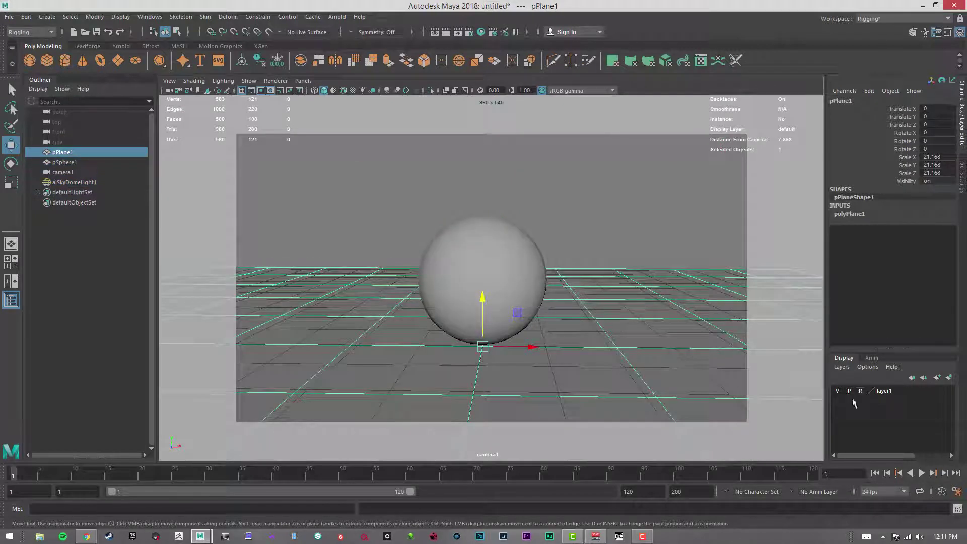
pyautogui.click(545, 205)
pyautogui.moveTo(524, 281)
pyautogui.keyDown('alt'); pyautogui.mouseDown()
pyautogui.moveTo(501, 281)
pyautogui.moveTo(510, 272)
pyautogui.mouseUp(); pyautogui.keyUp('alt')
pyautogui.keyDown('alt'); pyautogui.moveTo(584, 322); pyautogui.dragTo(531, 287); pyautogui.keyUp('alt')
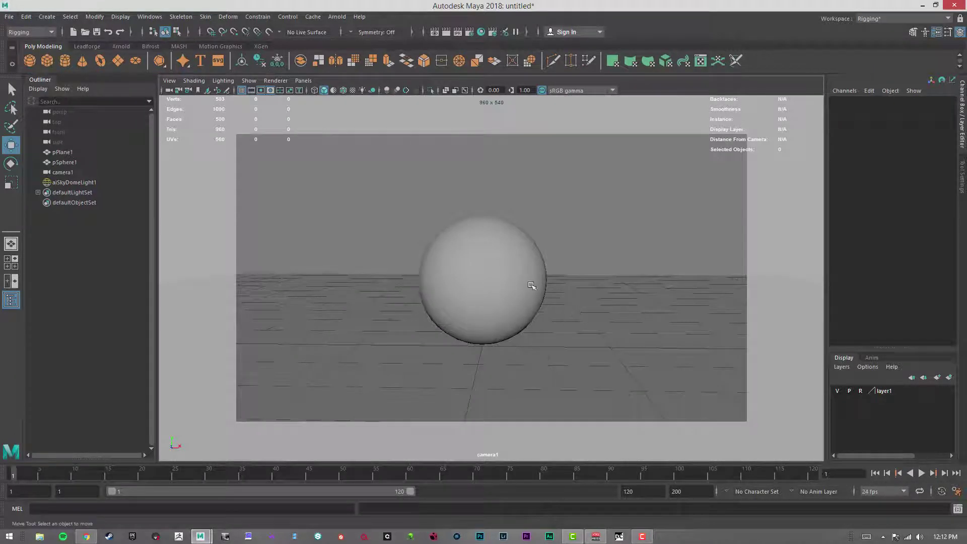
pyautogui.click(495, 245)
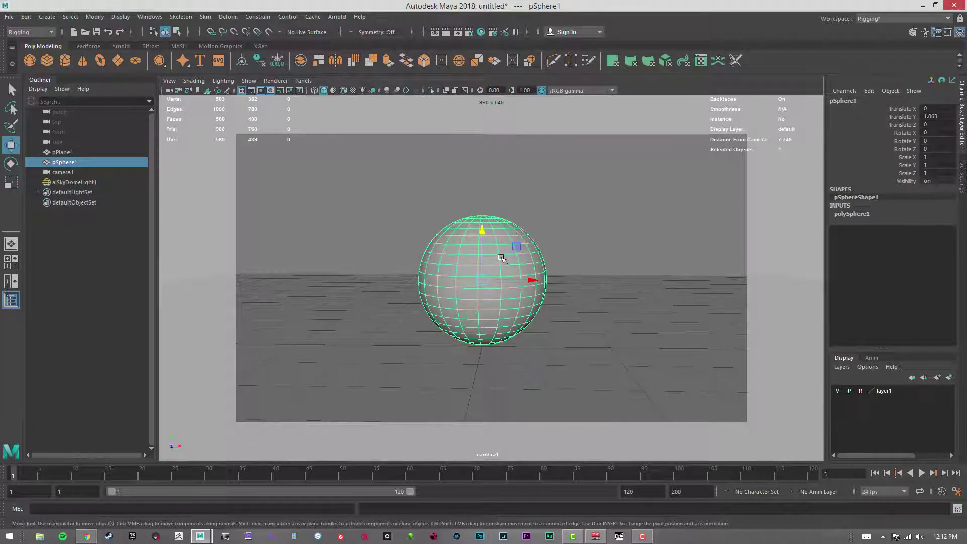
# Step: Assign the sphere a new aiStandardSurface material, filtering the shader list by 'ai'
pyautogui.moveTo(511, 244); pyautogui.dragTo(511, 261, button='right')
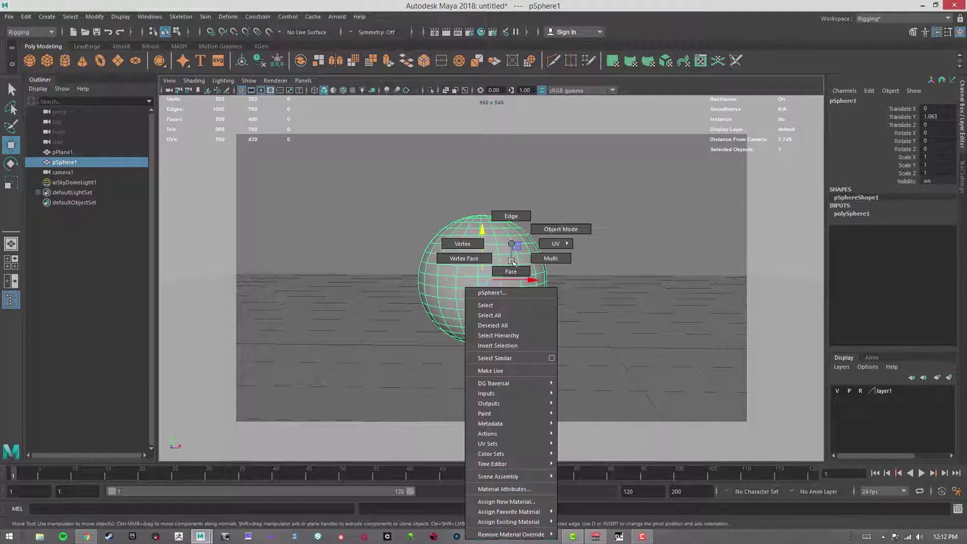
pyautogui.click(516, 502)
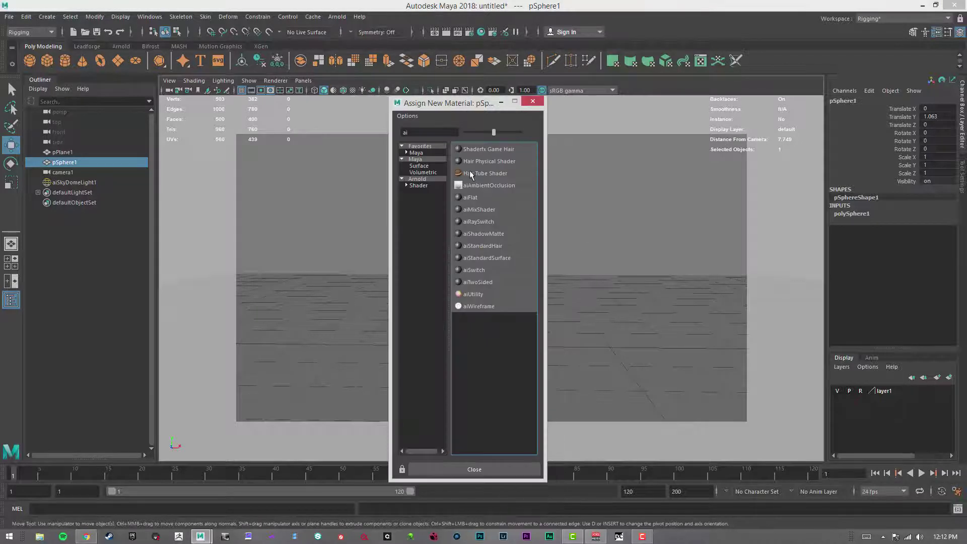
pyautogui.click(429, 132)
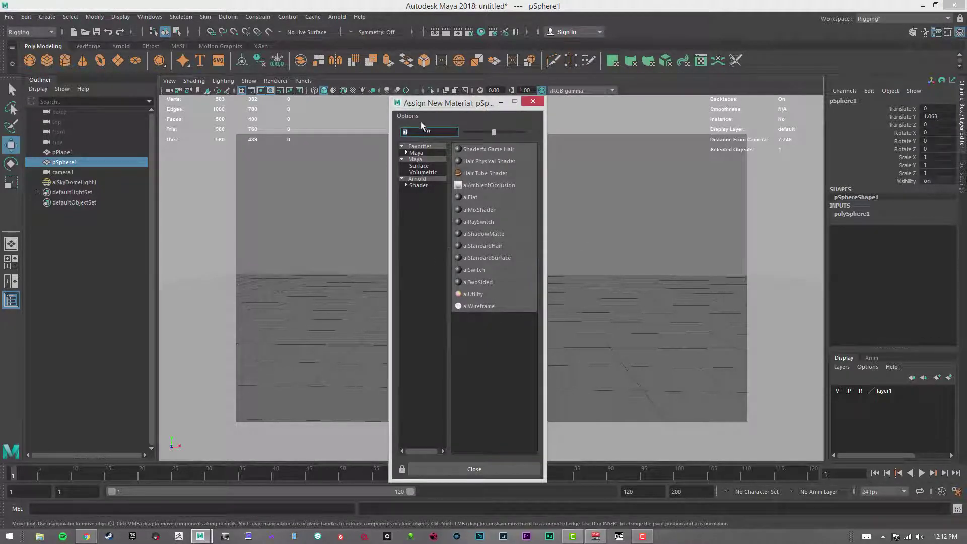
pyautogui.press('BackSpace')
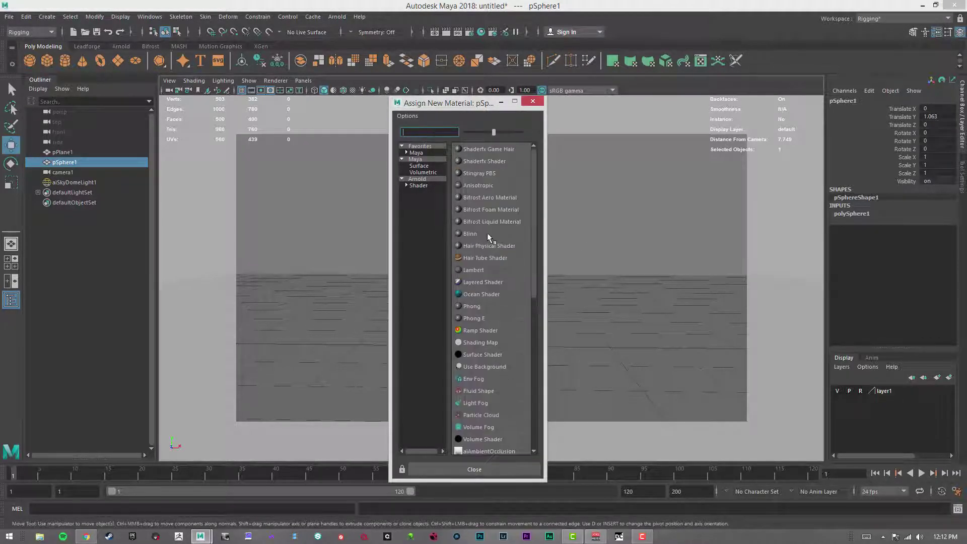
pyautogui.scroll(-5, 484, 229)
pyautogui.scroll(7, 483, 229)
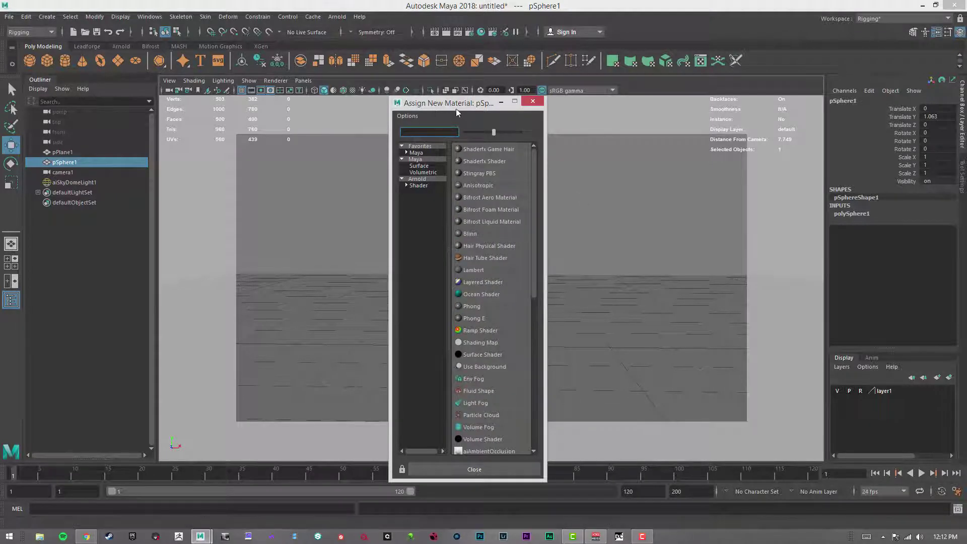
pyautogui.moveTo(485, 107)
pyautogui.mouseDown()
pyautogui.moveTo(447, 100)
pyautogui.moveTo(500, 100)
pyautogui.mouseUp()
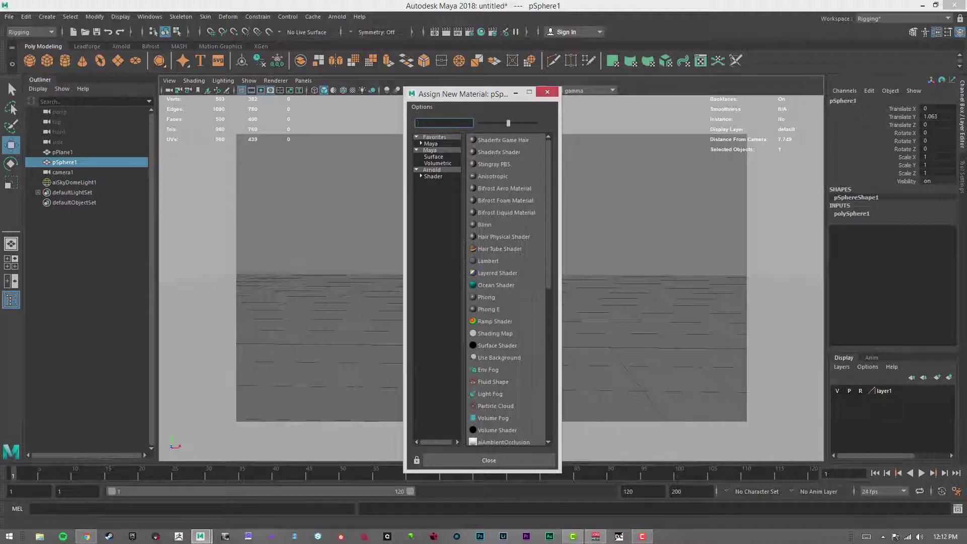
pyautogui.write('ai')
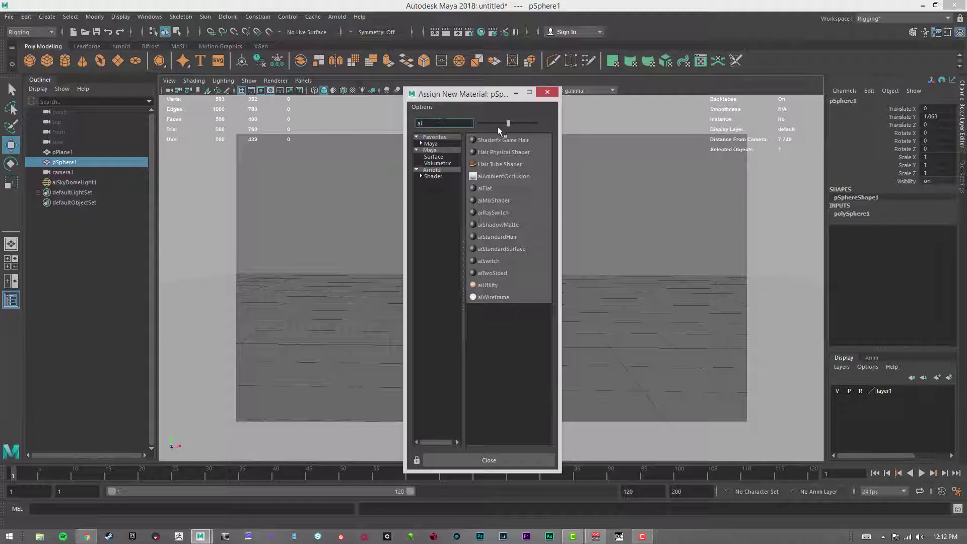
pyautogui.click(500, 248)
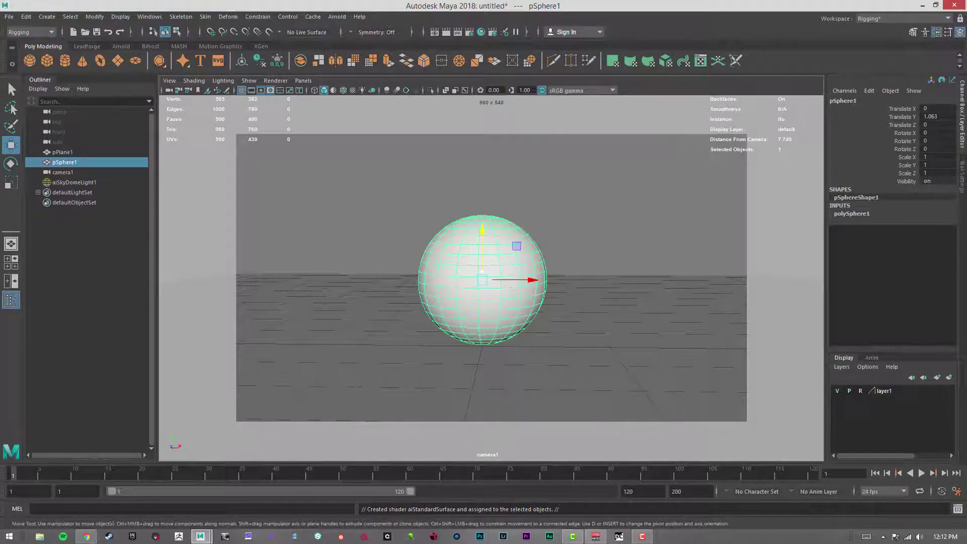
# Step: Rename the sphere's new material to Sphere_MTL
pyautogui.moveTo(966, 103); pyautogui.dragTo(745, 72)
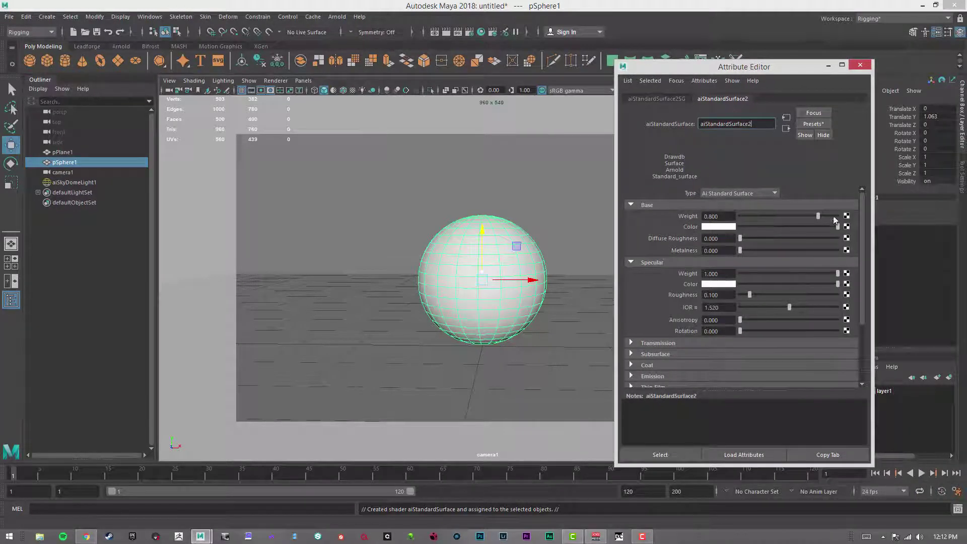
pyautogui.doubleClick(751, 123)
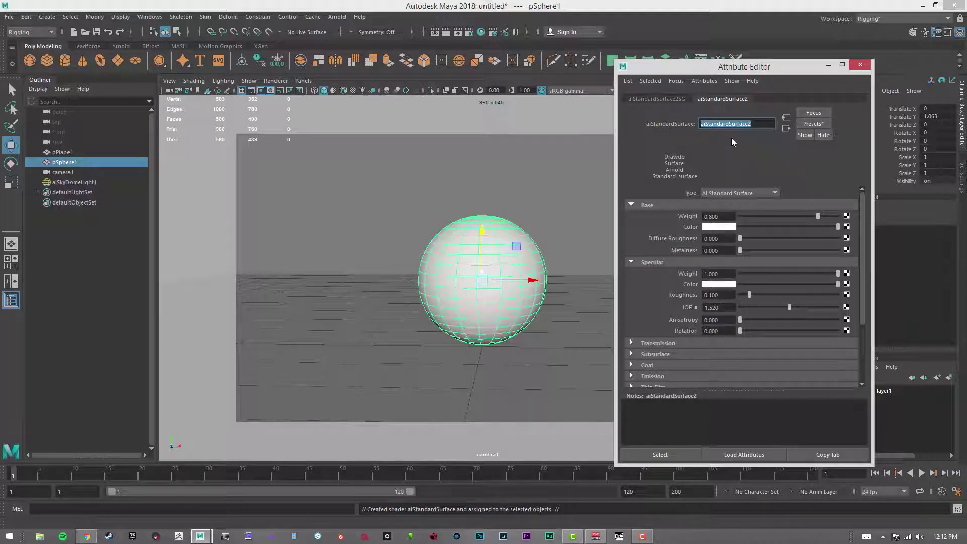
pyautogui.write('Sphere_MTL')
pyautogui.press('Return')
pyautogui.click(587, 302)
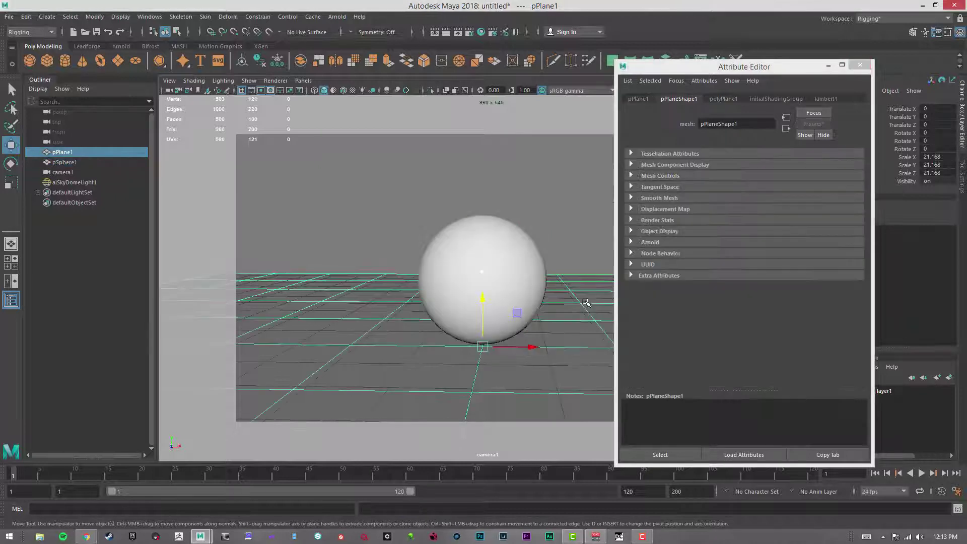
# Step: Give the floor plane a new aiStandardSurface material with a light-blue base colour
pyautogui.rightClick(582, 315)
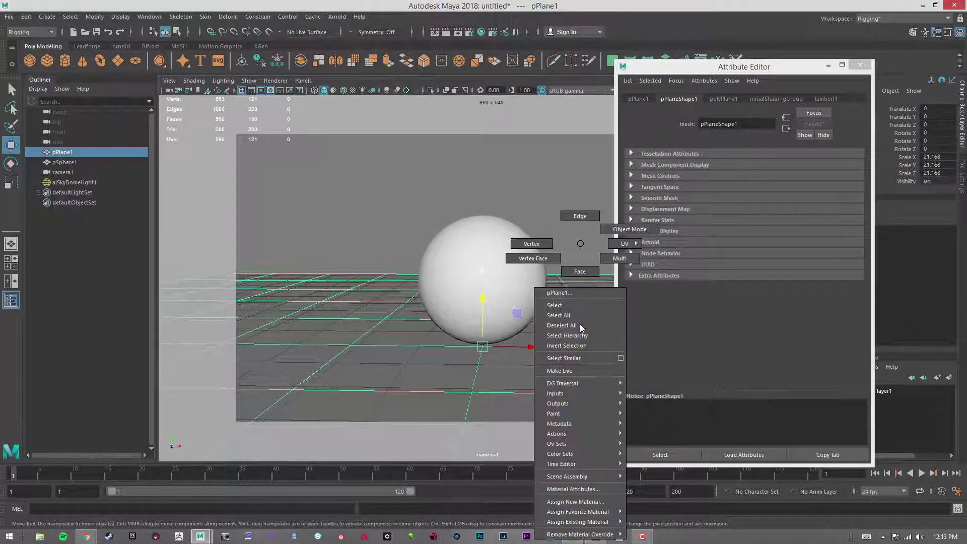
pyautogui.click(595, 503)
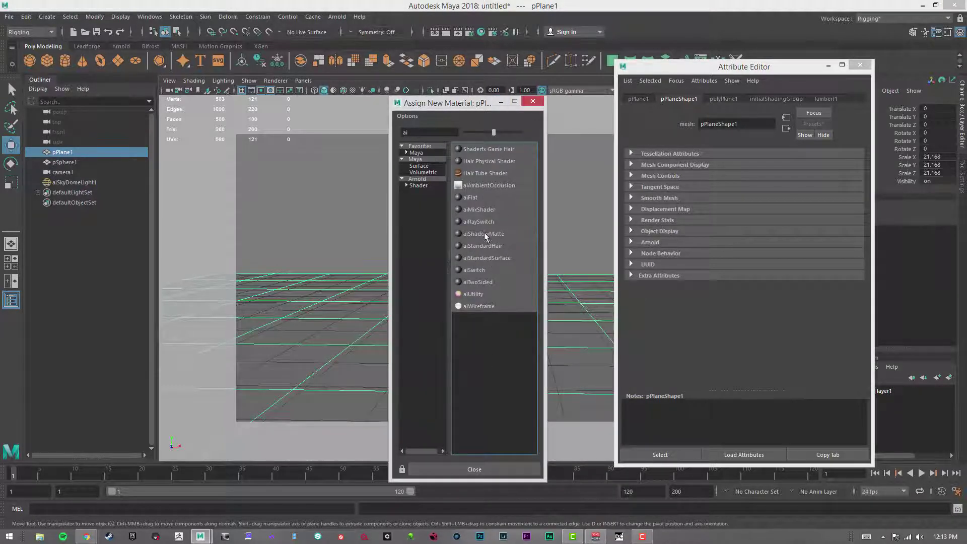
pyautogui.click(500, 257)
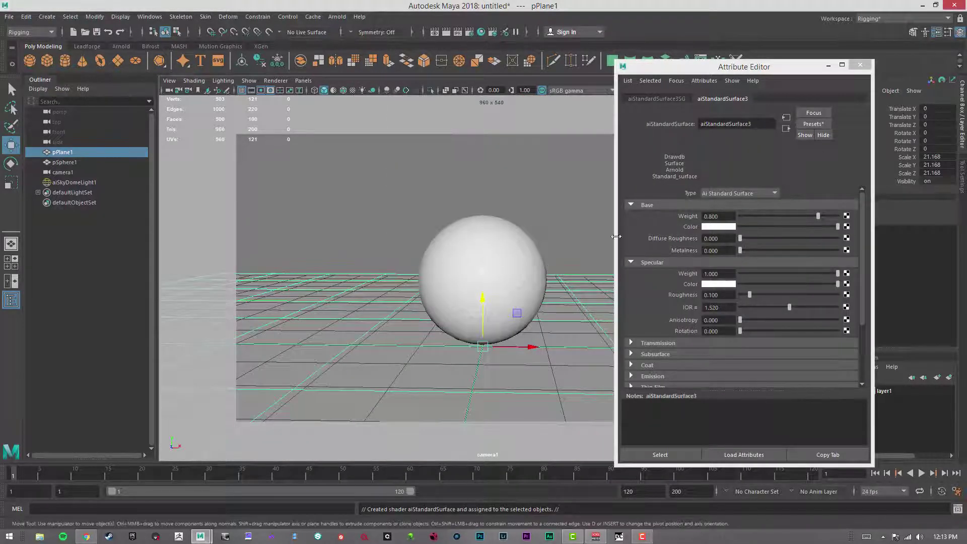
pyautogui.click(726, 228)
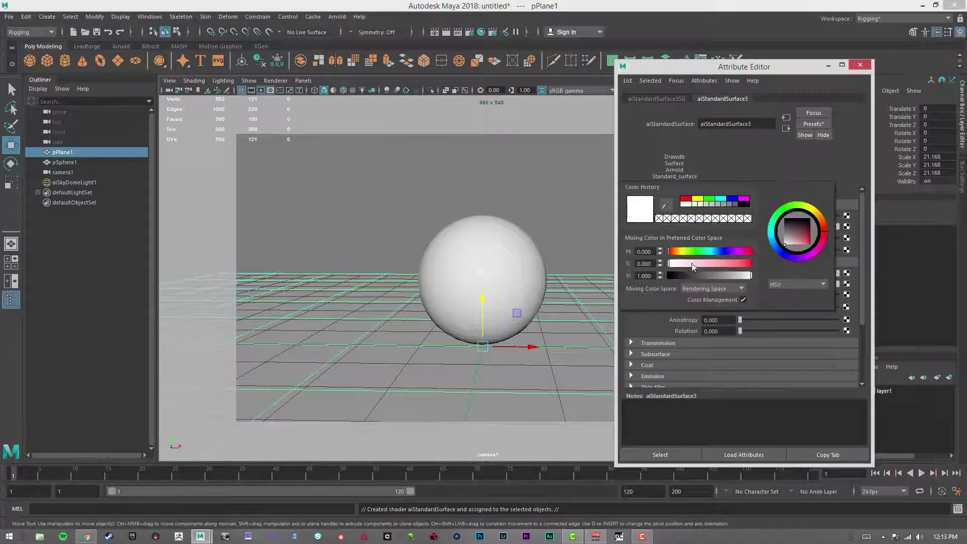
pyautogui.moveTo(689, 263); pyautogui.dragTo(719, 252)
pyautogui.click(716, 251)
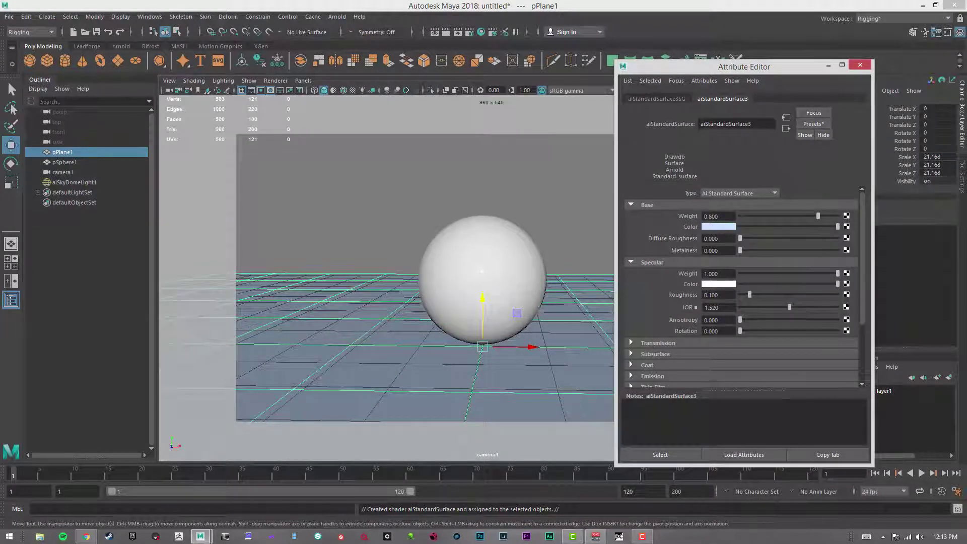
# Step: Rename the floor's material to Ground_MTL
pyautogui.click(501, 195)
pyautogui.click(568, 296)
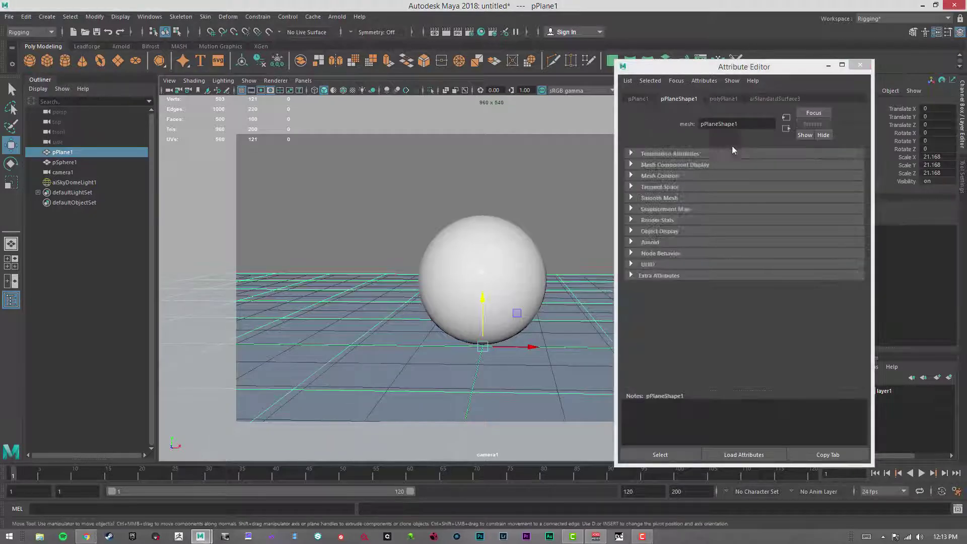
pyautogui.click(772, 99)
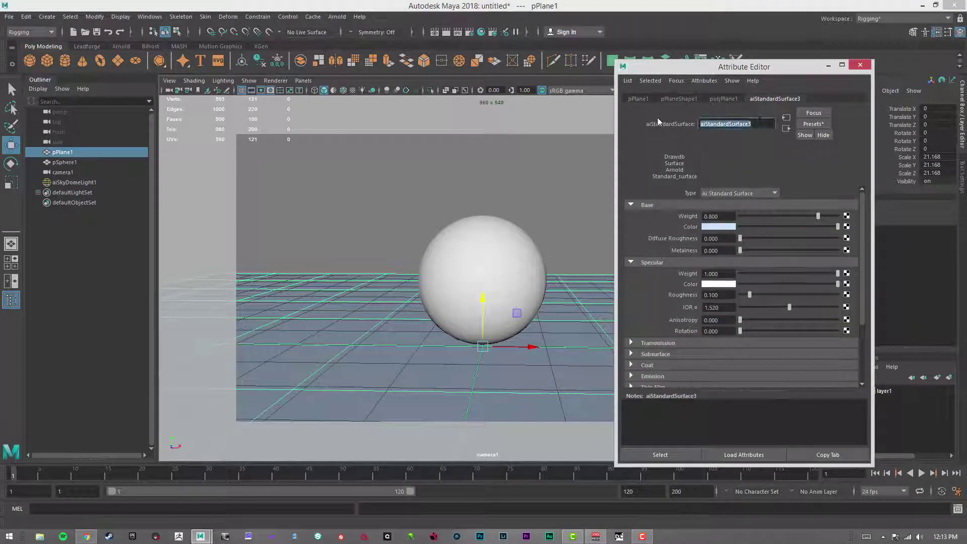
pyautogui.write('Ground_MTL')
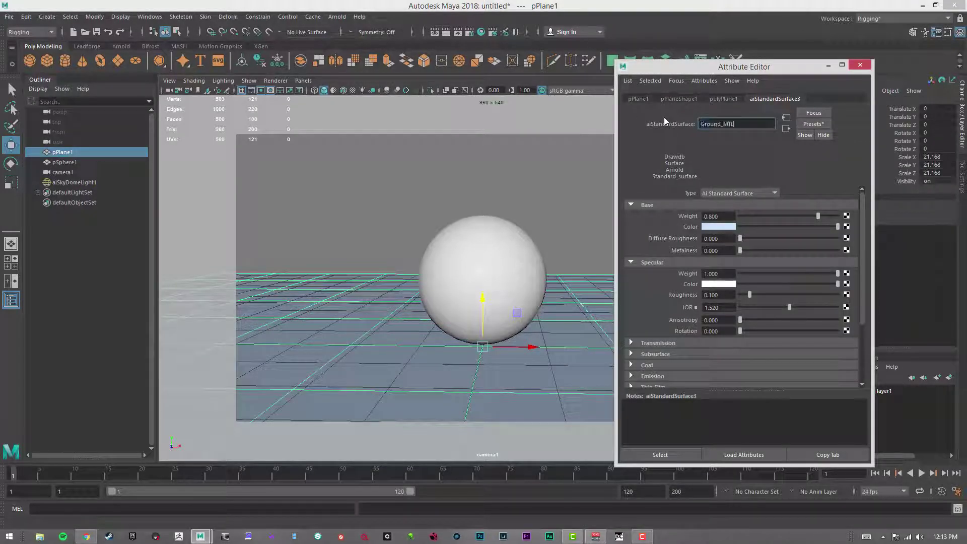
pyautogui.press('Return')
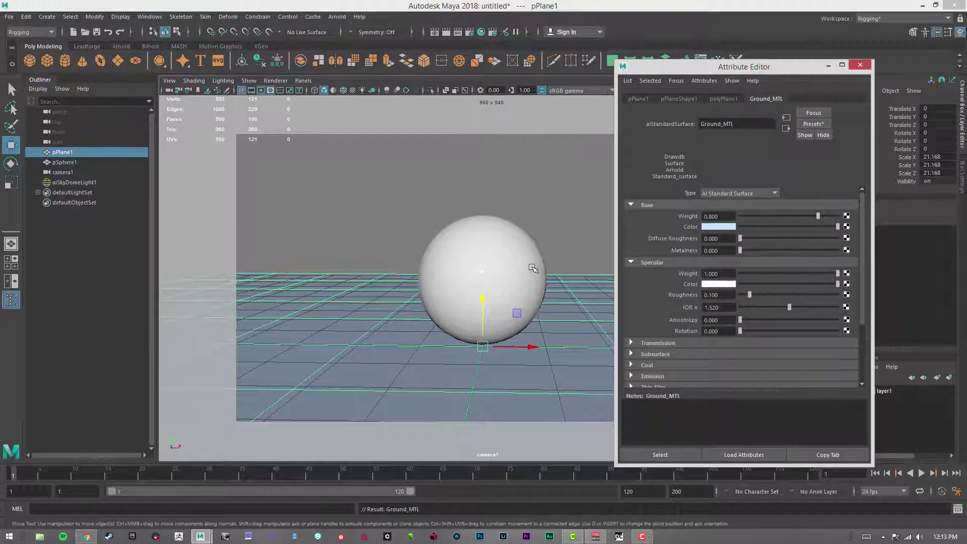
pyautogui.click(524, 233)
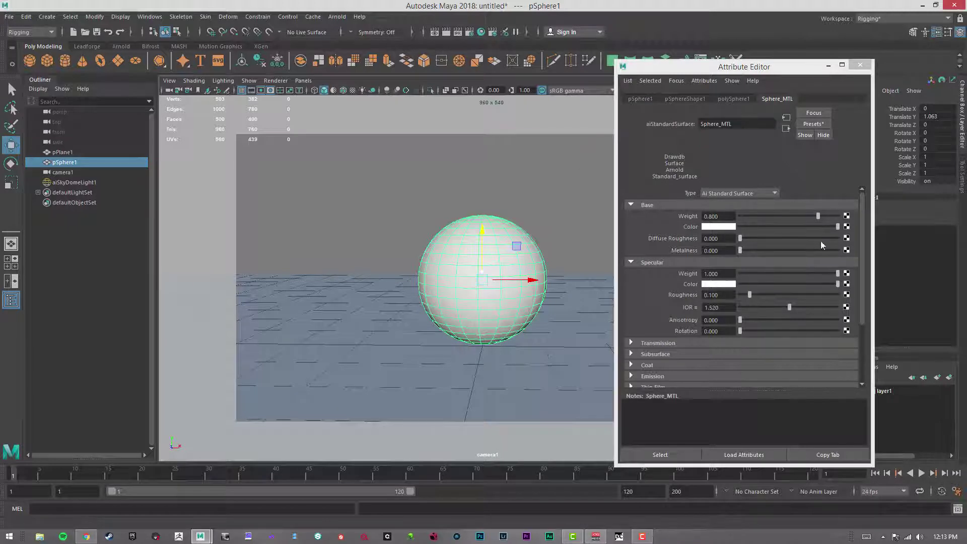
# Step: Switch the selection between the floor plane and the sphere, ending on the sphere
pyautogui.click(563, 303)
pyautogui.click(494, 279)
pyautogui.click(598, 345)
pyautogui.click(522, 294)
pyautogui.click(589, 322)
pyautogui.click(500, 286)
# Step: Review the pSphere1, pSphereShape1, polySphere1 and Sphere_MTL tabs, then close the Attribute Editor
pyautogui.click(733, 99)
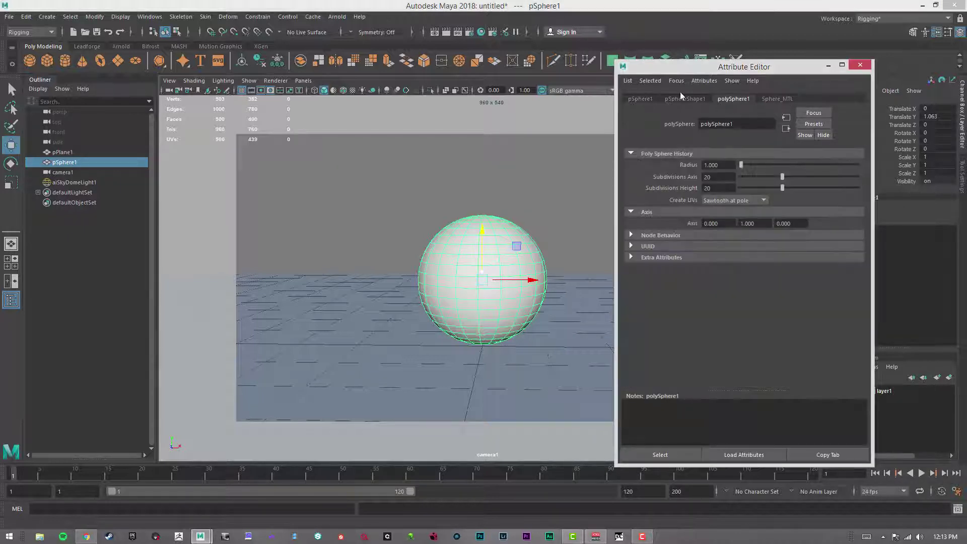
pyautogui.click(672, 99)
pyautogui.click(639, 99)
pyautogui.click(684, 99)
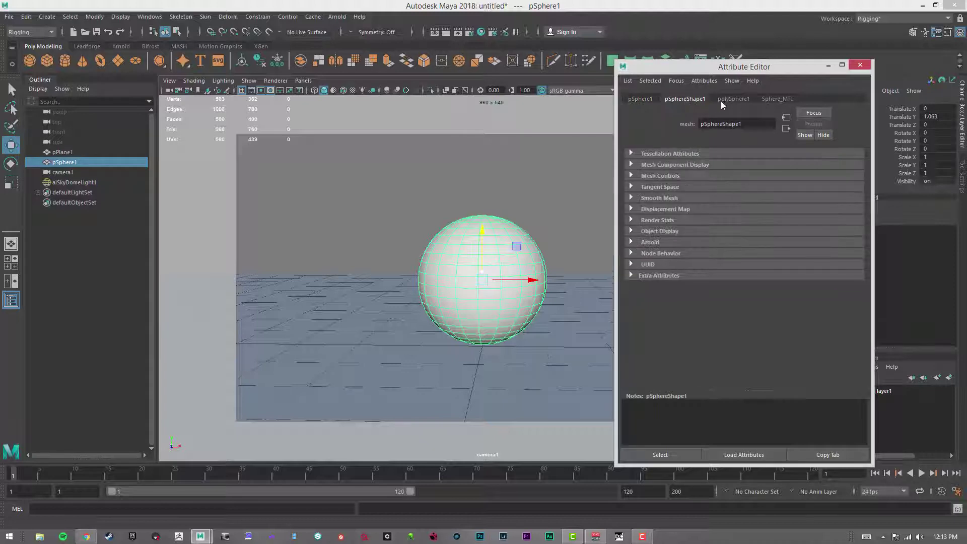
pyautogui.click(645, 100)
pyautogui.click(684, 99)
pyautogui.click(644, 99)
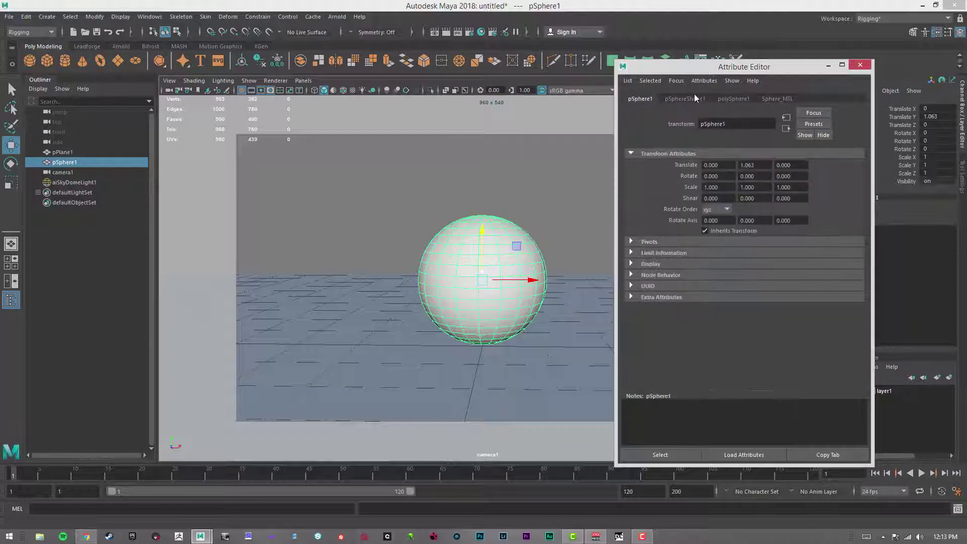
pyautogui.click(702, 98)
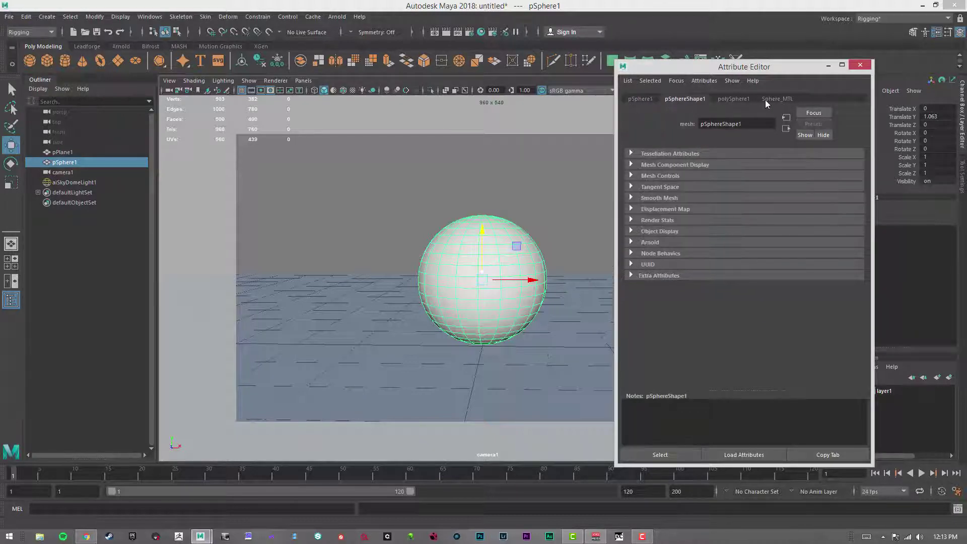
pyautogui.click(734, 99)
pyautogui.click(777, 99)
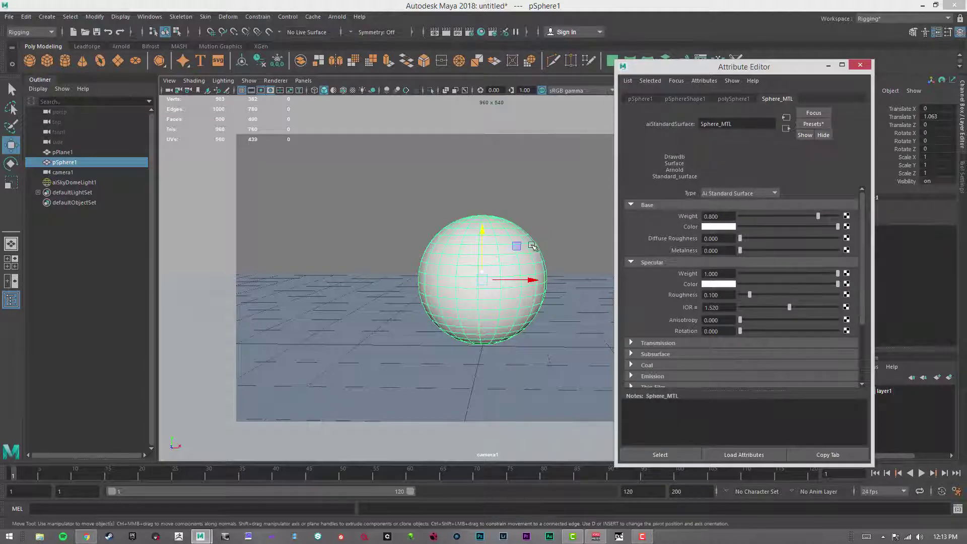
pyautogui.click(547, 251)
pyautogui.hotkey('ctrl', 'z')
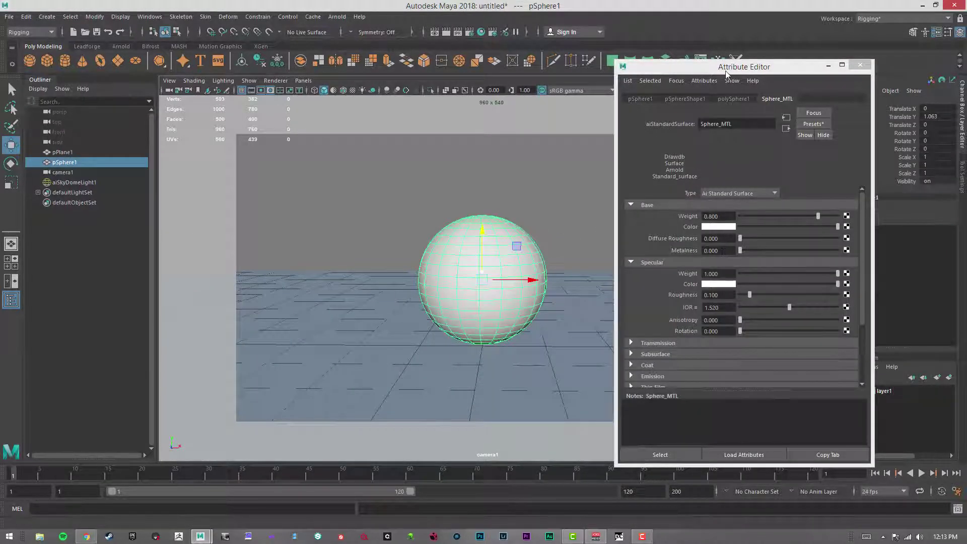
pyautogui.moveTo(735, 69); pyautogui.dragTo(966, 70)
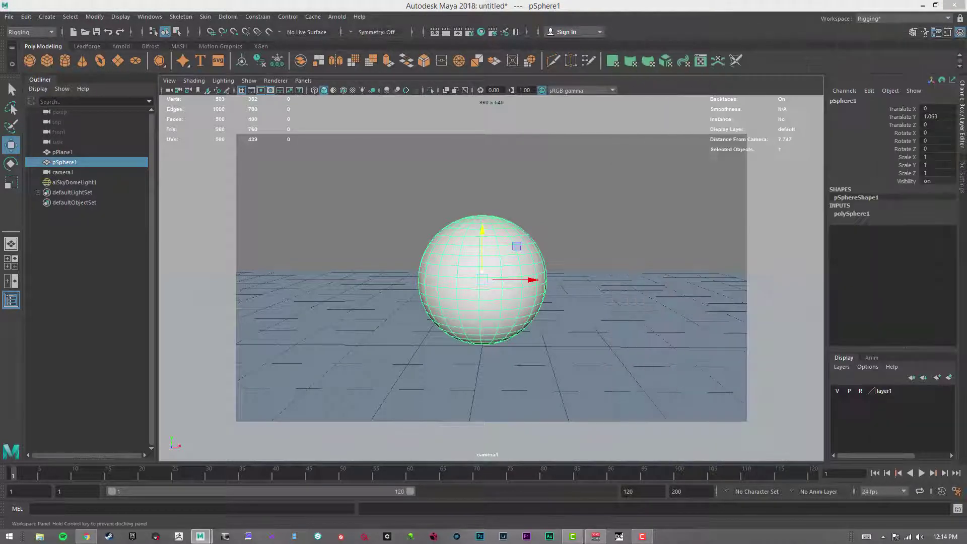
# Step: Open the Hypershade editor and move it aside to uncover the Outliner
pyautogui.click(146, 17)
pyautogui.moveTo(207, 82)
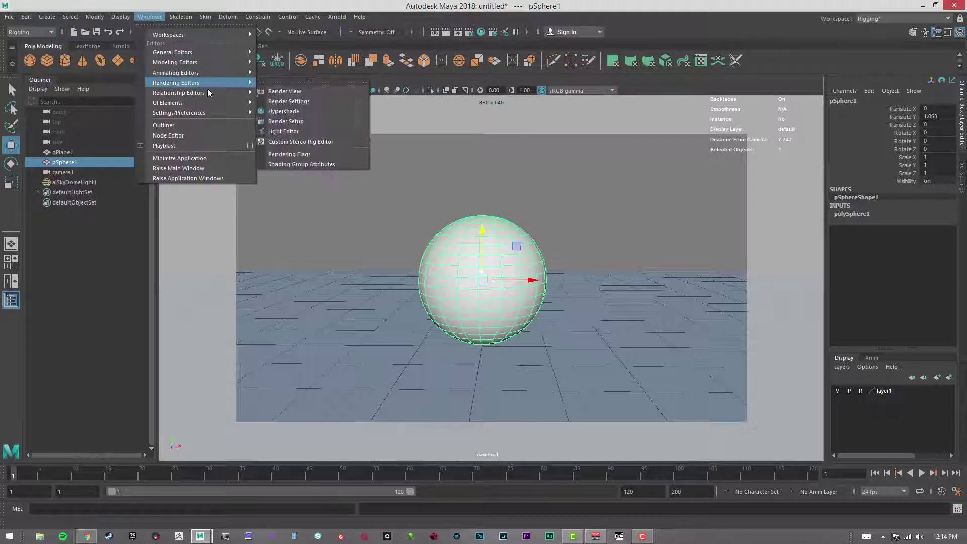
pyautogui.click(470, 22)
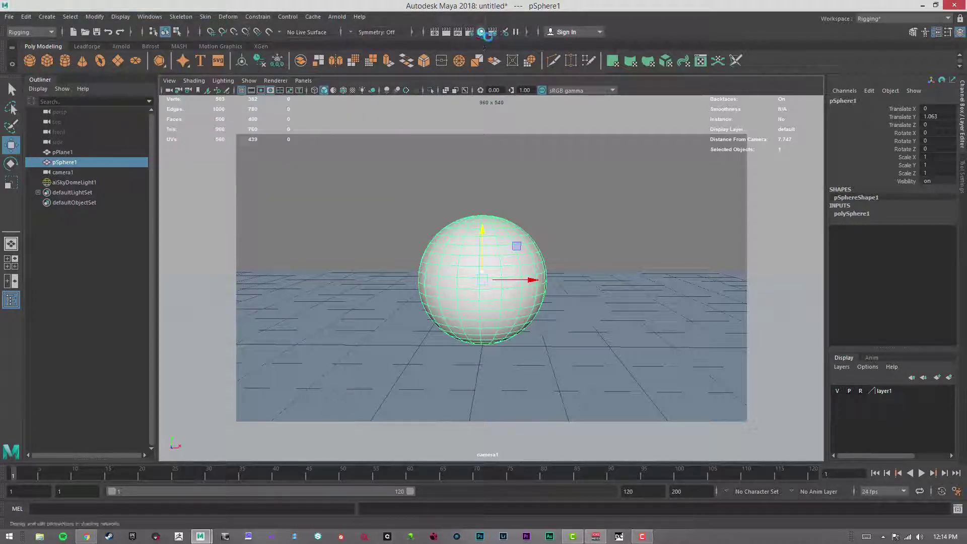
pyautogui.click(481, 32)
pyautogui.moveTo(470, 44); pyautogui.dragTo(529, 39)
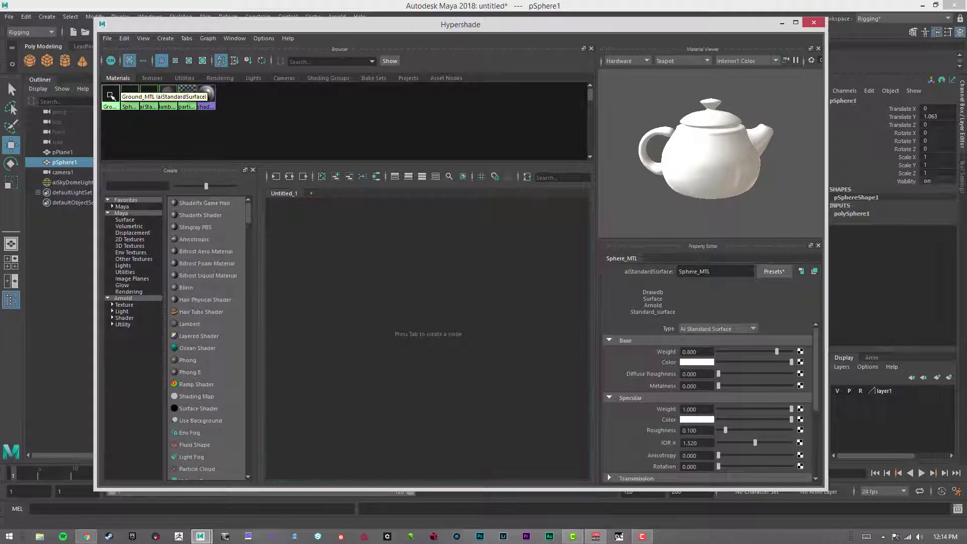
# Step: Browse the Textures, Utilities, Lights and Cameras tabs, then return to Materials
pyautogui.click(145, 79)
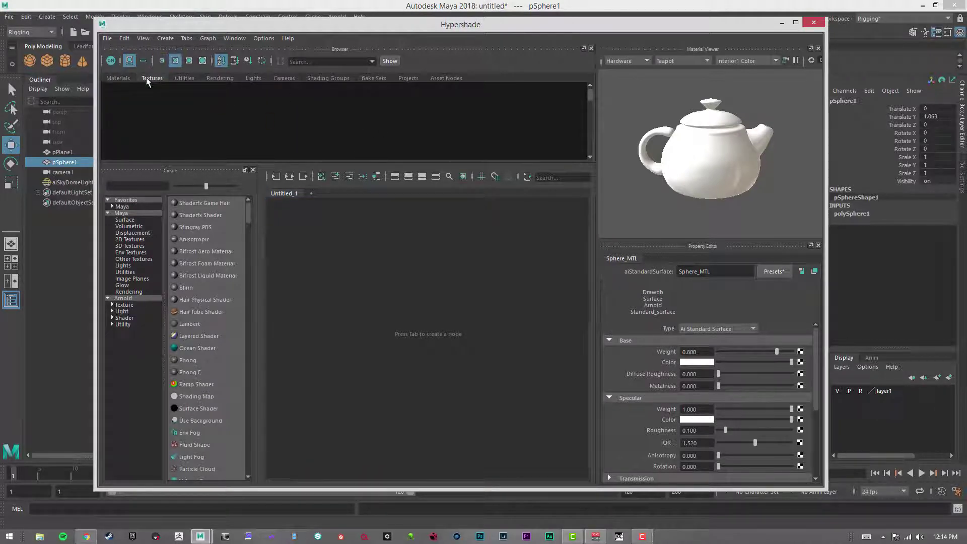
pyautogui.click(191, 76)
pyautogui.click(254, 79)
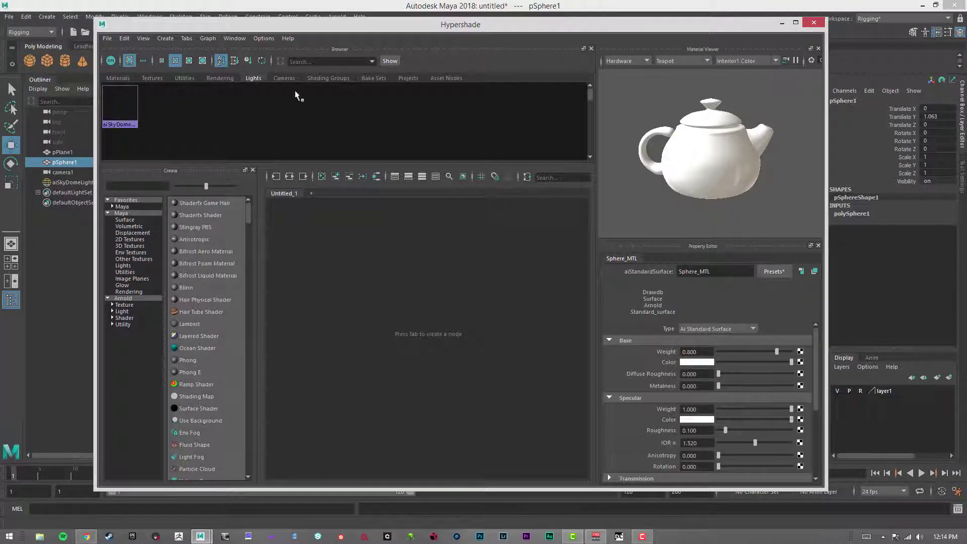
pyautogui.click(284, 78)
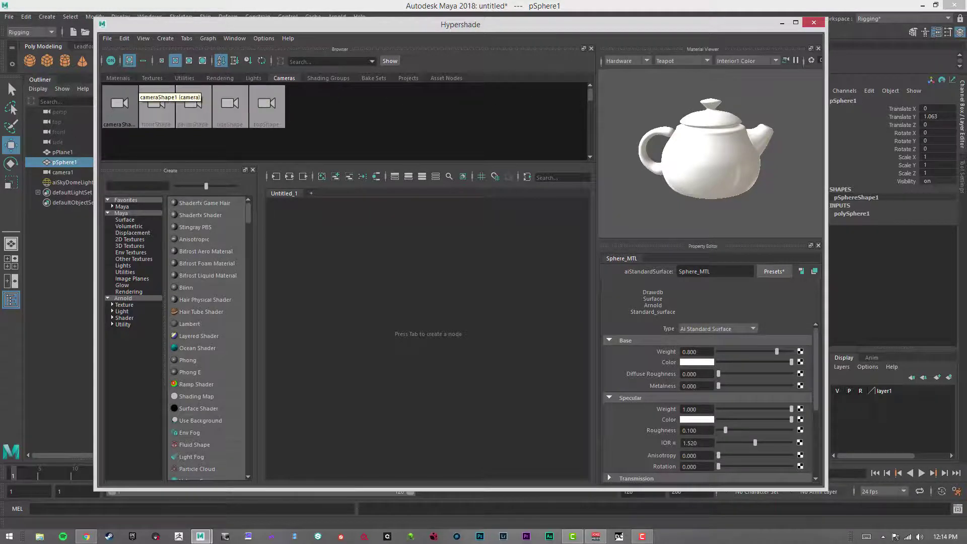
pyautogui.click(120, 79)
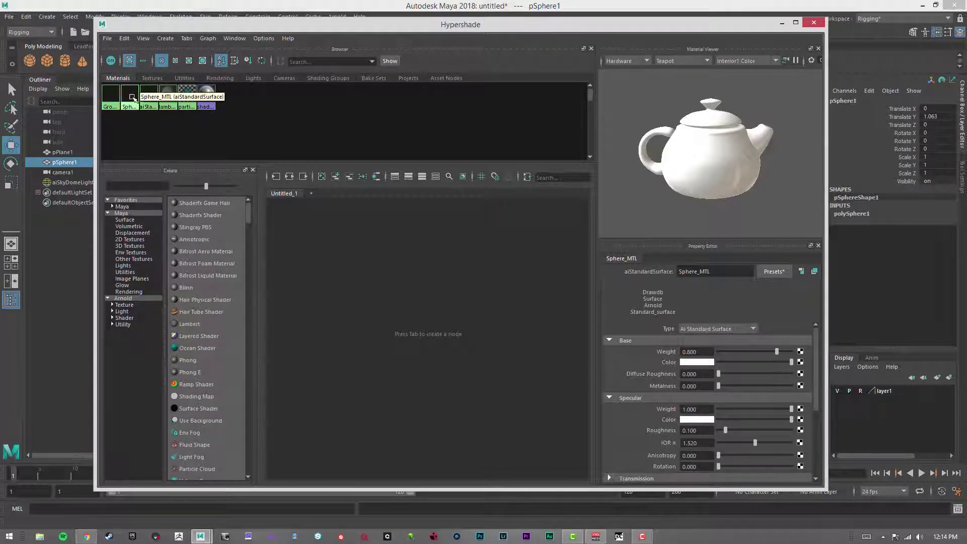
pyautogui.moveTo(132, 97); pyautogui.dragTo(132, 72, button='right')
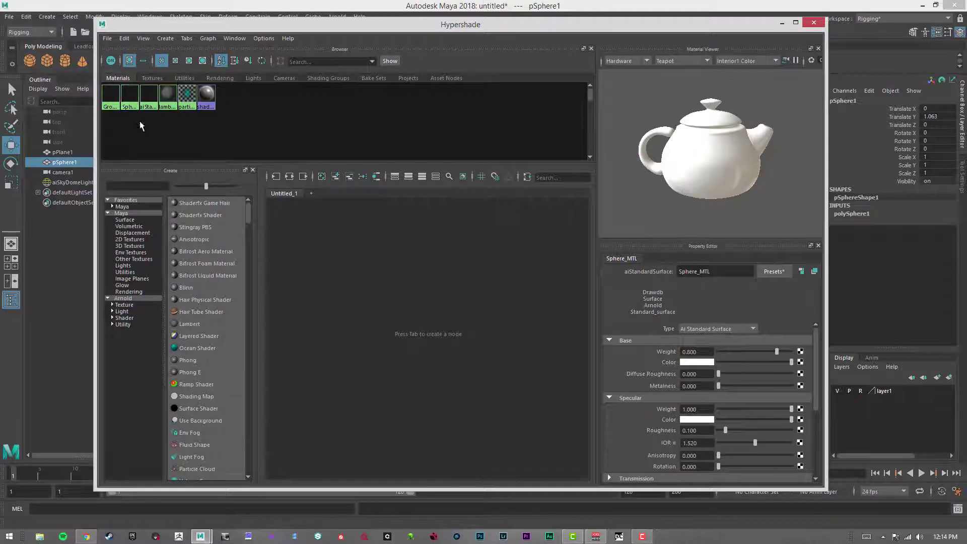
# Step: Graph Sphere_MTL's shading network and zoom and pan around its nodes
pyautogui.click(140, 123)
pyautogui.click(127, 93)
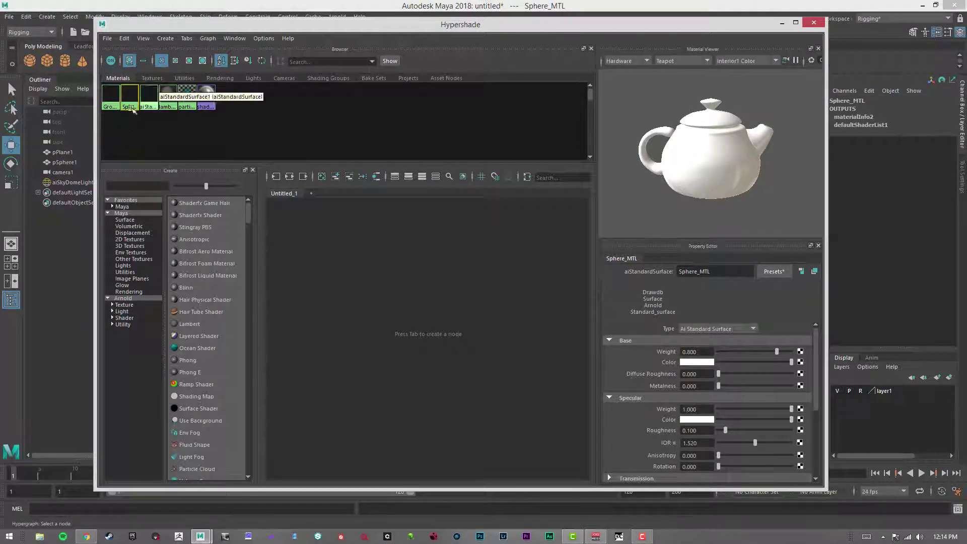
pyautogui.rightClick(128, 92)
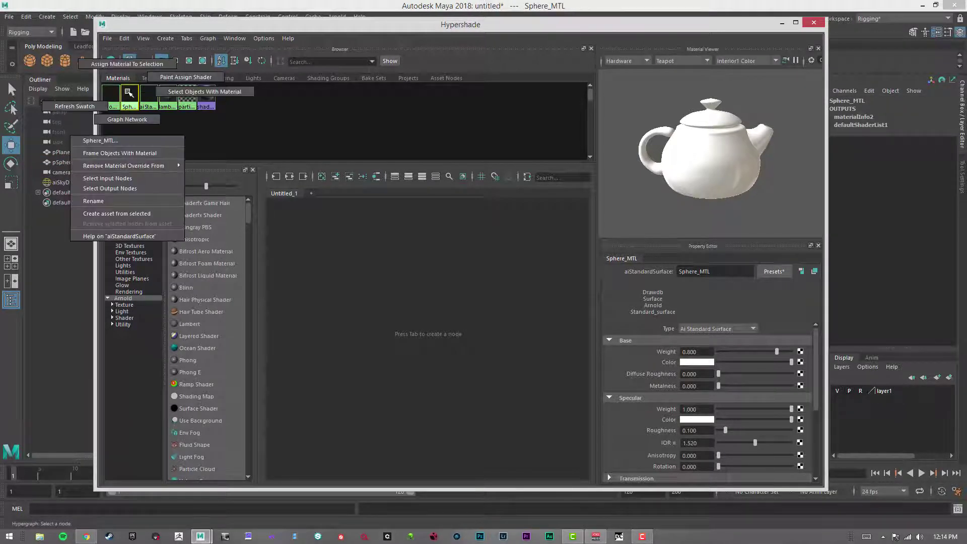
pyautogui.click(129, 120)
pyautogui.moveTo(350, 243)
pyautogui.mouseDown()
pyautogui.moveTo(452, 275)
pyautogui.moveTo(368, 262)
pyautogui.moveTo(364, 235)
pyautogui.moveTo(365, 243)
pyautogui.mouseUp()
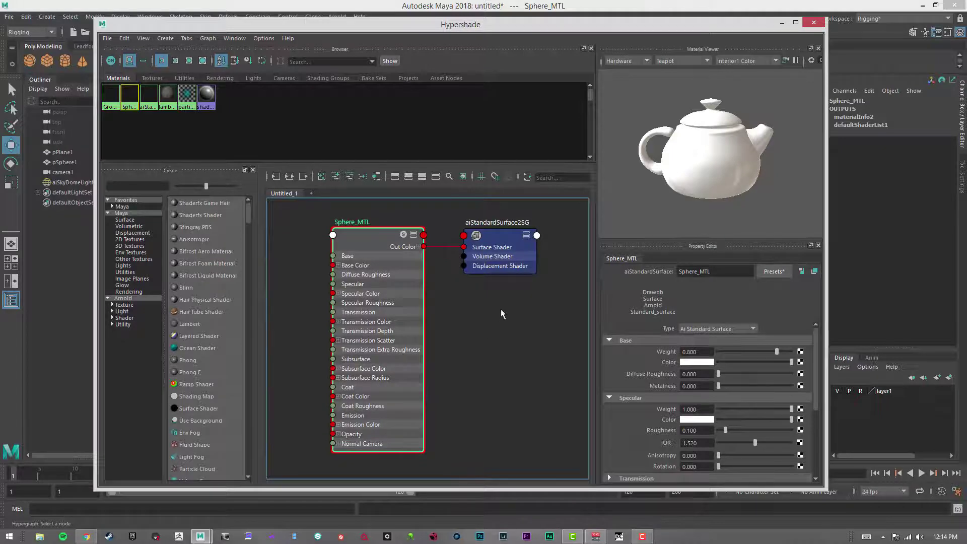
pyautogui.keyDown('alt'); pyautogui.moveTo(450, 308); pyautogui.dragTo(470, 298, button='right'); pyautogui.keyUp('alt')
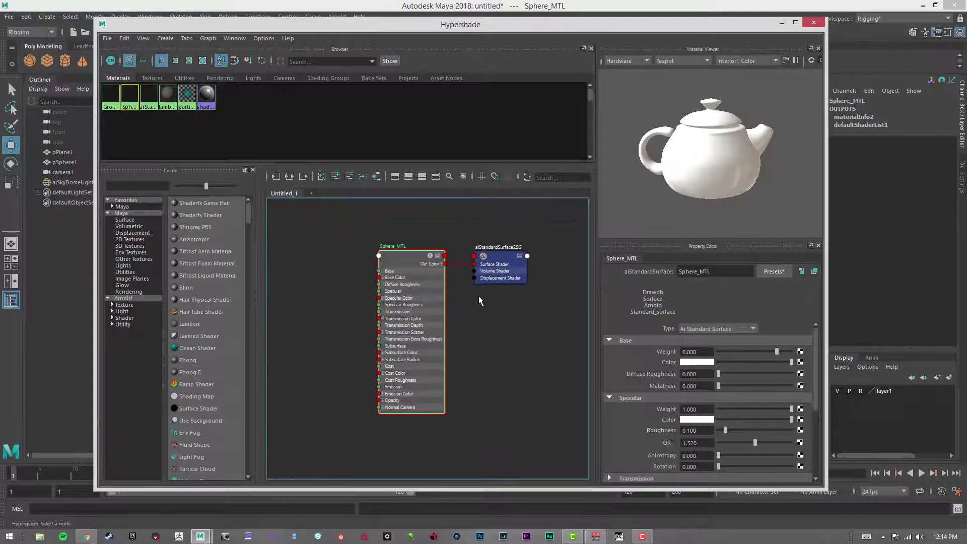
pyautogui.keyDown('alt'); pyautogui.moveTo(509, 304); pyautogui.dragTo(407, 299, button='right'); pyautogui.keyUp('alt')
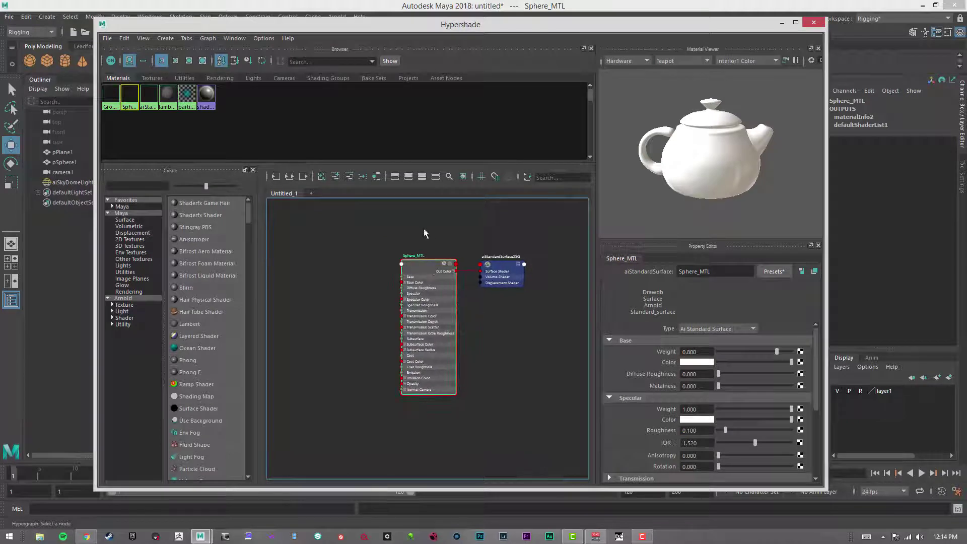
pyautogui.keyDown('alt'); pyautogui.moveTo(425, 234); pyautogui.dragTo(455, 216, button='middle'); pyautogui.keyUp('alt')
pyautogui.keyDown('alt'); pyautogui.moveTo(381, 214); pyautogui.dragTo(457, 198, button='middle'); pyautogui.keyUp('alt')
pyautogui.scroll(5, 422, 284)
pyautogui.scroll(-2, 453, 272)
pyautogui.scroll(-1, 473, 255)
pyautogui.keyDown('alt'); pyautogui.moveTo(477, 254); pyautogui.dragTo(449, 263, button='middle'); pyautogui.keyUp('alt')
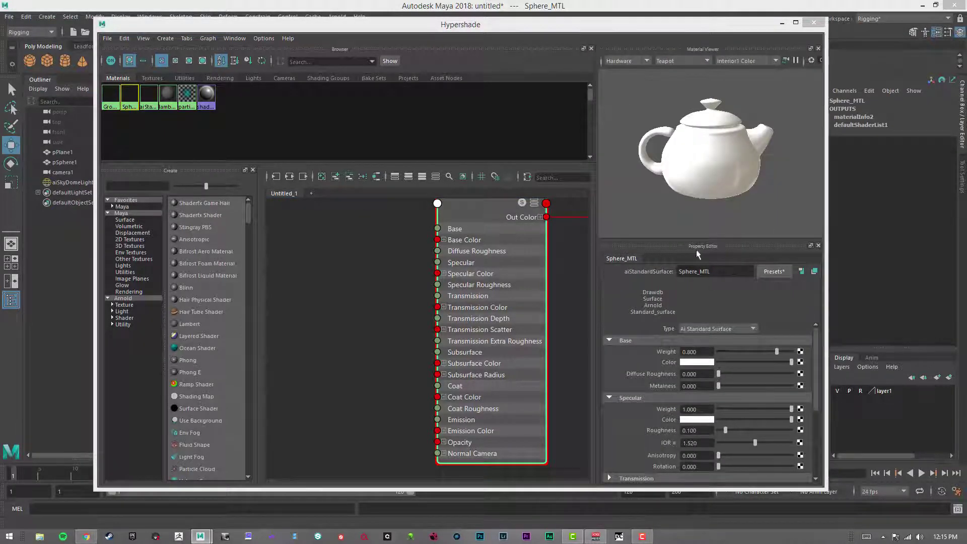
# Step: Reveal the shading group node, then close the Hypershade and bring up the Arnold RenderView
pyautogui.moveTo(816, 349); pyautogui.dragTo(813, 329)
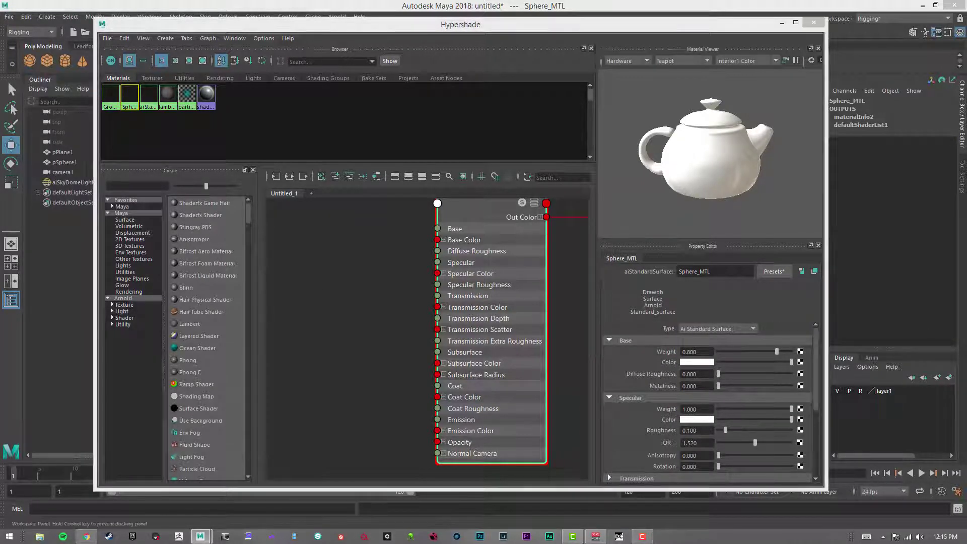
pyautogui.moveTo(966, 40); pyautogui.dragTo(966, 61)
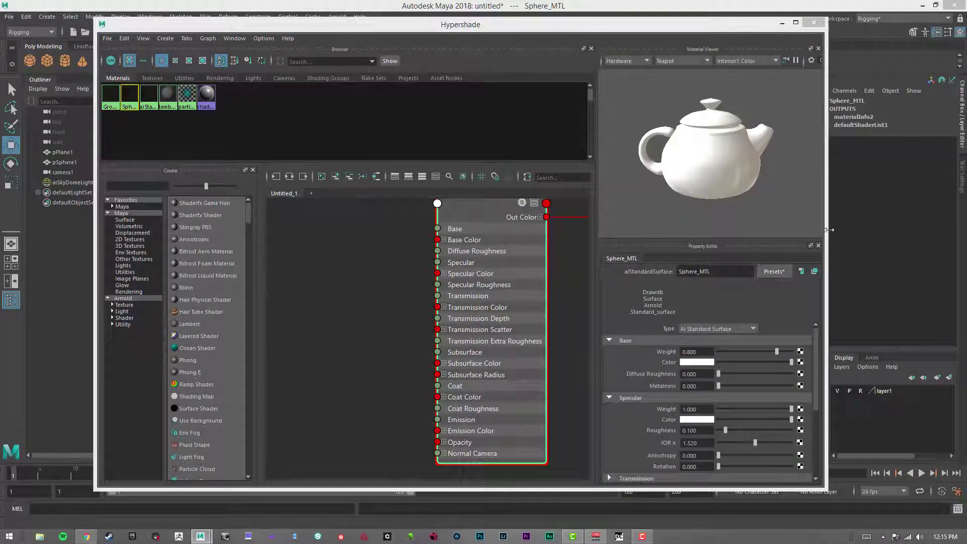
pyautogui.keyDown('alt'); pyautogui.moveTo(475, 254); pyautogui.dragTo(384, 295, button='middle'); pyautogui.keyUp('alt')
pyautogui.scroll(-2, 414, 293)
pyautogui.scroll(1, 419, 291)
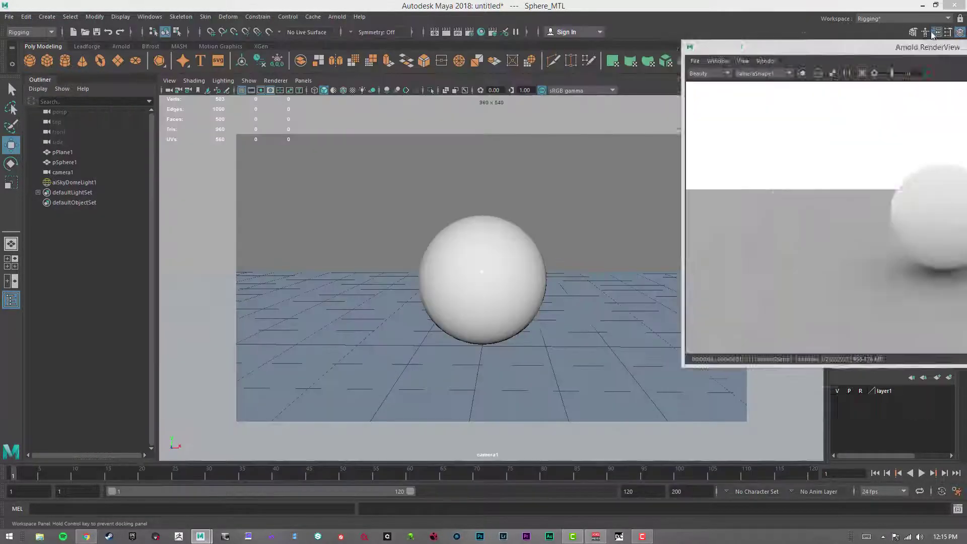
pyautogui.moveTo(806, 48); pyautogui.dragTo(676, 110)
# Step: Re-render the scene and move the Arnold RenderView to the left edge
pyautogui.click(801, 137)
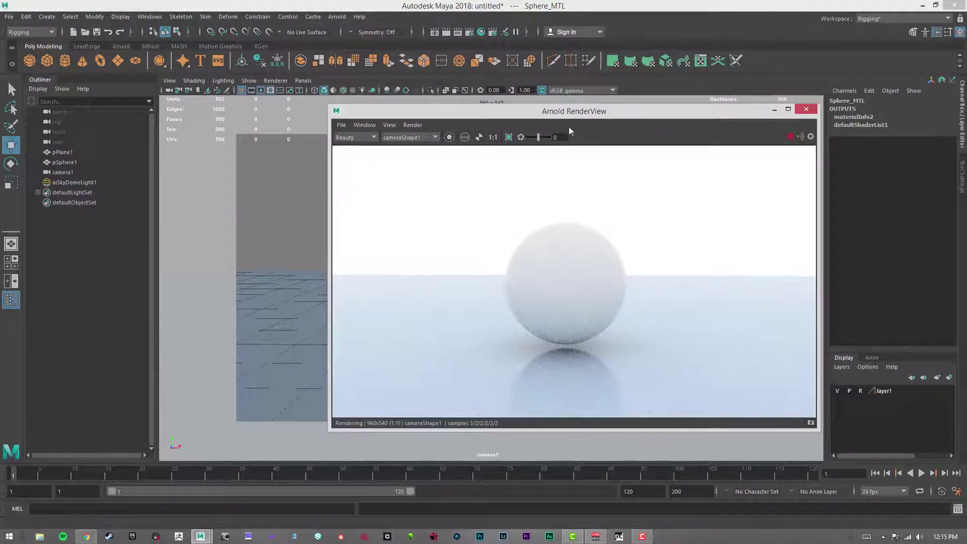
pyautogui.moveTo(563, 119); pyautogui.dragTo(462, 256)
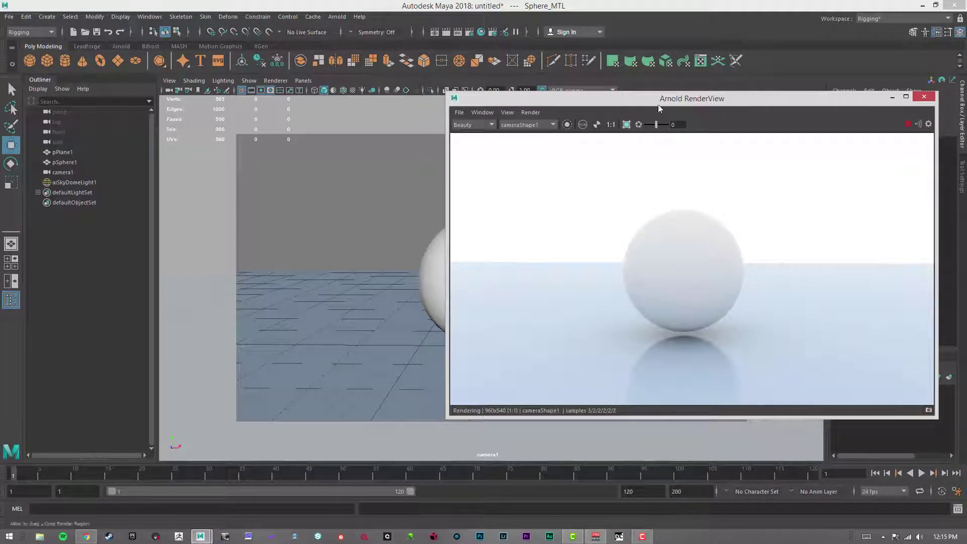
pyautogui.moveTo(667, 99); pyautogui.dragTo(350, 100)
pyautogui.moveTo(560, 101); pyautogui.dragTo(406, 110)
# Step: Change Sphere_MTL's base colour to purple (hue 253.84)
pyautogui.click(514, 264)
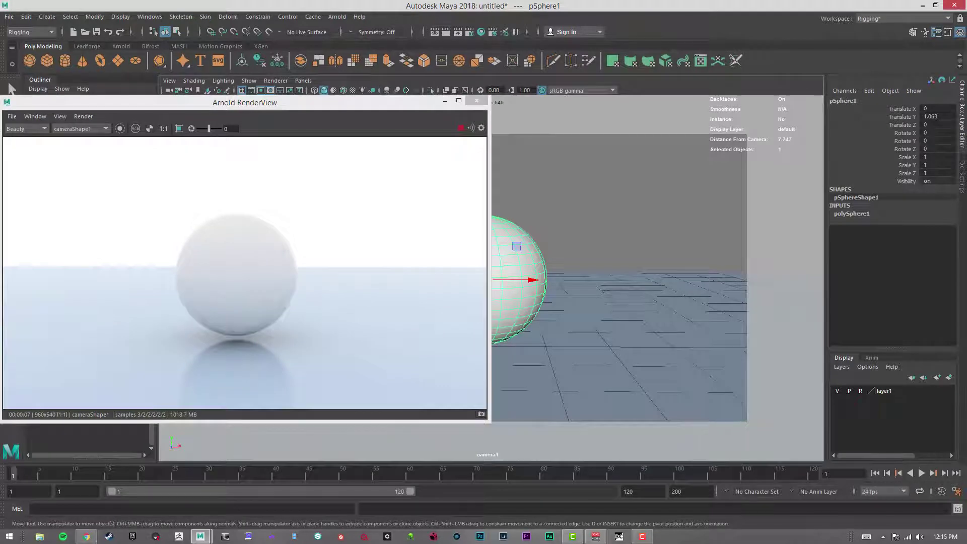
pyautogui.hotkey('ctrl', 'a')
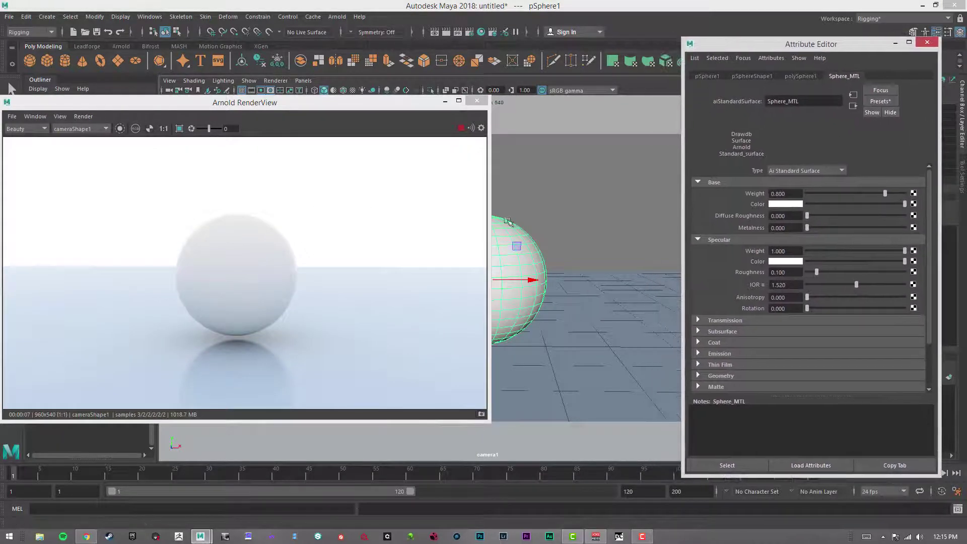
pyautogui.click(786, 204)
pyautogui.moveTo(715, 227); pyautogui.dragTo(761, 230)
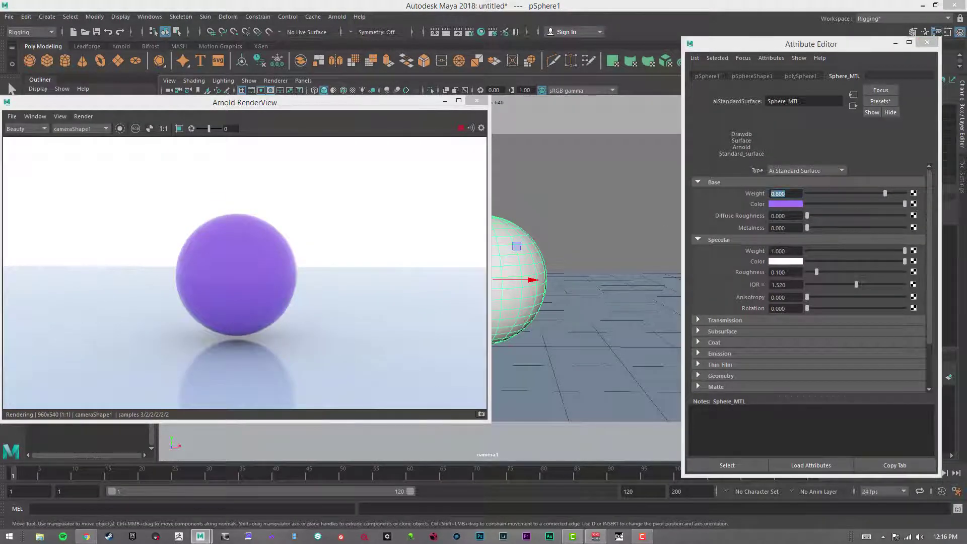
# Step: Map a 2D Checker texture to Sphere_MTL's Base Color
pyautogui.click(913, 204)
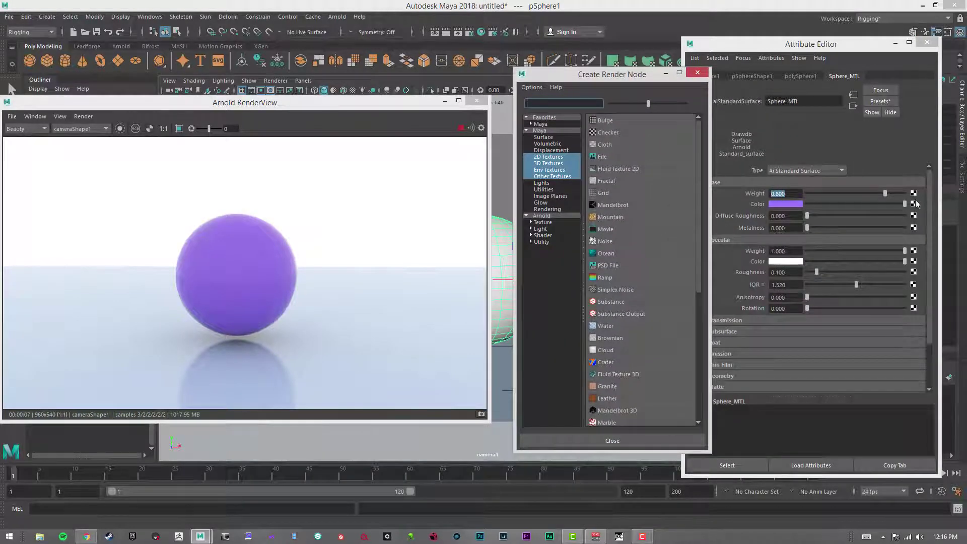
pyautogui.click(698, 72)
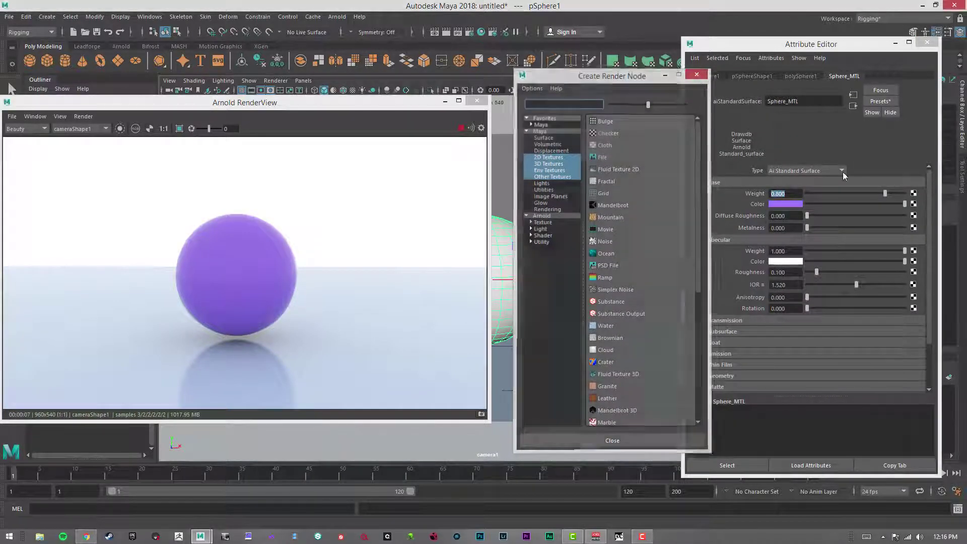
pyautogui.click(914, 204)
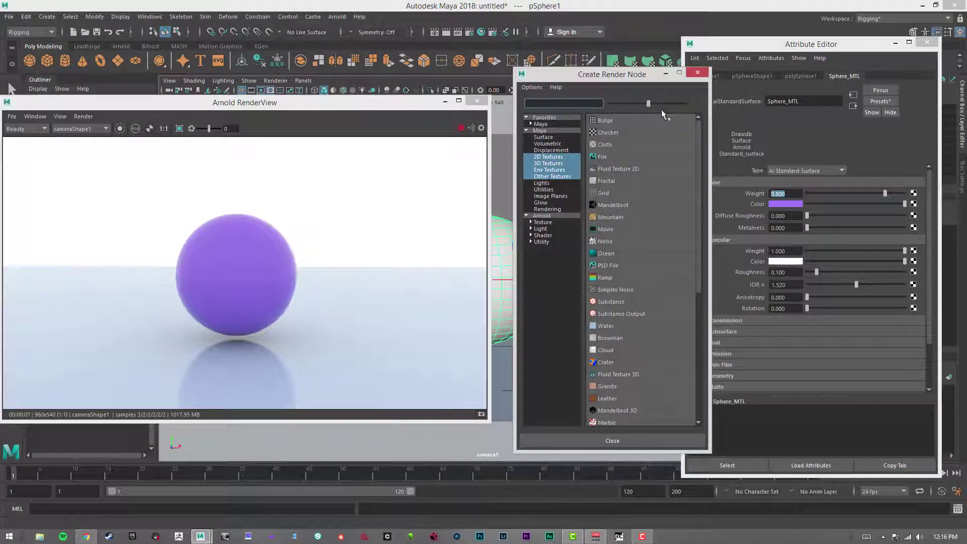
pyautogui.moveTo(699, 195); pyautogui.dragTo(697, 174)
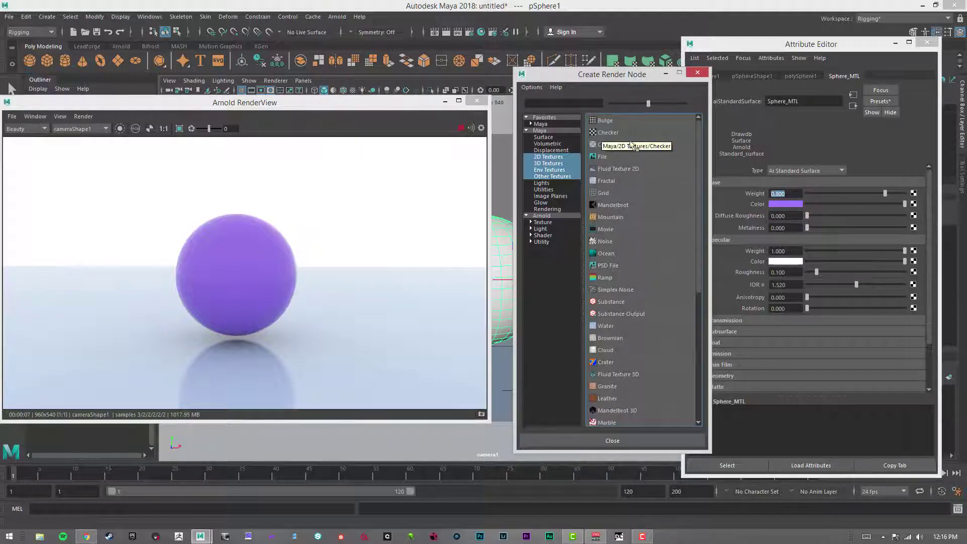
pyautogui.click(612, 133)
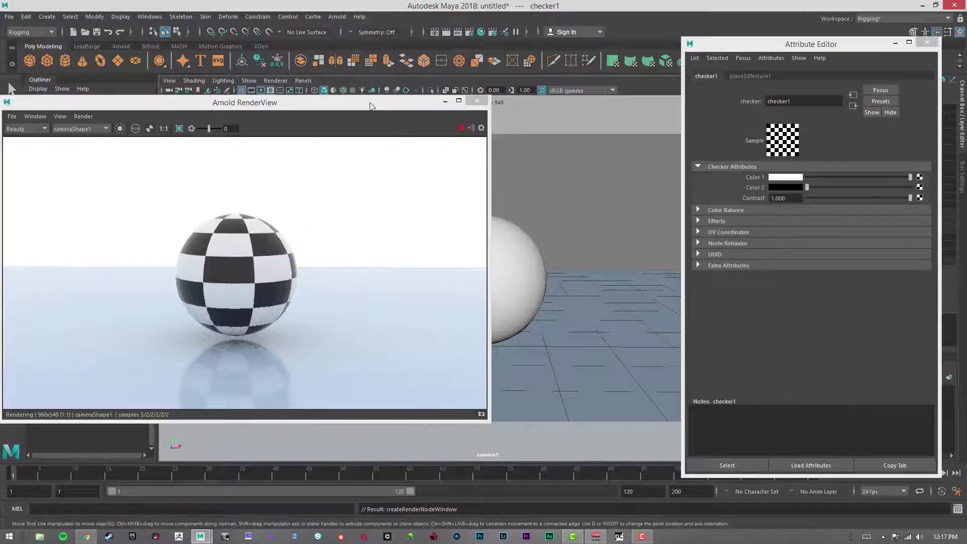
pyautogui.moveTo(372, 106); pyautogui.dragTo(382, 124)
# Step: Set the checker's place2dTexture1 Repeat UV to 8 × 8
pyautogui.click(523, 257)
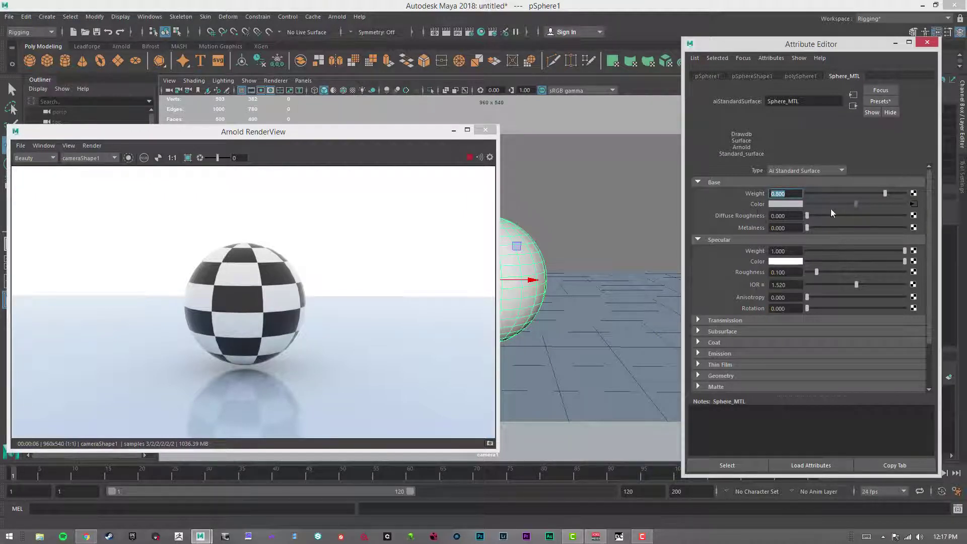
pyautogui.click(915, 204)
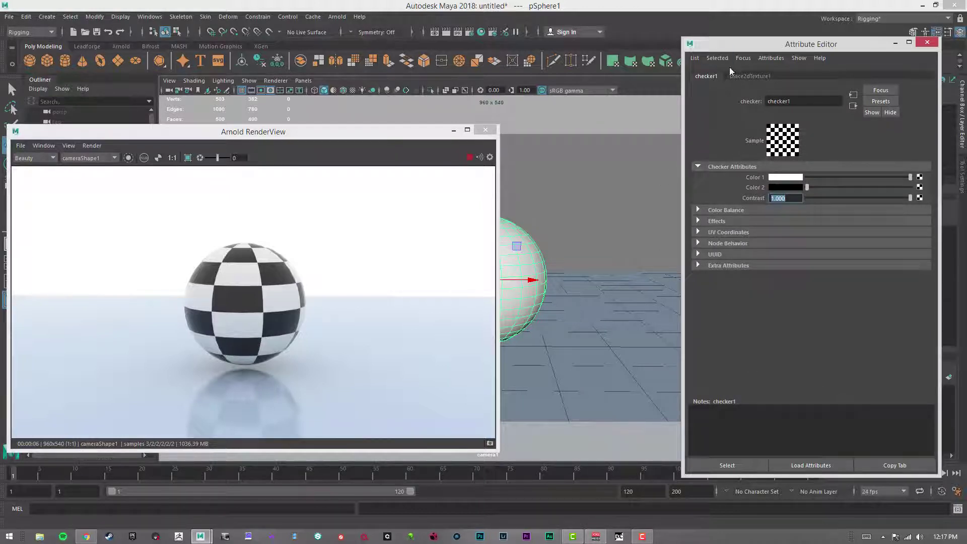
pyautogui.click(750, 77)
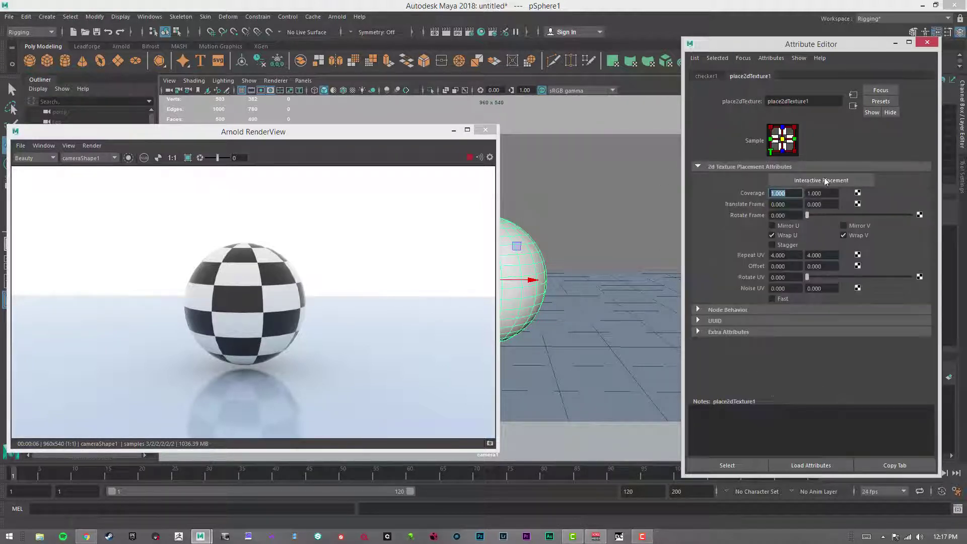
pyautogui.click(793, 255)
pyautogui.write('8')
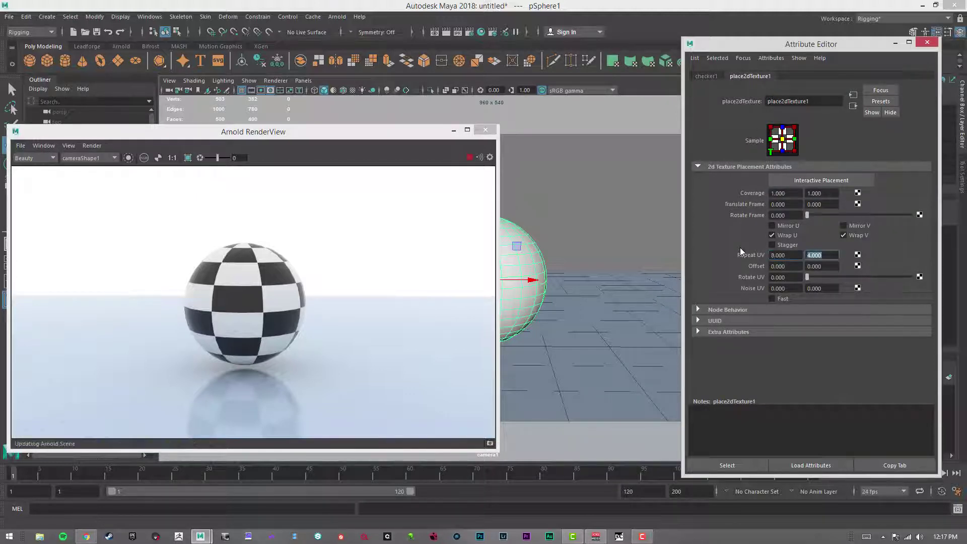
pyautogui.press('Tab')
pyautogui.write('8')
pyautogui.press('Return')
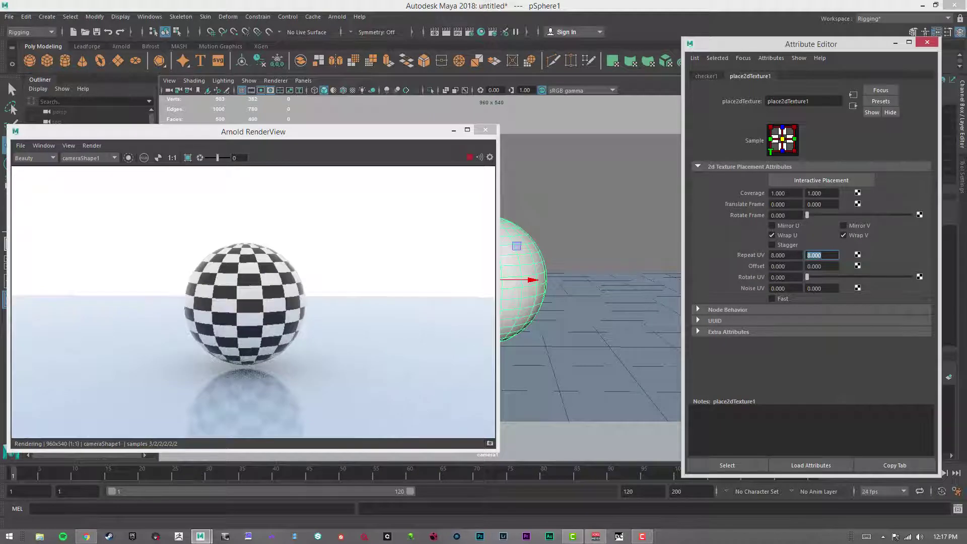
# Step: Check the checker's Color Balance settings and reselect the sphere to show Sphere_MTL
pyautogui.click(707, 76)
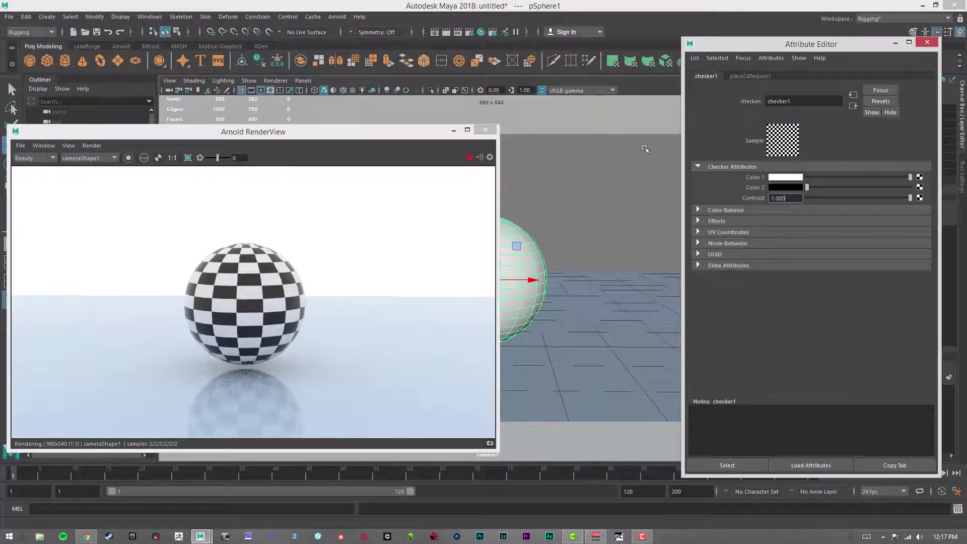
pyautogui.click(724, 210)
pyautogui.click(703, 210)
pyautogui.click(569, 208)
pyautogui.click(518, 259)
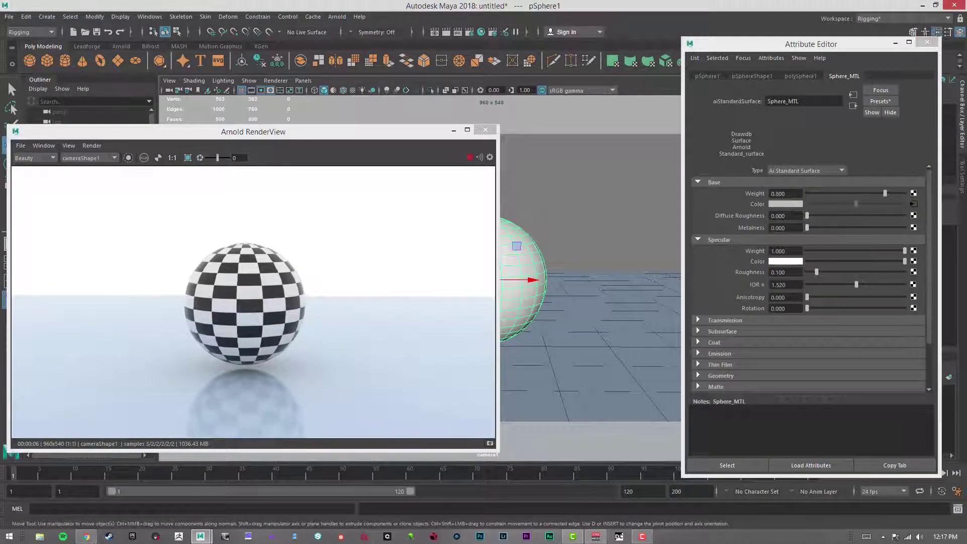
# Step: Frame and arrange the place2dTexture1, checker1 and Sphere_MTL nodes in the Hypershade graph
pyautogui.moveTo(966, 35); pyautogui.dragTo(418, 29)
pyautogui.click(494, 256)
pyautogui.press('a')
pyautogui.keyDown('alt'); pyautogui.moveTo(476, 277); pyautogui.dragTo(625, 283, button='right'); pyautogui.keyUp('alt')
pyautogui.keyDown('alt'); pyautogui.moveTo(554, 273); pyautogui.dragTo(524, 242, button='middle'); pyautogui.keyUp('alt')
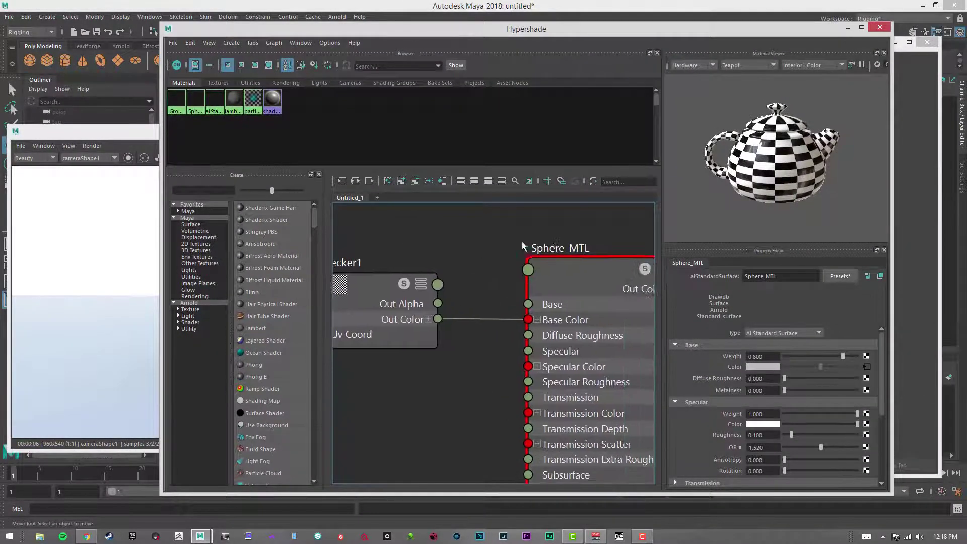
pyautogui.keyDown('alt'); pyautogui.moveTo(524, 243); pyautogui.dragTo(365, 232, button='right'); pyautogui.keyUp('alt')
pyautogui.click(405, 264)
pyautogui.keyDown('alt'); pyautogui.moveTo(446, 236); pyautogui.dragTo(488, 244, button='middle'); pyautogui.keyUp('alt')
pyautogui.click(411, 268)
pyautogui.moveTo(492, 278); pyautogui.dragTo(475, 272)
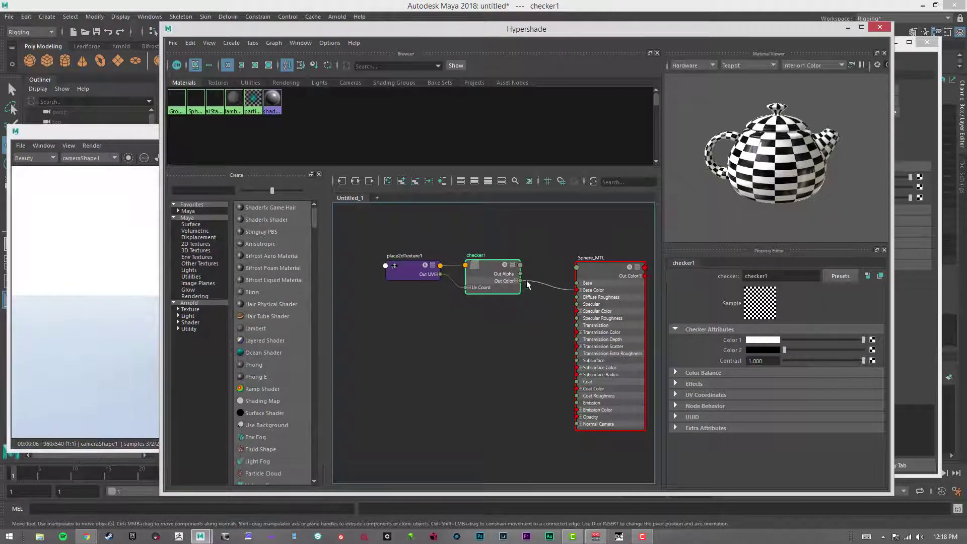
pyautogui.keyDown('alt'); pyautogui.moveTo(609, 217); pyautogui.dragTo(515, 215, button='middle'); pyautogui.keyUp('alt')
pyautogui.keyDown('alt'); pyautogui.moveTo(562, 252); pyautogui.dragTo(588, 264, button='middle'); pyautogui.keyUp('alt')
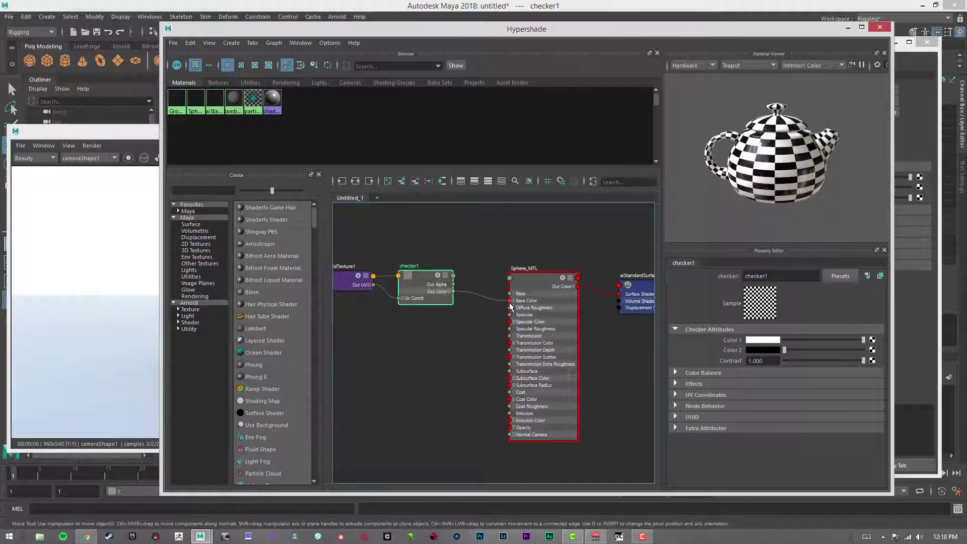
# Step: Drag checker1's outputs onto Sphere_MTL ports such as Subsurface Color and Specular
pyautogui.moveTo(452, 295)
pyautogui.mouseDown()
pyautogui.moveTo(509, 300)
pyautogui.moveTo(513, 431)
pyautogui.moveTo(512, 342)
pyautogui.moveTo(482, 341)
pyautogui.moveTo(449, 302)
pyautogui.mouseUp()
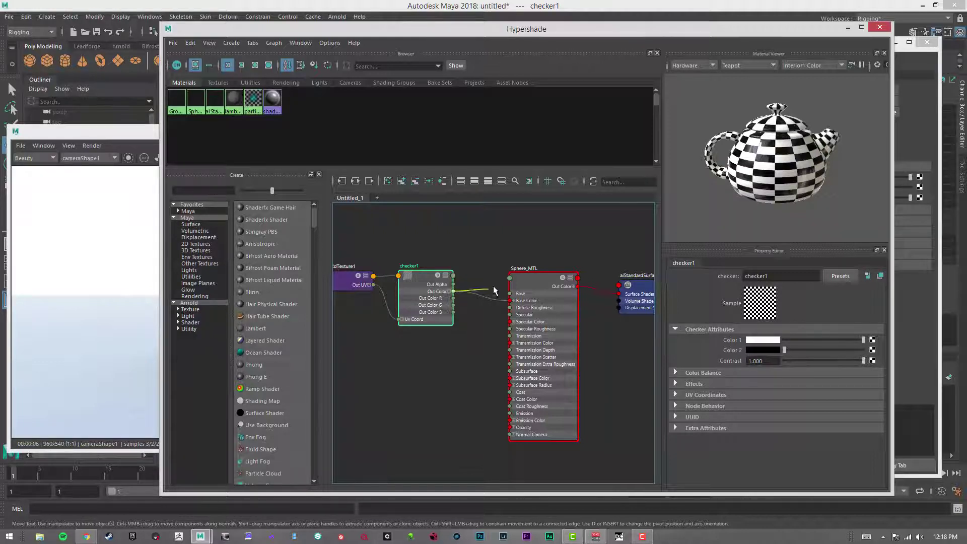
pyautogui.moveTo(494, 291); pyautogui.dragTo(449, 312)
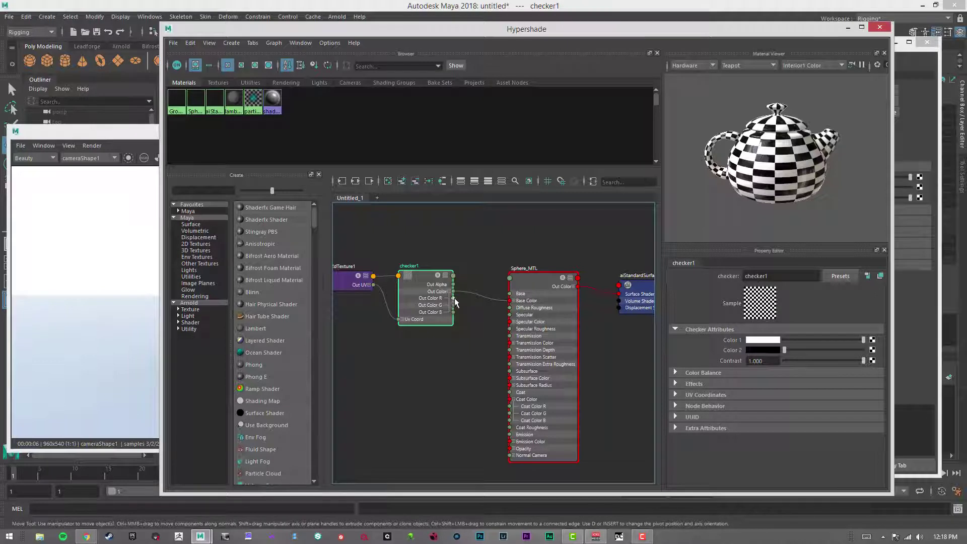
pyautogui.moveTo(483, 317)
pyautogui.mouseDown()
pyautogui.moveTo(525, 333)
pyautogui.moveTo(520, 303)
pyautogui.moveTo(514, 433)
pyautogui.moveTo(512, 301)
pyautogui.moveTo(467, 313)
pyautogui.moveTo(481, 323)
pyautogui.mouseUp()
pyautogui.moveTo(505, 315); pyautogui.dragTo(481, 330)
pyautogui.moveTo(453, 295); pyautogui.dragTo(474, 317)
pyautogui.moveTo(418, 286); pyautogui.dragTo(475, 347)
pyautogui.click(484, 256)
pyautogui.click(538, 285)
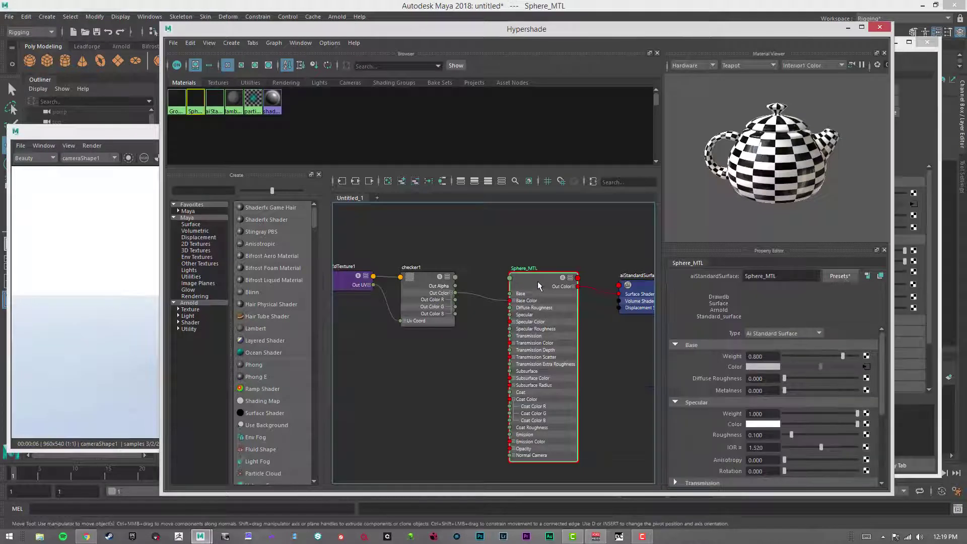
# Step: Cut the checker1 connection to Sphere_MTL's Base Color in the Hypershade
pyautogui.click(475, 343)
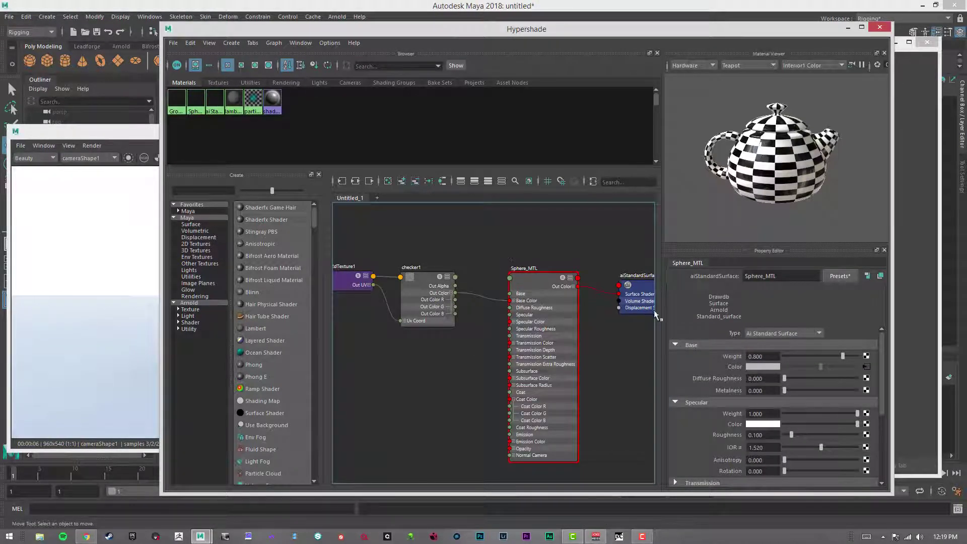
pyautogui.rightClick(732, 367)
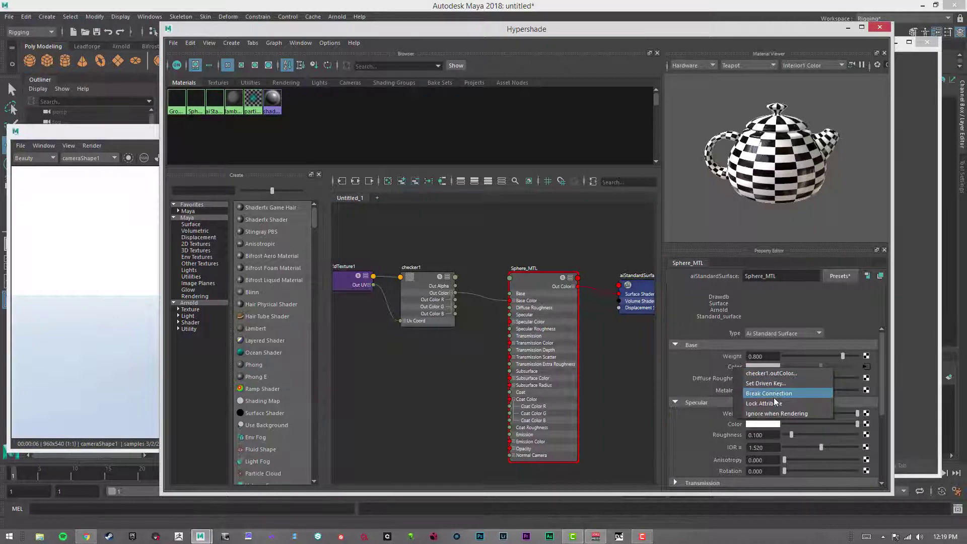
pyautogui.click(700, 359)
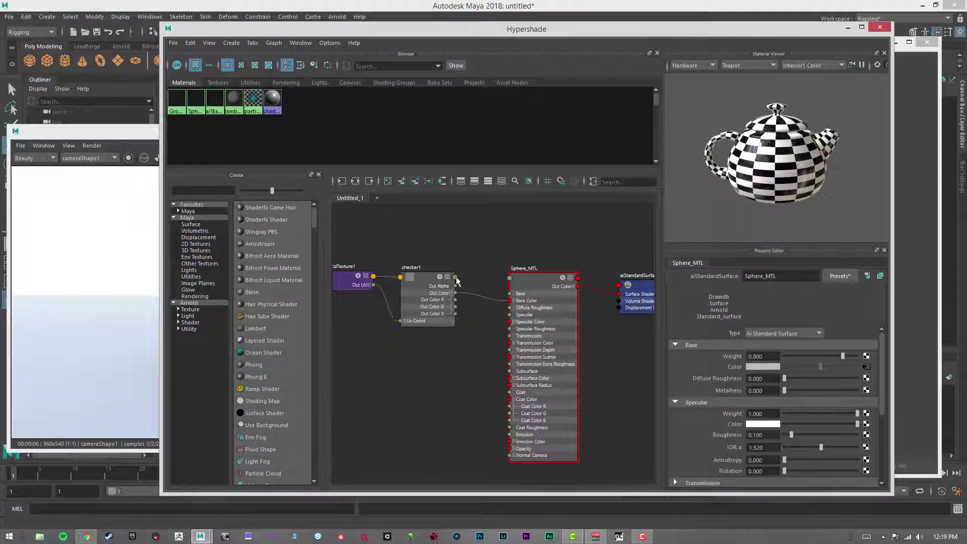
pyautogui.moveTo(427, 277)
pyautogui.mouseDown()
pyautogui.moveTo(397, 249)
pyautogui.moveTo(434, 271)
pyautogui.mouseUp()
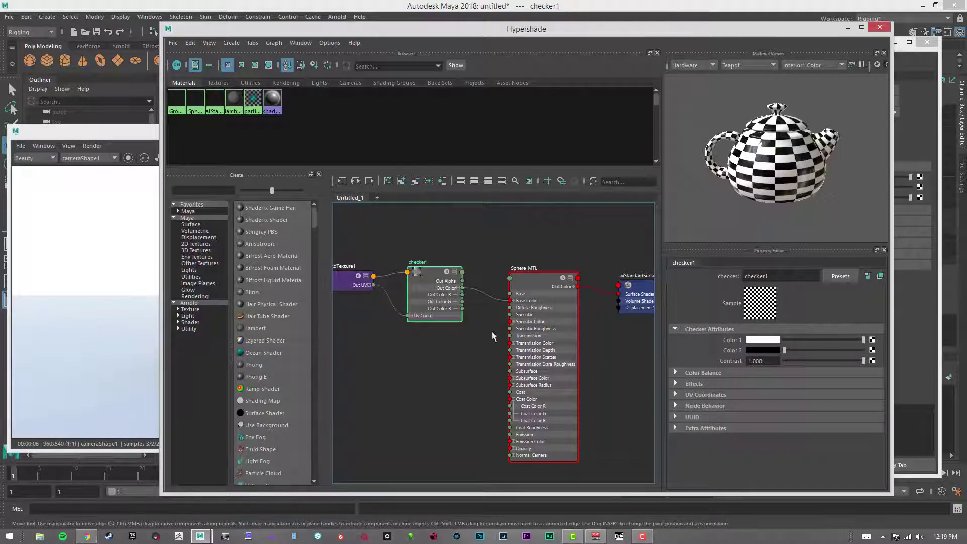
pyautogui.moveTo(491, 323); pyautogui.dragTo(485, 340)
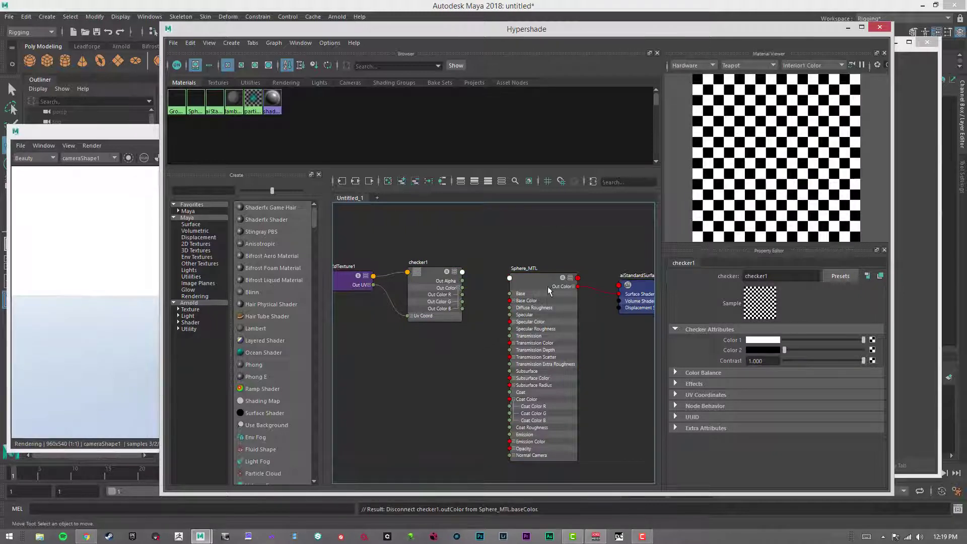
# Step: Raise the Base Color saturation in the colour picker to make it solid blue
pyautogui.moveTo(548, 286); pyautogui.dragTo(529, 273)
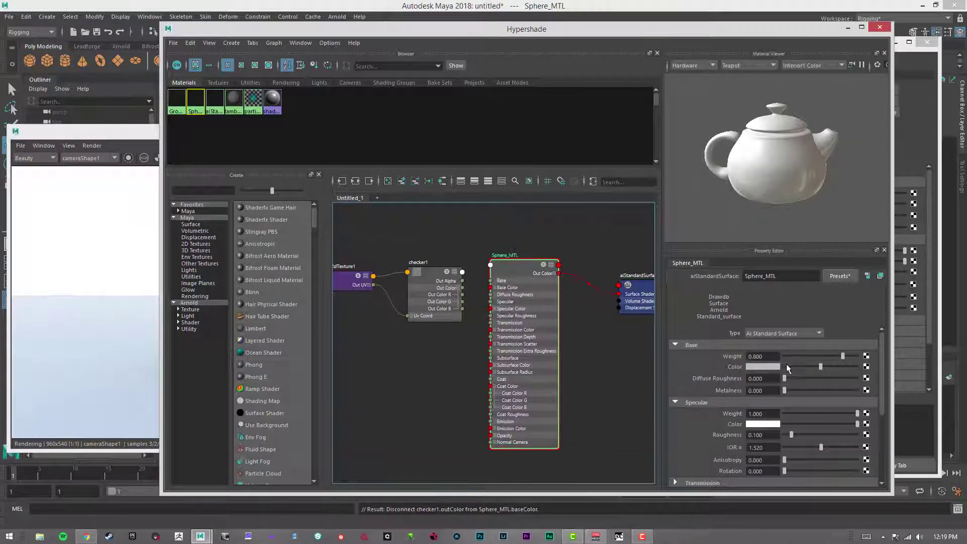
pyautogui.click(820, 366)
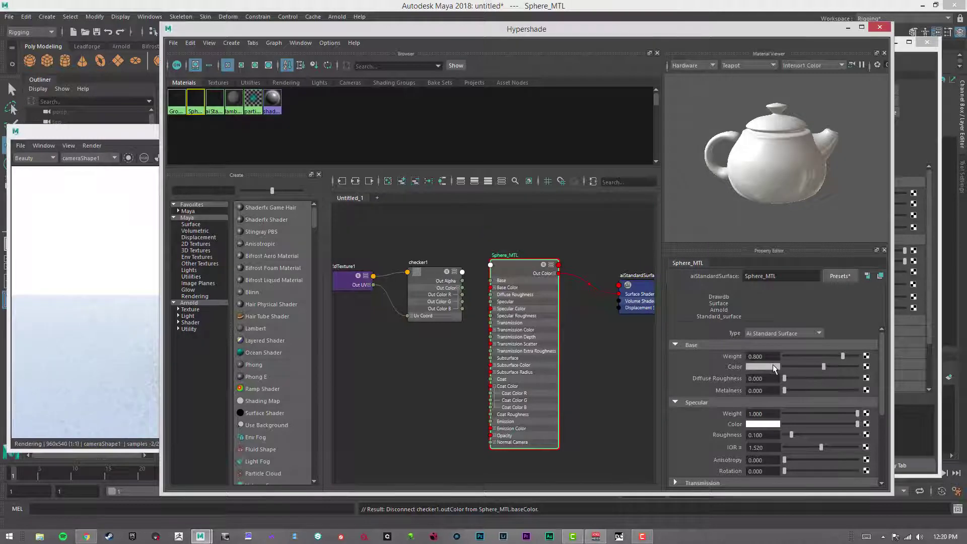
pyautogui.click(770, 367)
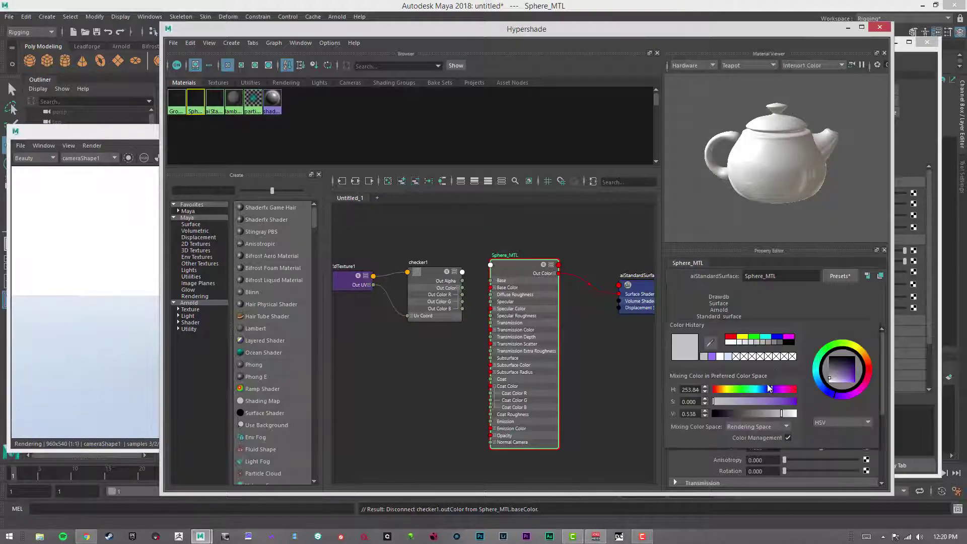
pyautogui.click(777, 403)
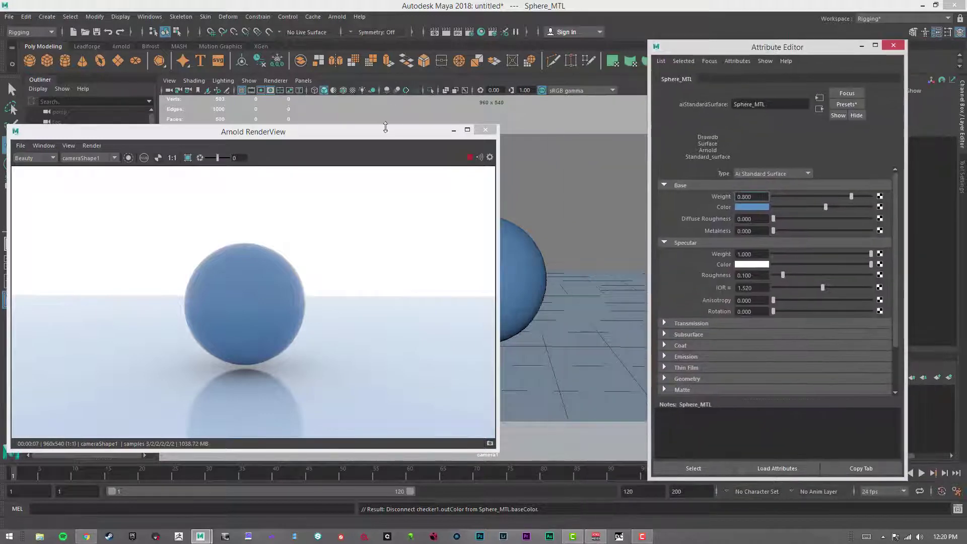
# Step: Set Sphere_MTL's Metalness to 1.0, then close the Arnold RenderView
pyautogui.moveTo(386, 127); pyautogui.dragTo(438, 115)
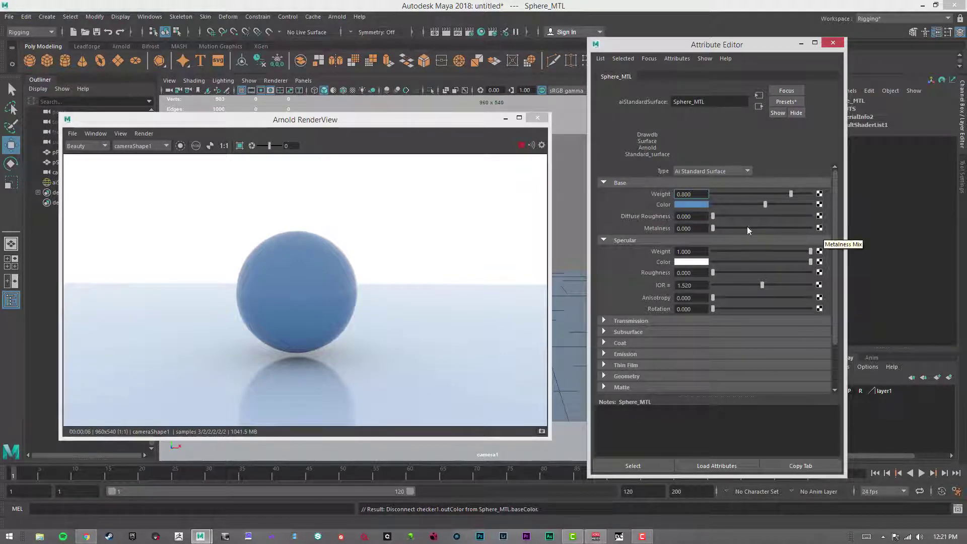
pyautogui.moveTo(715, 228); pyautogui.dragTo(851, 231)
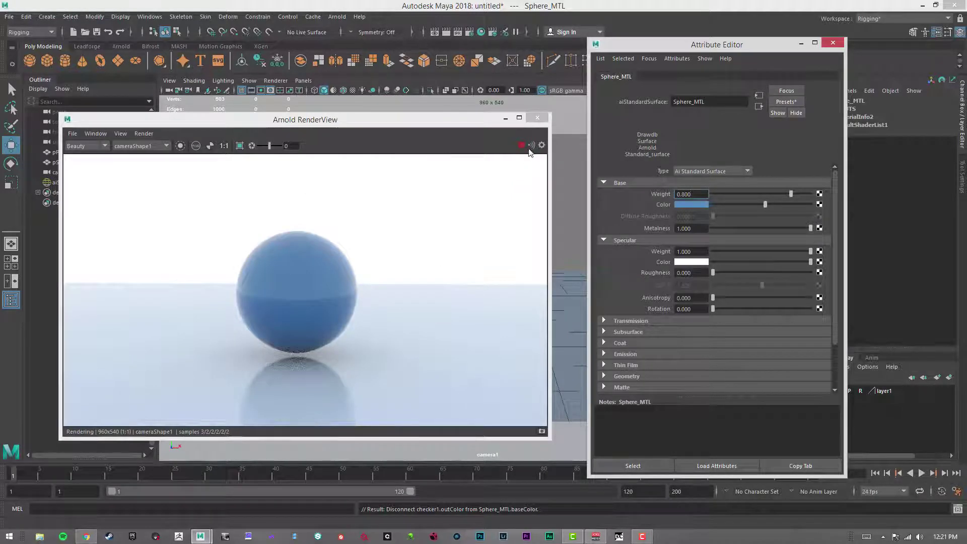
pyautogui.click(537, 118)
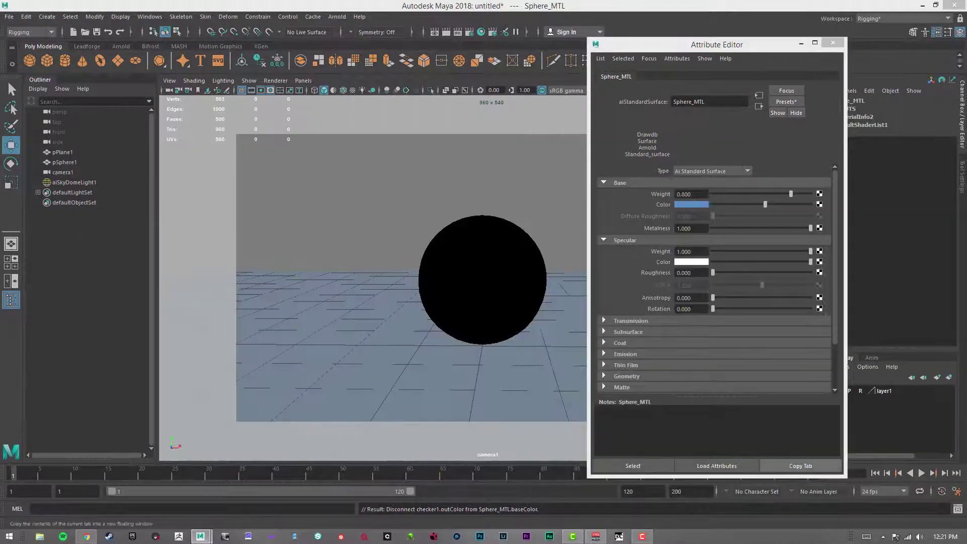
# Step: Select the sky dome light and bring up the Hypershade window
pyautogui.click(802, 43)
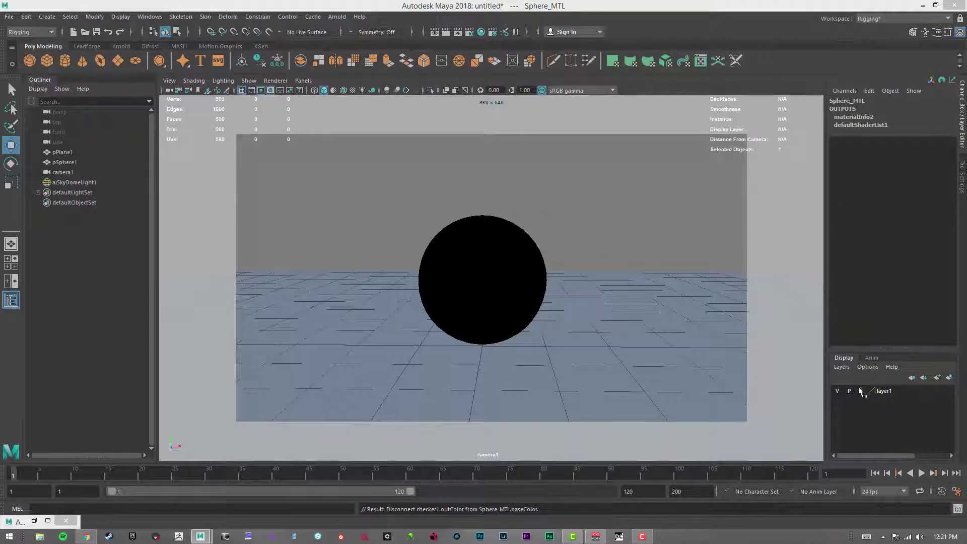
pyautogui.click(861, 392)
pyautogui.click(687, 215)
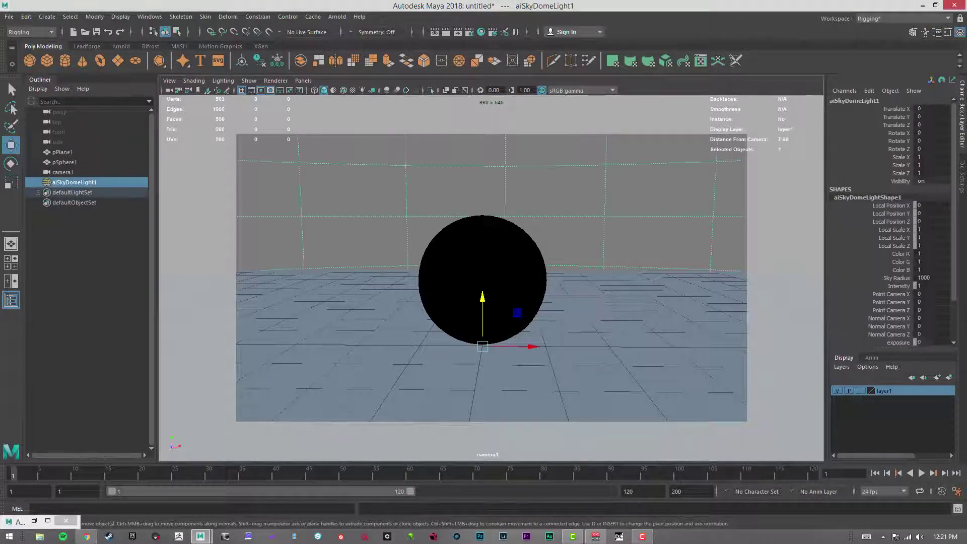
pyautogui.click(482, 32)
pyautogui.moveTo(469, 13); pyautogui.dragTo(508, 38)
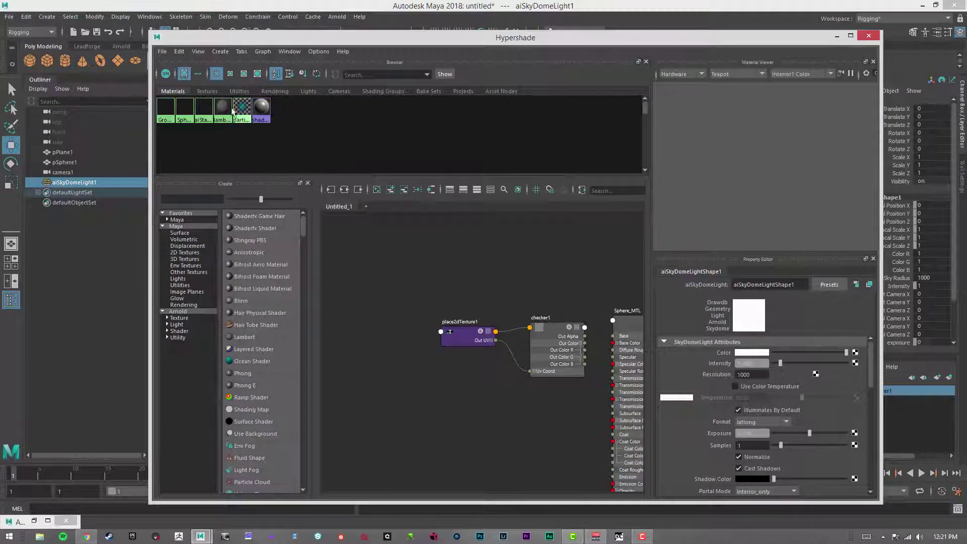
# Step: List the scene's lights in the Hypershade browser and load aiSkyDomeLightShape1
pyautogui.click(208, 93)
pyautogui.click(307, 93)
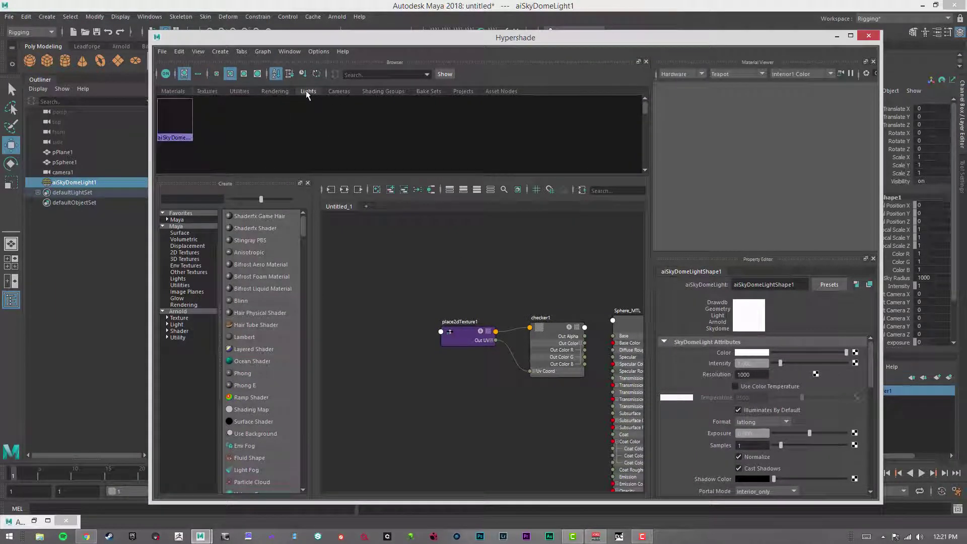
pyautogui.click(186, 113)
pyautogui.click(268, 120)
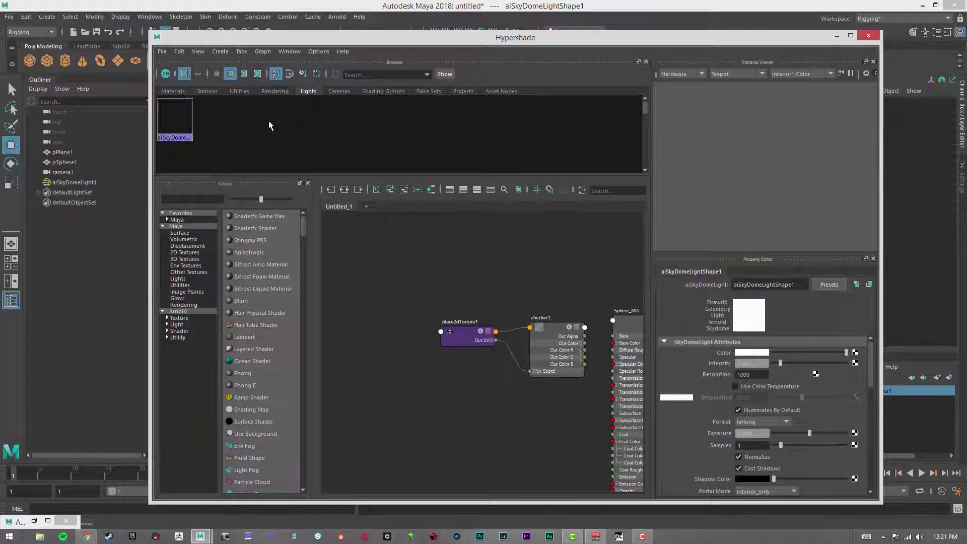
pyautogui.click(180, 109)
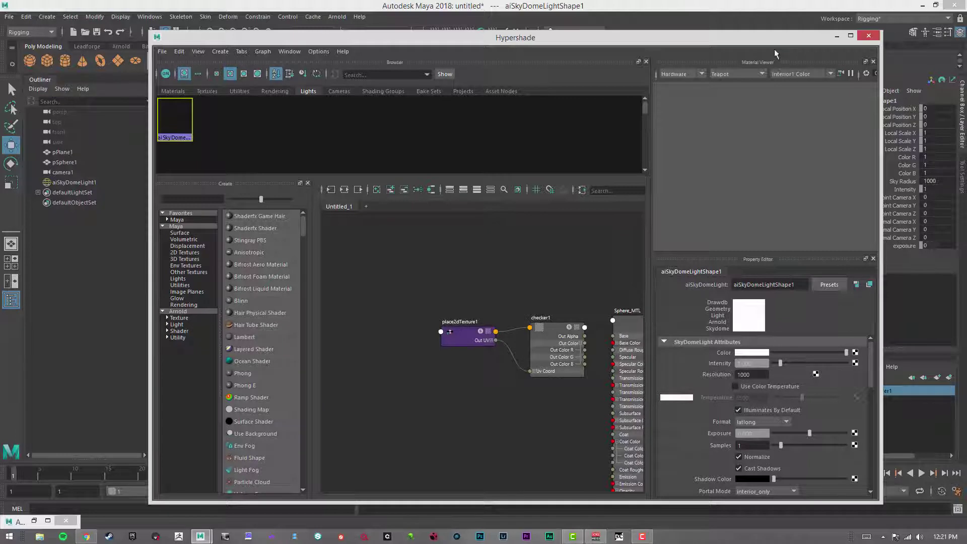
# Step: Map a File texture to the sky dome's Color and pick HDRI/kitchen_probe.hdr
pyautogui.click(855, 353)
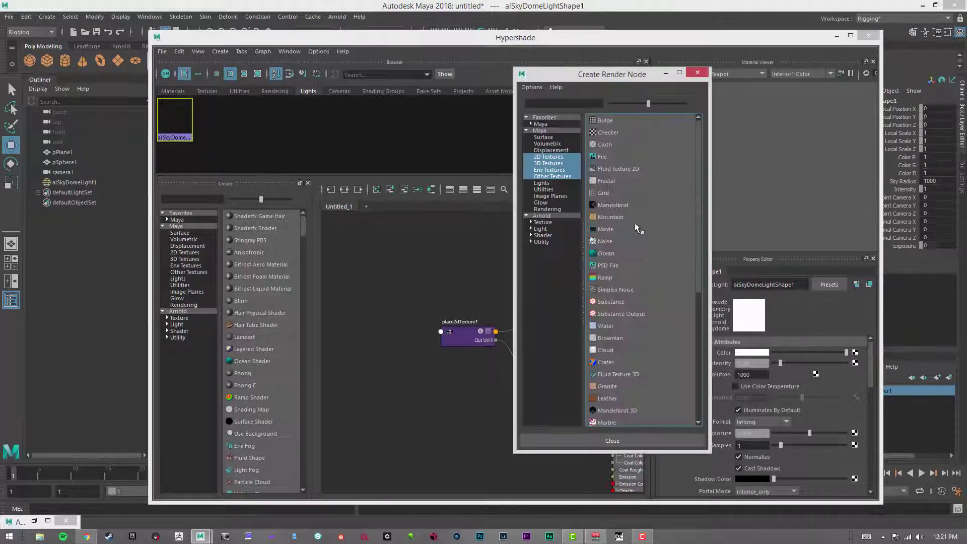
pyautogui.click(615, 157)
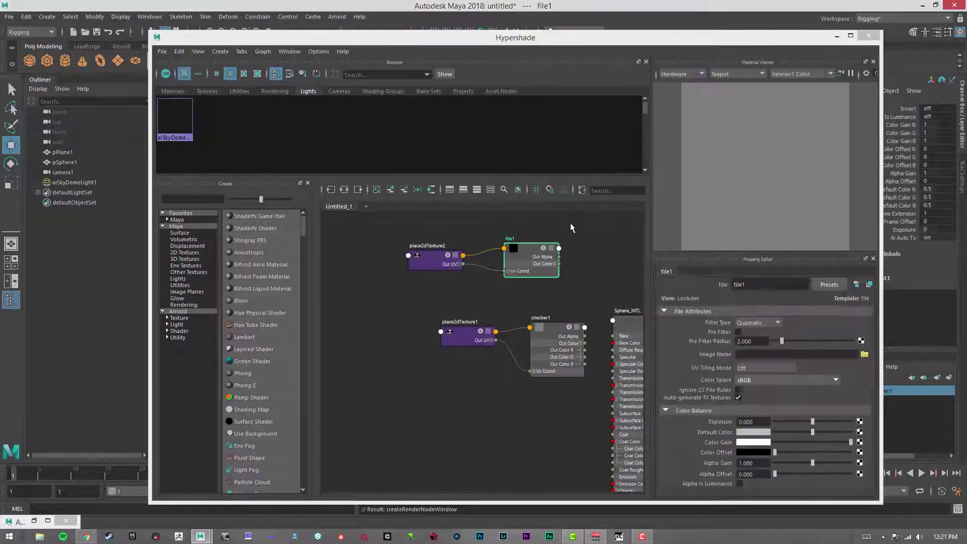
pyautogui.click(865, 355)
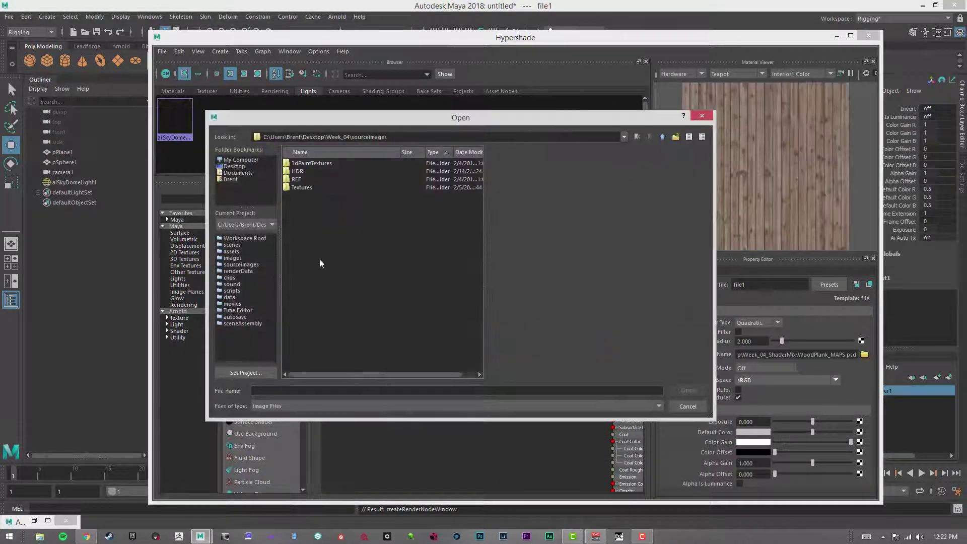
pyautogui.doubleClick(322, 169)
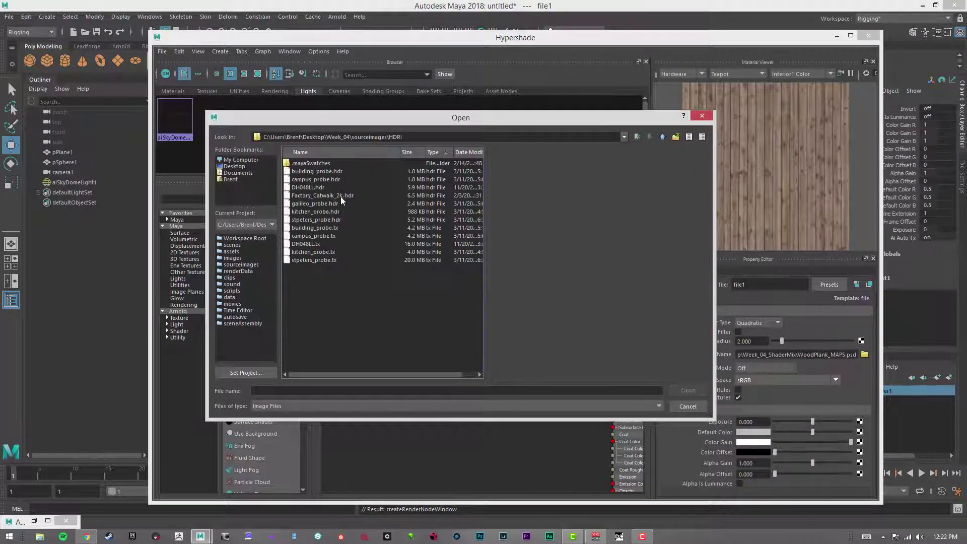
pyautogui.click(341, 197)
pyautogui.click(340, 212)
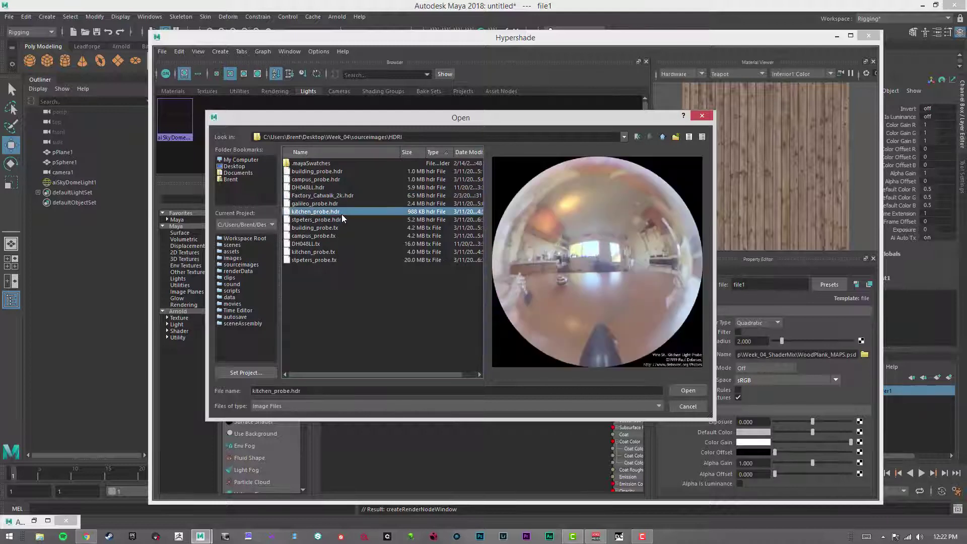
# Step: Load kitchen_probe.hdr onto the sky dome and arrange the Arnold RenderView window
pyautogui.click(687, 391)
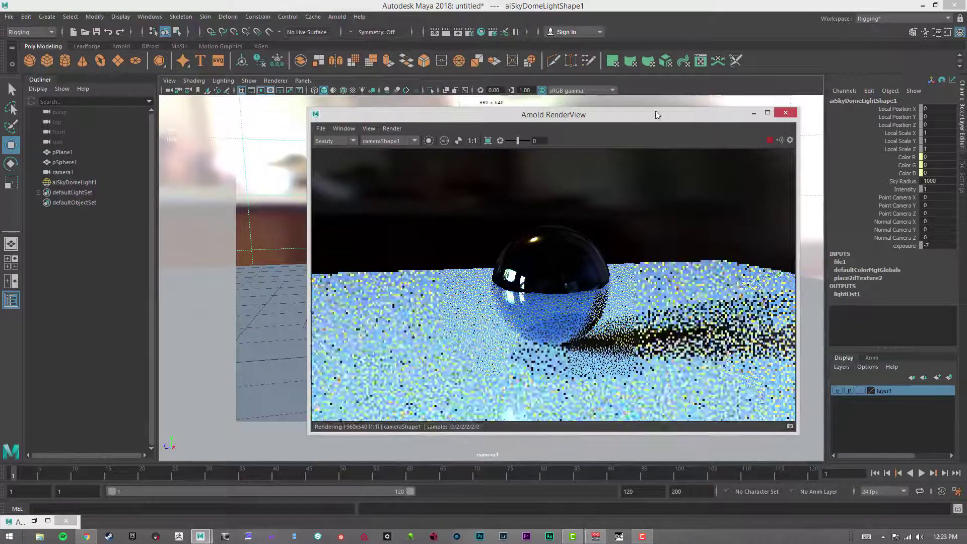
pyautogui.moveTo(608, 115); pyautogui.dragTo(554, 104)
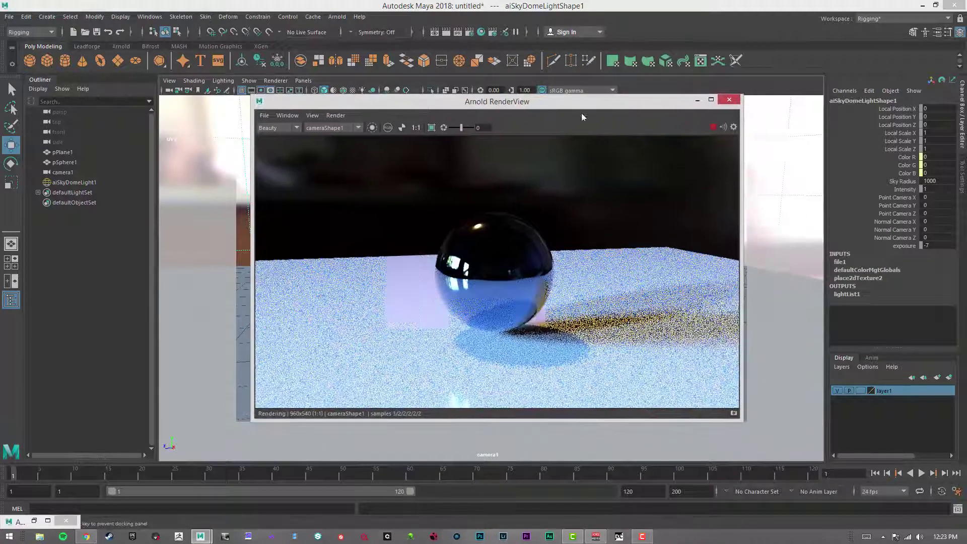
pyautogui.moveTo(649, 121); pyautogui.dragTo(570, 95)
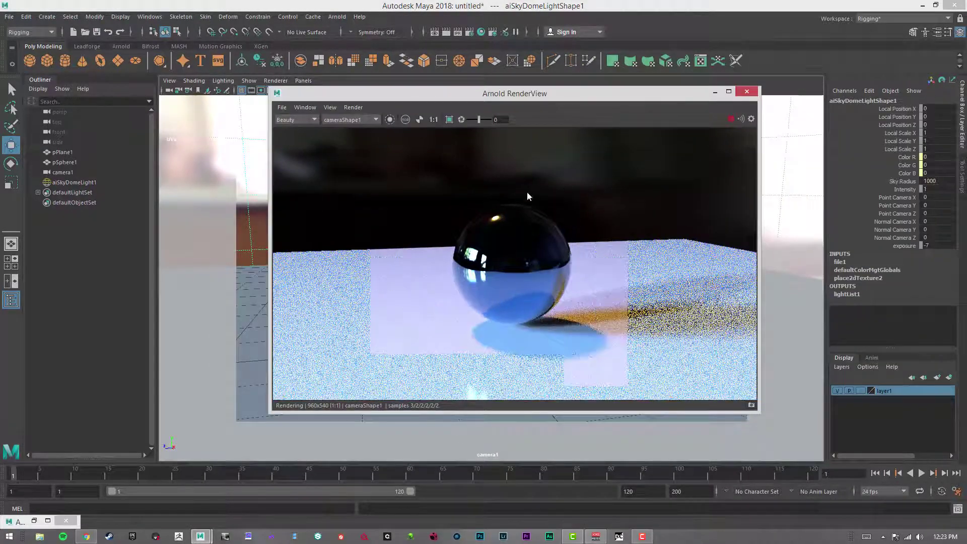
pyautogui.moveTo(477, 90); pyautogui.dragTo(510, 99)
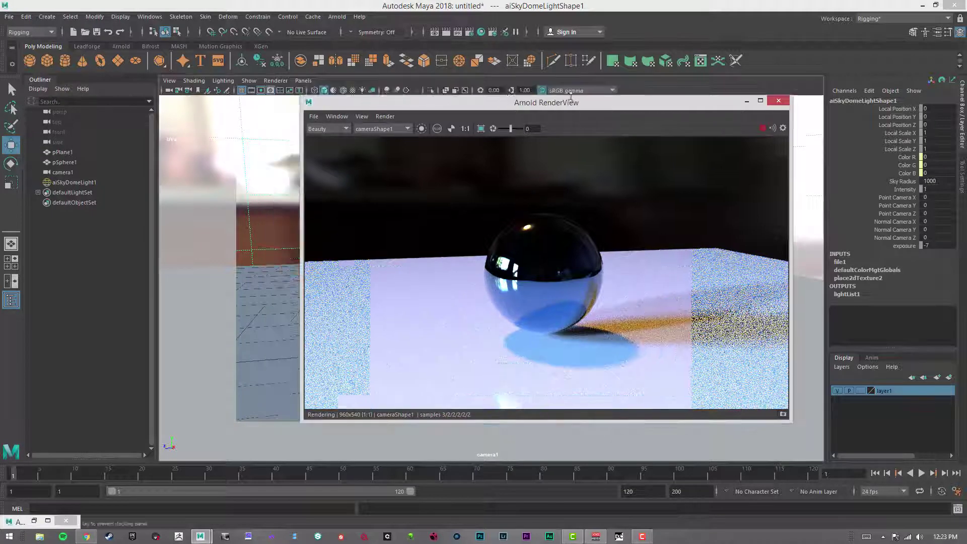
pyautogui.click(270, 153)
pyautogui.moveTo(612, 109); pyautogui.dragTo(428, 120)
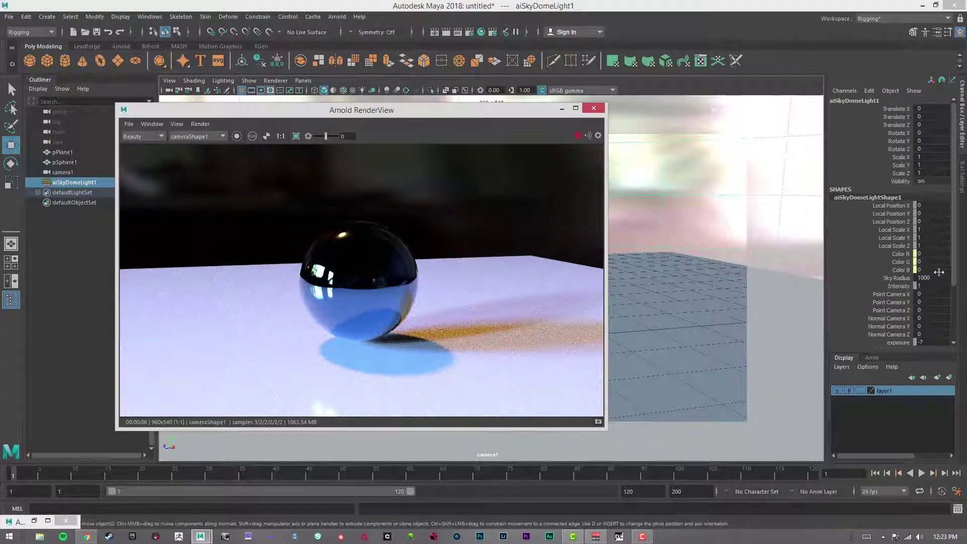
# Step: Try sky dome Exposure -6 in the Attribute Editor, then settle on -7
pyautogui.hotkey('ctrl', 'a')
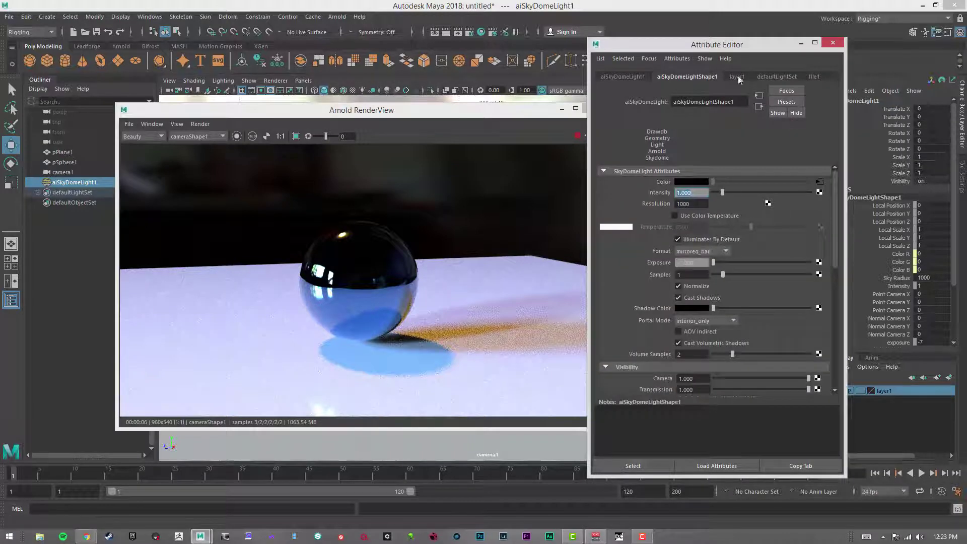
pyautogui.moveTo(727, 45); pyautogui.dragTo(812, 43)
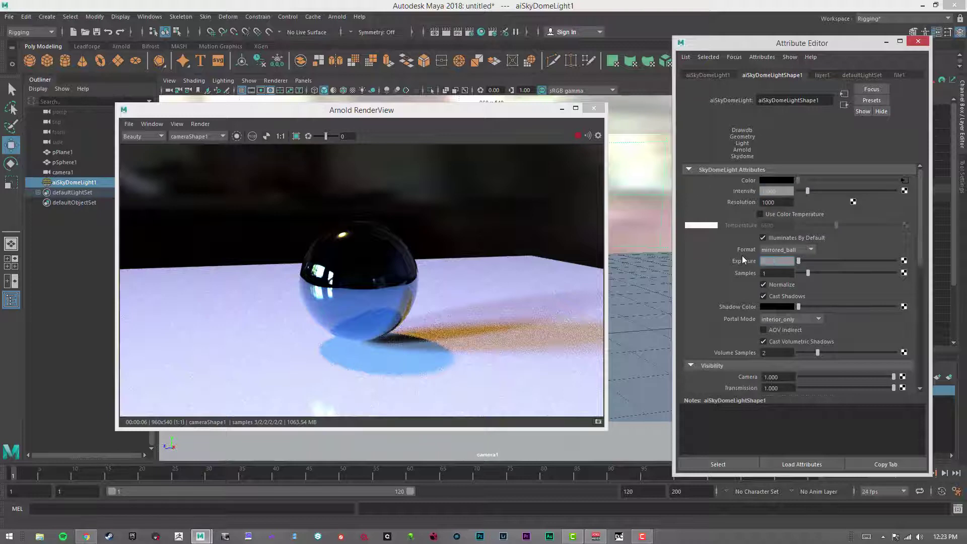
pyautogui.write('-6')
pyautogui.press('Return')
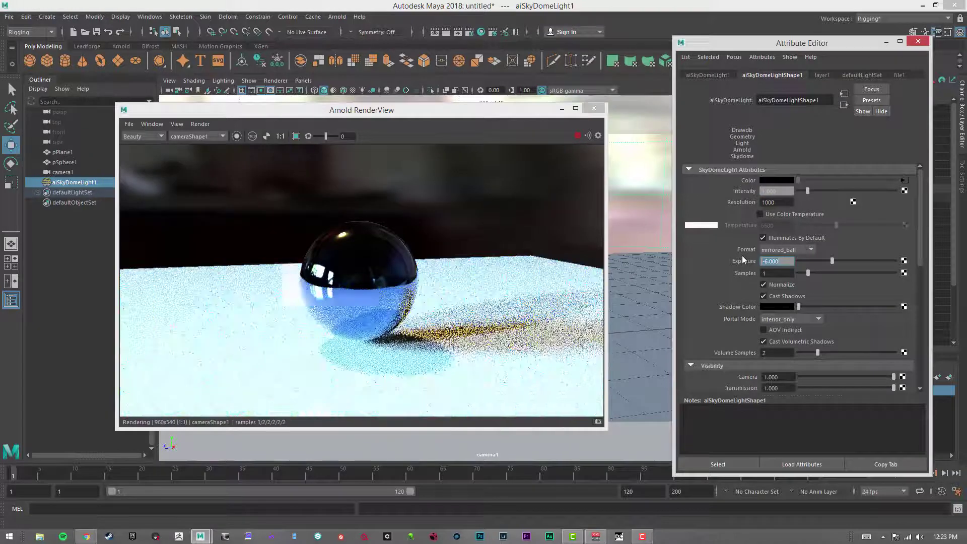
pyautogui.write('-7')
pyautogui.press('Return')
pyautogui.moveTo(470, 107); pyautogui.dragTo(374, 175)
pyautogui.click(537, 273)
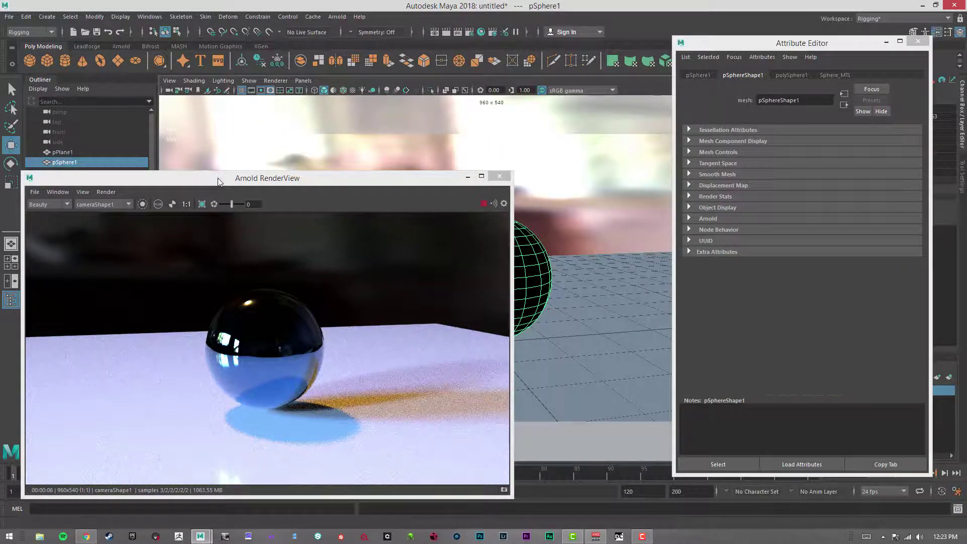
# Step: Add an Arnold Area Light to the scene and reselect the sphere to re-render
pyautogui.moveTo(219, 179); pyautogui.dragTo(484, 1)
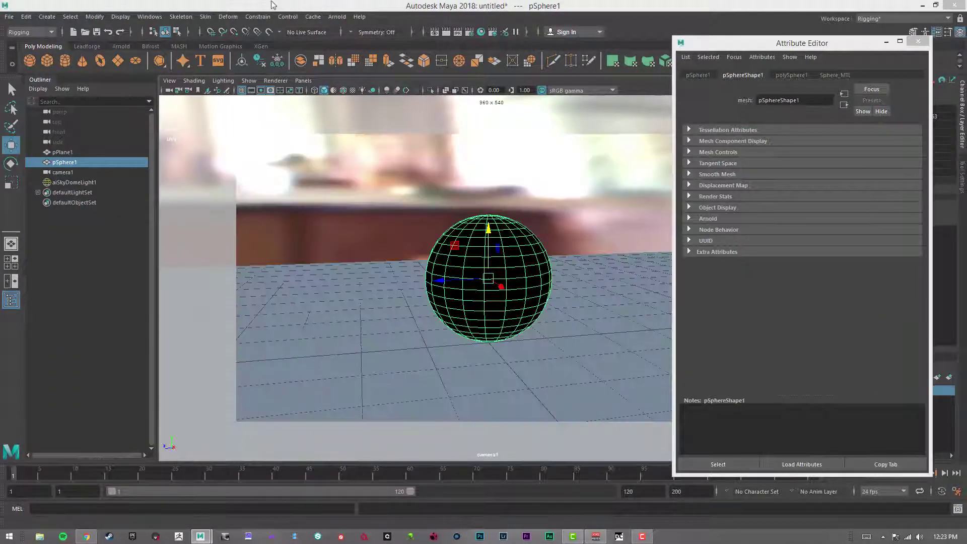
pyautogui.click(332, 17)
pyautogui.moveTo(379, 67)
pyautogui.click(450, 76)
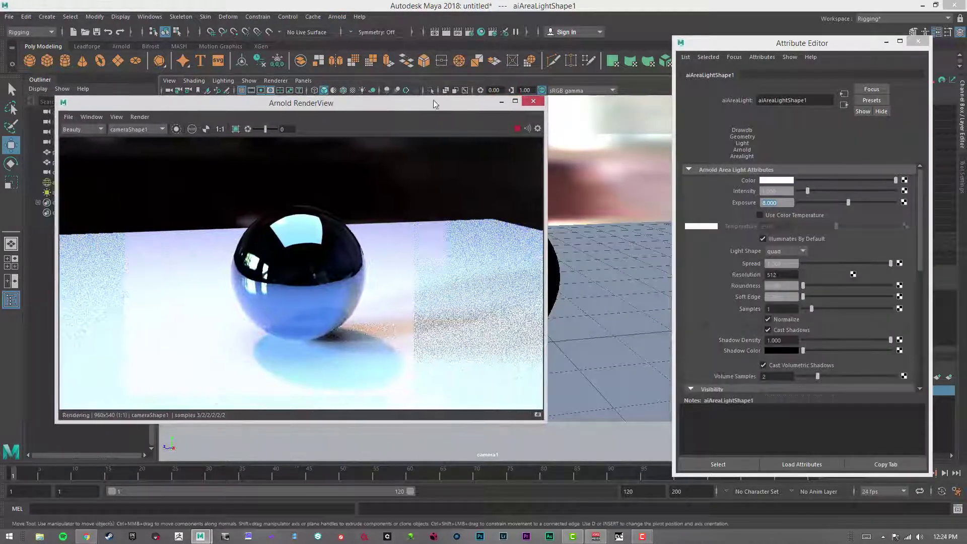
pyautogui.moveTo(429, 97); pyautogui.dragTo(378, 89)
pyautogui.click(555, 252)
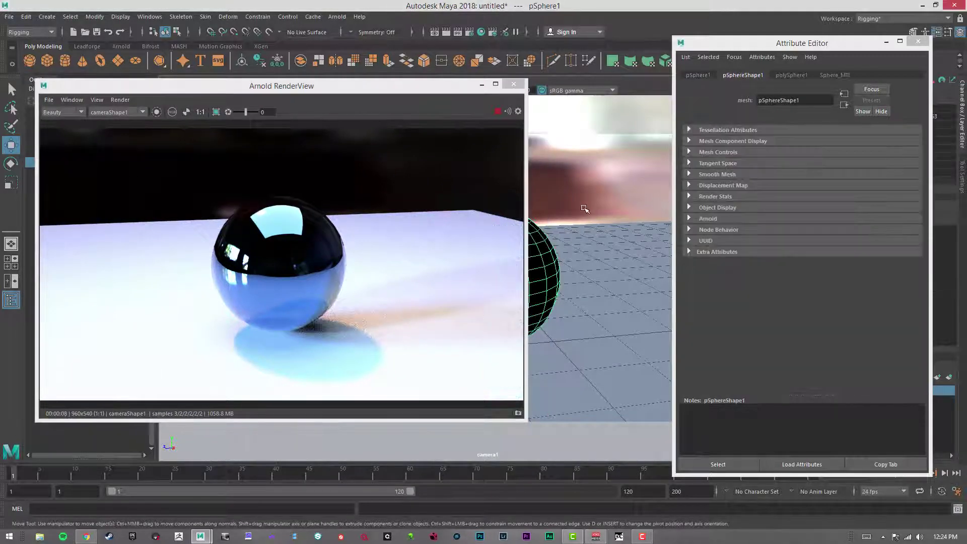
pyautogui.keyDown('alt'); pyautogui.moveTo(584, 208); pyautogui.dragTo(561, 207, button='middle'); pyautogui.keyUp('alt')
pyautogui.click(558, 263)
pyautogui.click(540, 263)
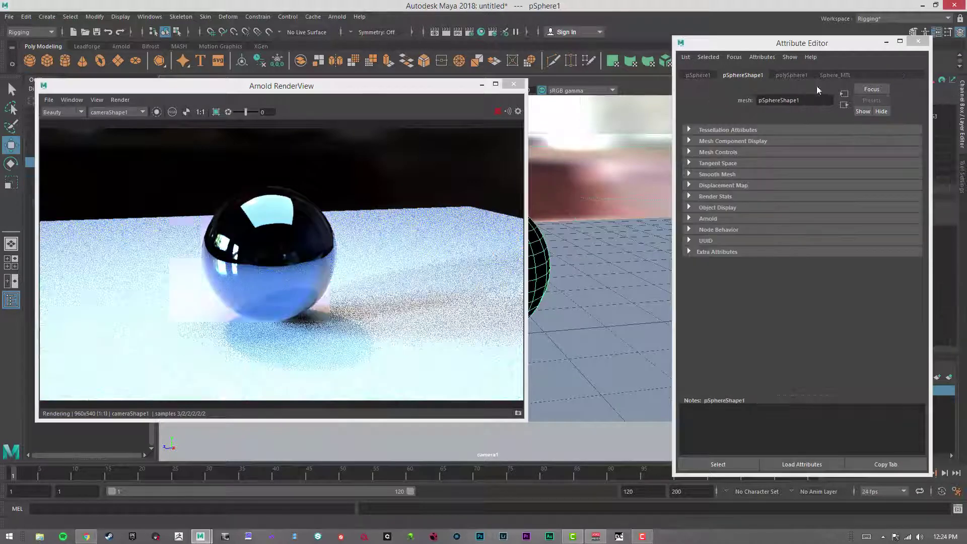
# Step: Drop Sphere_MTL's Metalness to 0 and test the specular weight
pyautogui.click(835, 75)
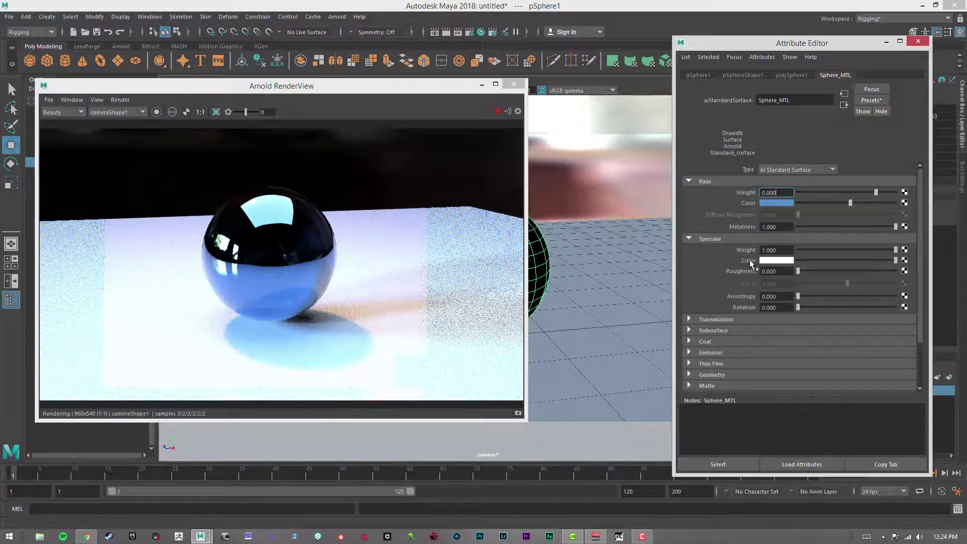
pyautogui.moveTo(832, 227); pyautogui.dragTo(766, 225)
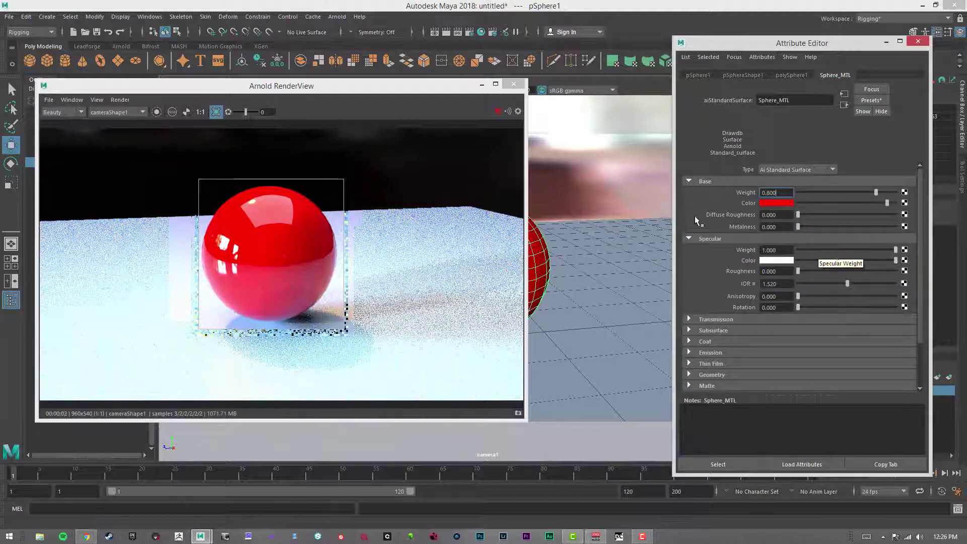
pyautogui.click(785, 260)
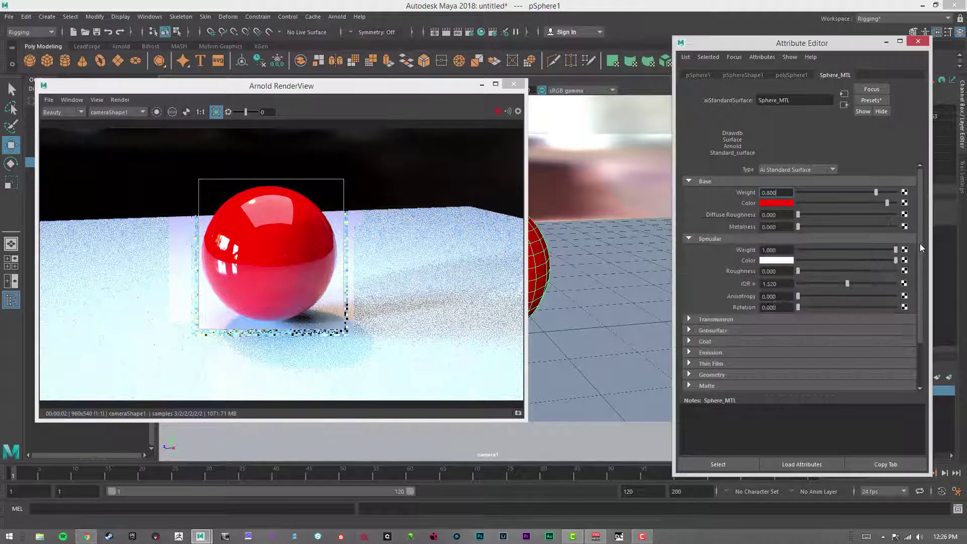
pyautogui.moveTo(897, 250); pyautogui.dragTo(957, 267)
# Step: Try green, magenta and yellow specular tints, then return Specular Color to white
pyautogui.click(784, 261)
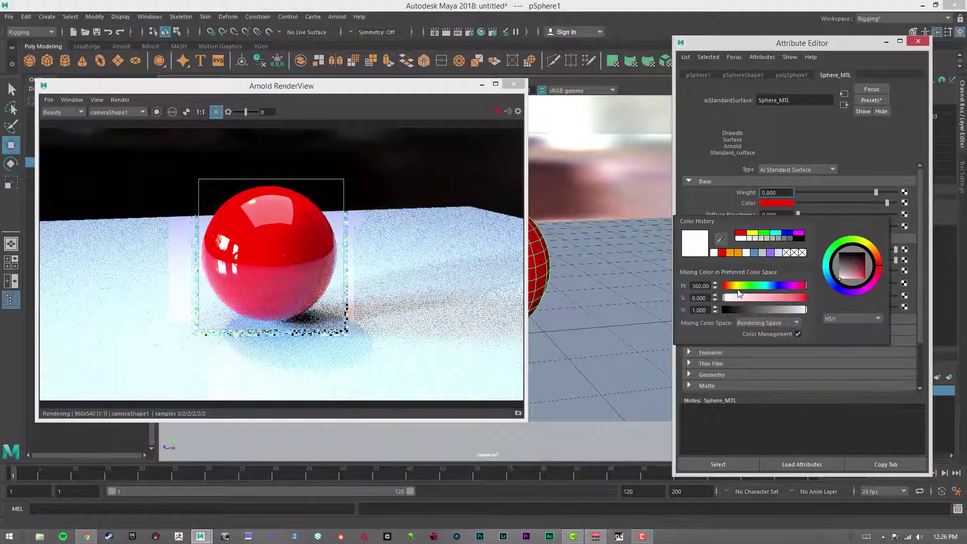
pyautogui.moveTo(740, 287); pyautogui.dragTo(865, 304)
pyautogui.click(789, 286)
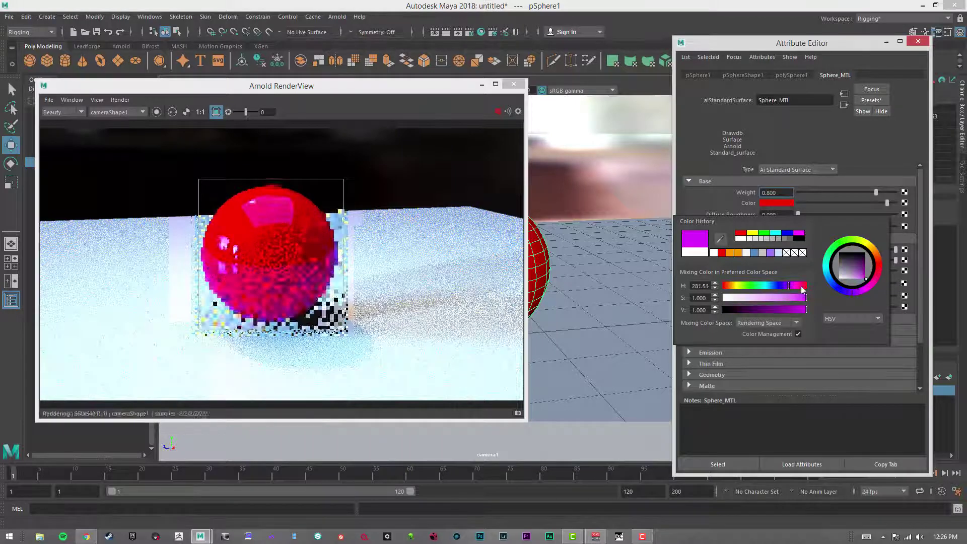
pyautogui.moveTo(806, 288); pyautogui.dragTo(818, 286)
pyautogui.click(741, 282)
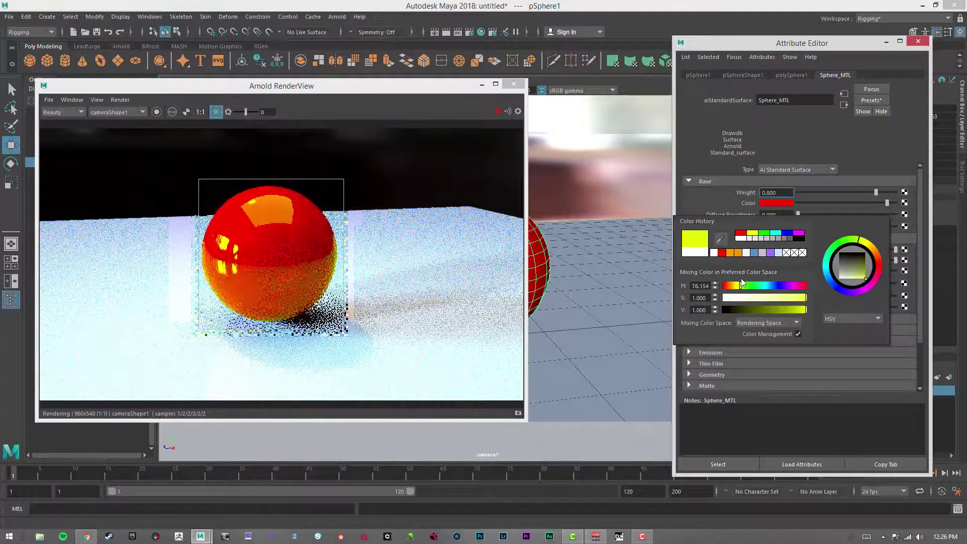
pyautogui.click(752, 286)
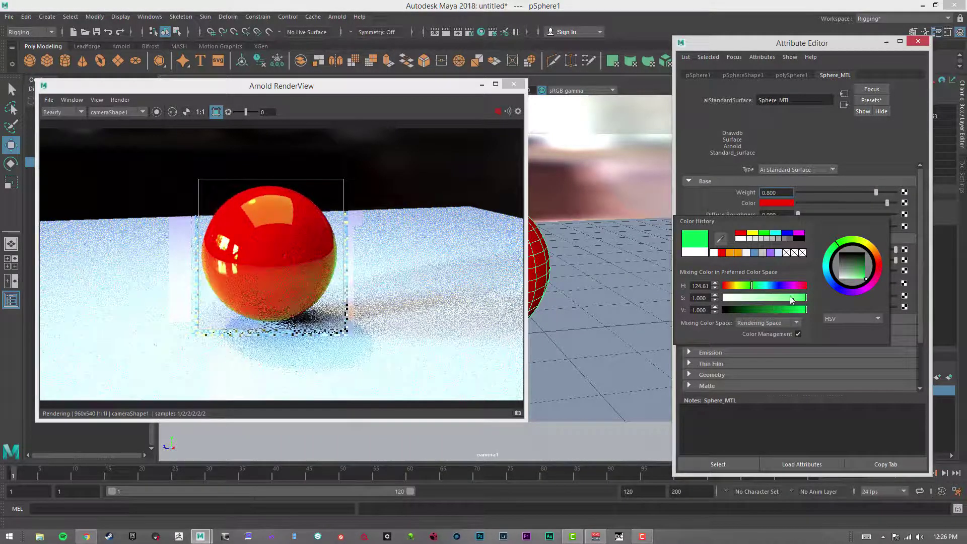
pyautogui.moveTo(791, 300); pyautogui.dragTo(661, 282)
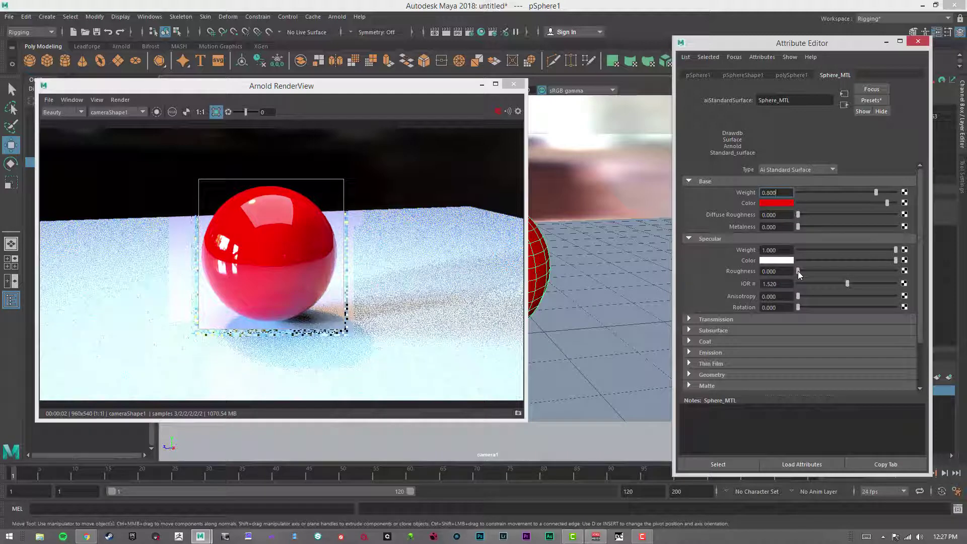
# Step: Sweep Specular Roughness through several values, ending at 0.104
pyautogui.moveTo(797, 272); pyautogui.dragTo(800, 272)
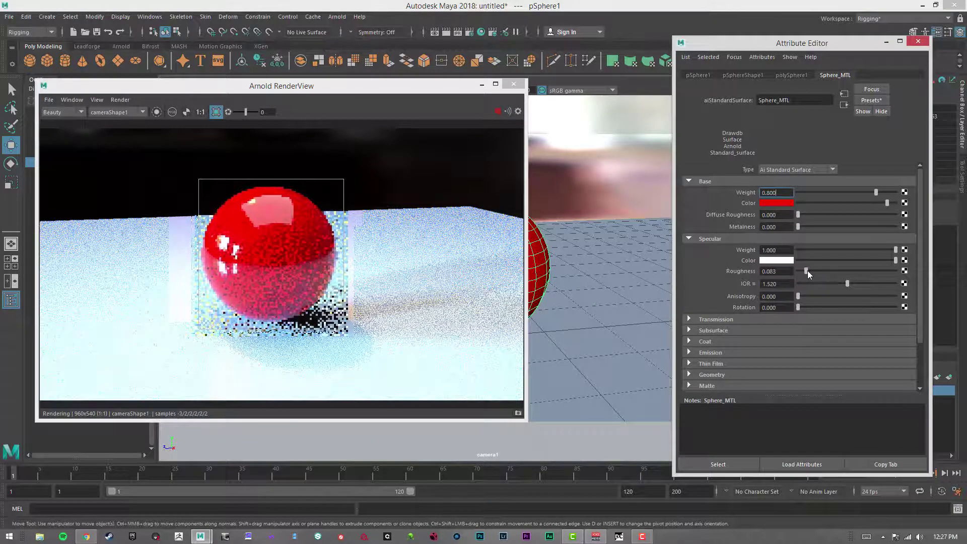
pyautogui.click(808, 271)
pyautogui.moveTo(818, 271); pyautogui.dragTo(838, 272)
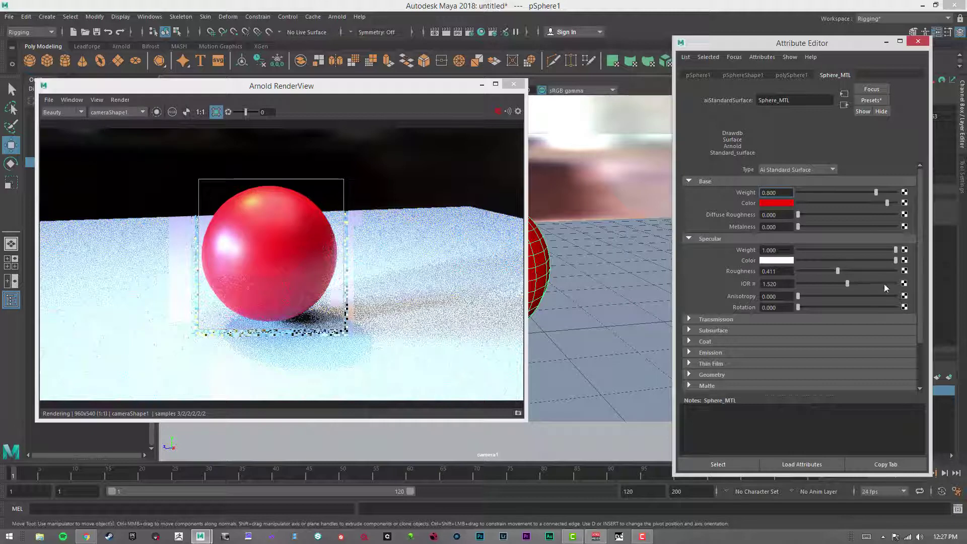
pyautogui.click(826, 271)
pyautogui.click(839, 271)
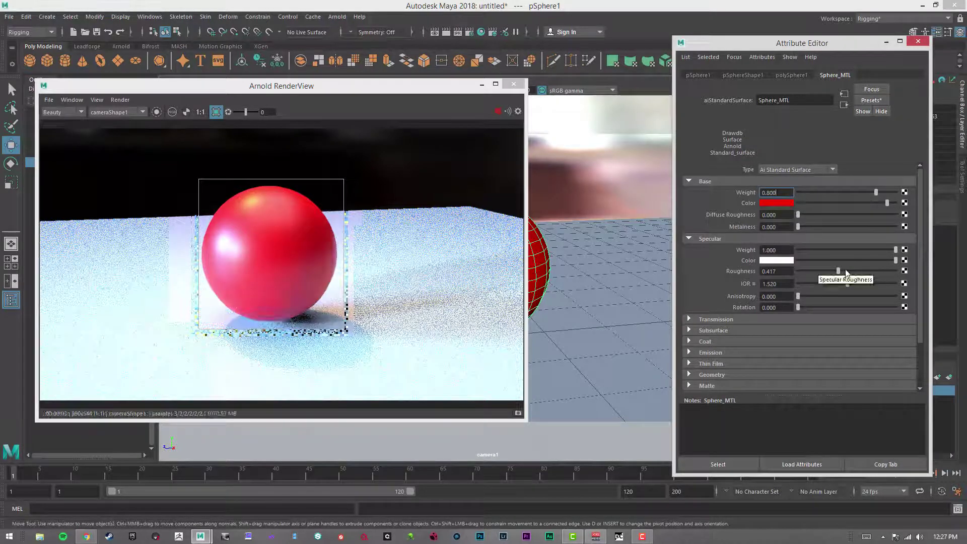
pyautogui.moveTo(839, 271); pyautogui.dragTo(819, 271)
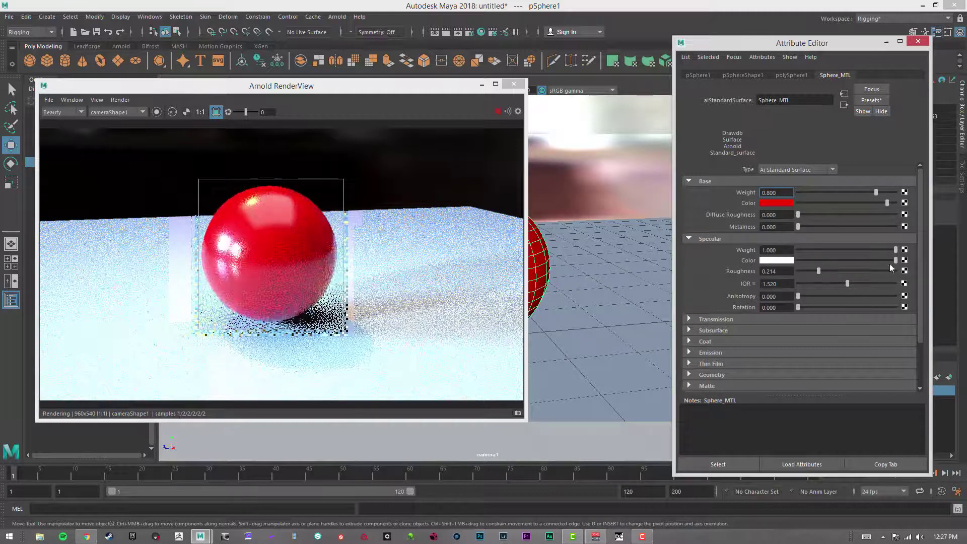
pyautogui.moveTo(819, 271); pyautogui.dragTo(931, 278)
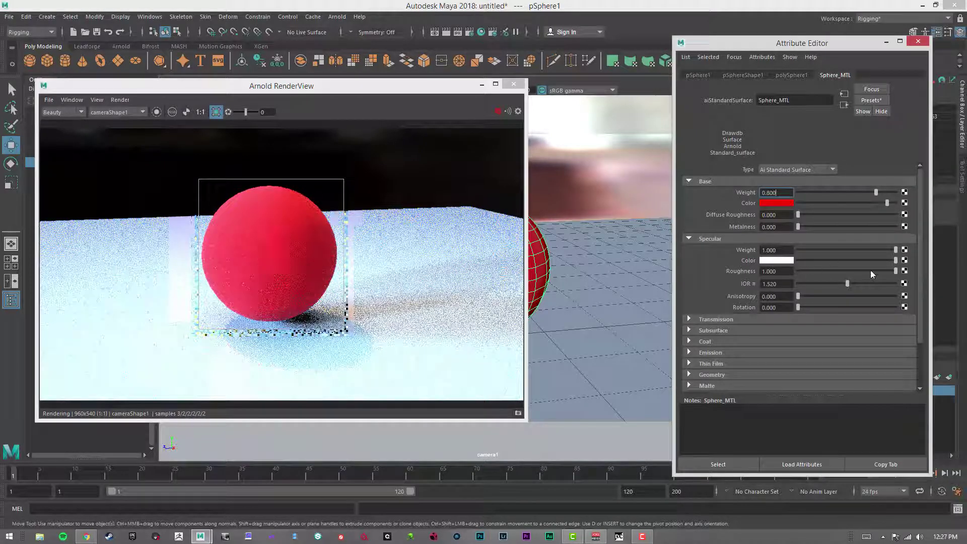
# Step: Test darker specular colours, then return Specular Color to white
pyautogui.moveTo(896, 261); pyautogui.dragTo(808, 262)
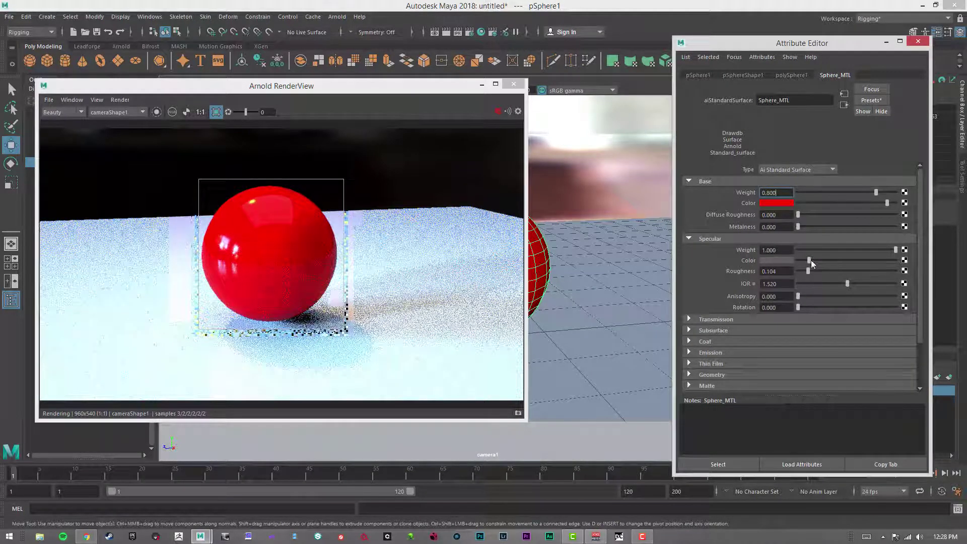
pyautogui.moveTo(810, 263); pyautogui.dragTo(897, 262)
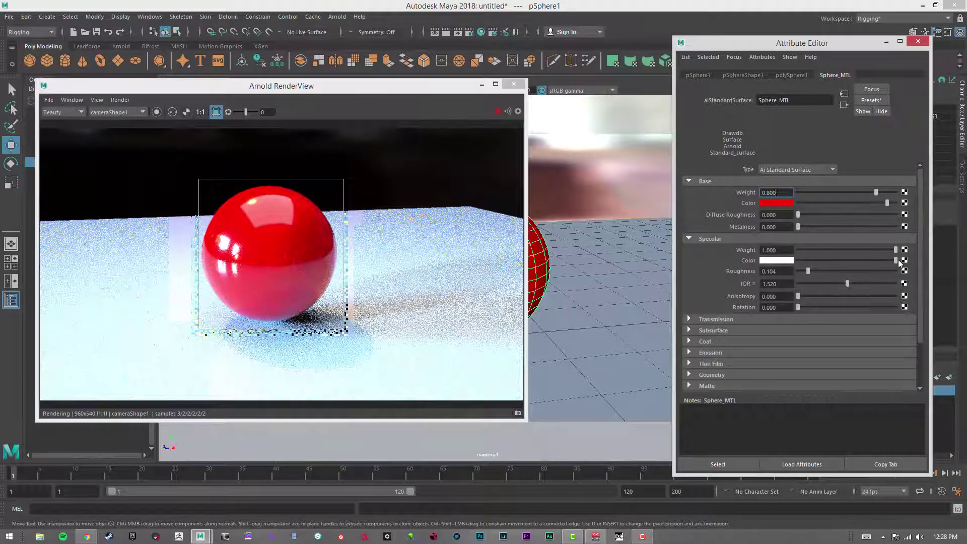
pyautogui.moveTo(901, 263); pyautogui.dragTo(809, 262)
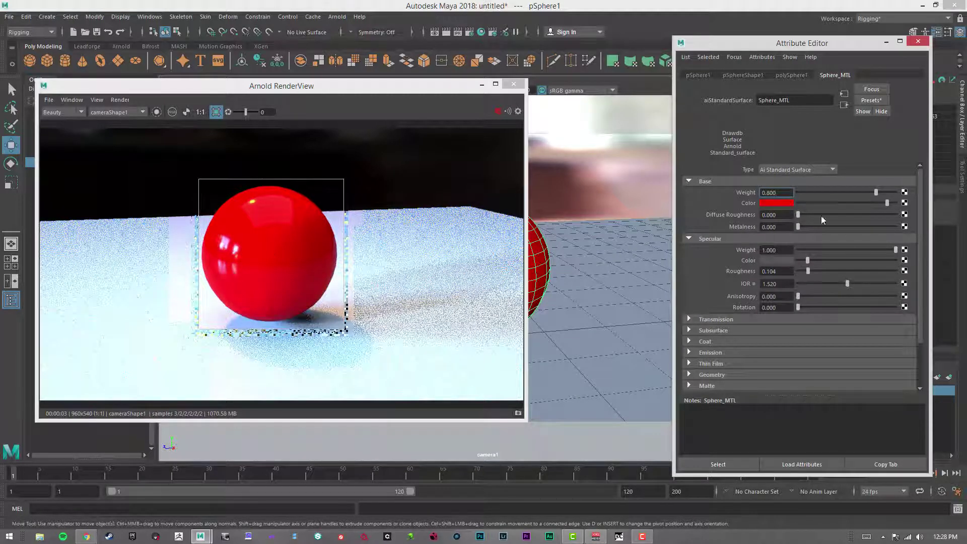
pyautogui.moveTo(822, 260); pyautogui.dragTo(942, 268)
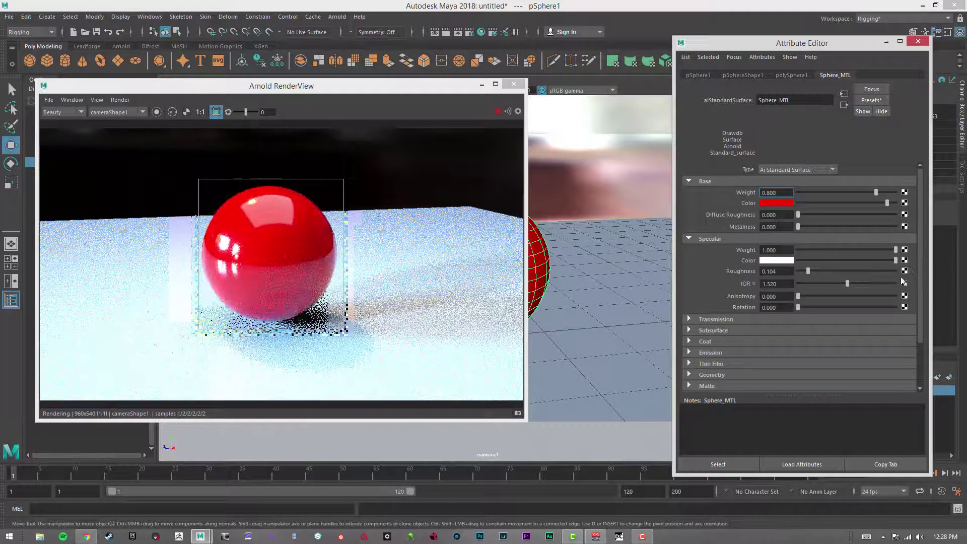
# Step: Map a Simplex Noise onto Specular Color, trying Scale 20 then setting 50
pyautogui.click(905, 261)
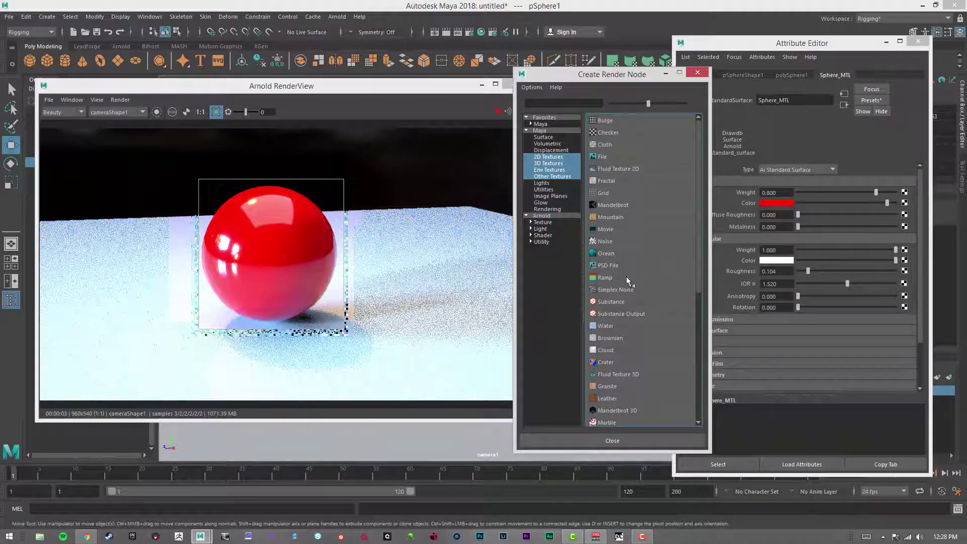
pyautogui.click(615, 289)
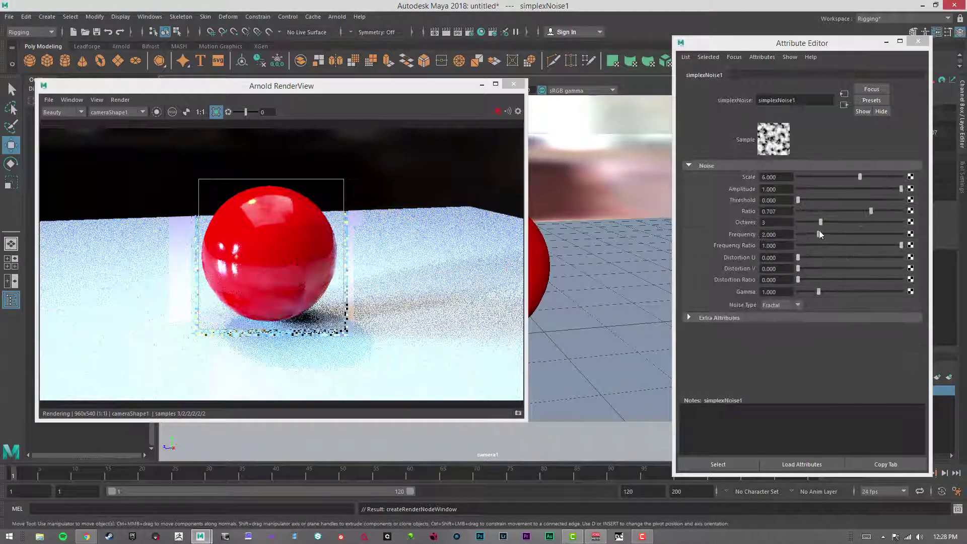
pyautogui.moveTo(784, 178); pyautogui.dragTo(696, 172)
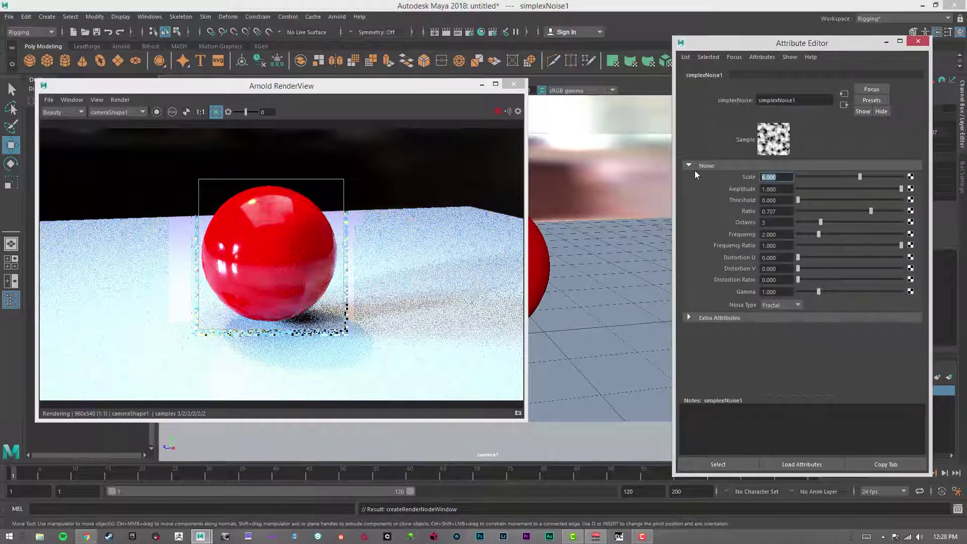
pyautogui.write('20')
pyautogui.press('Return')
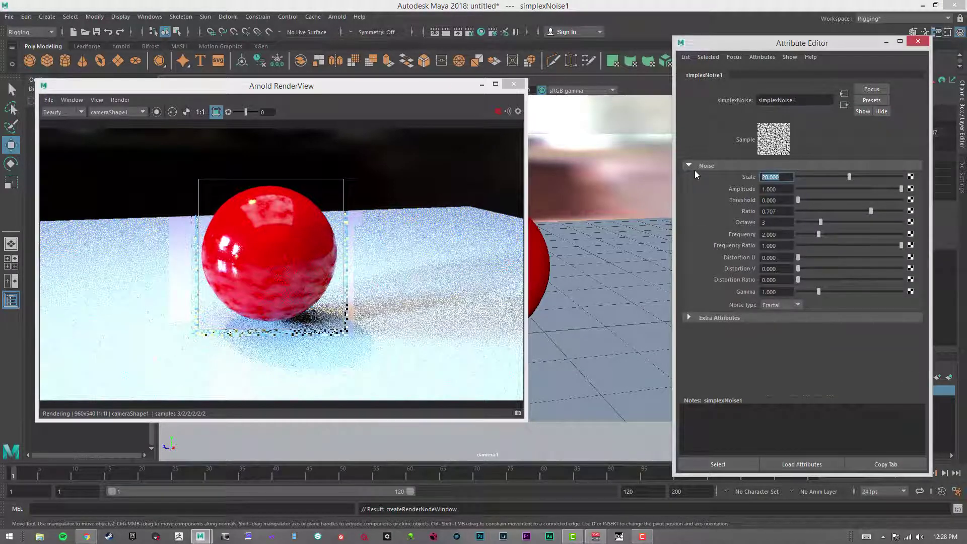
pyautogui.write('50')
pyautogui.press('Return')
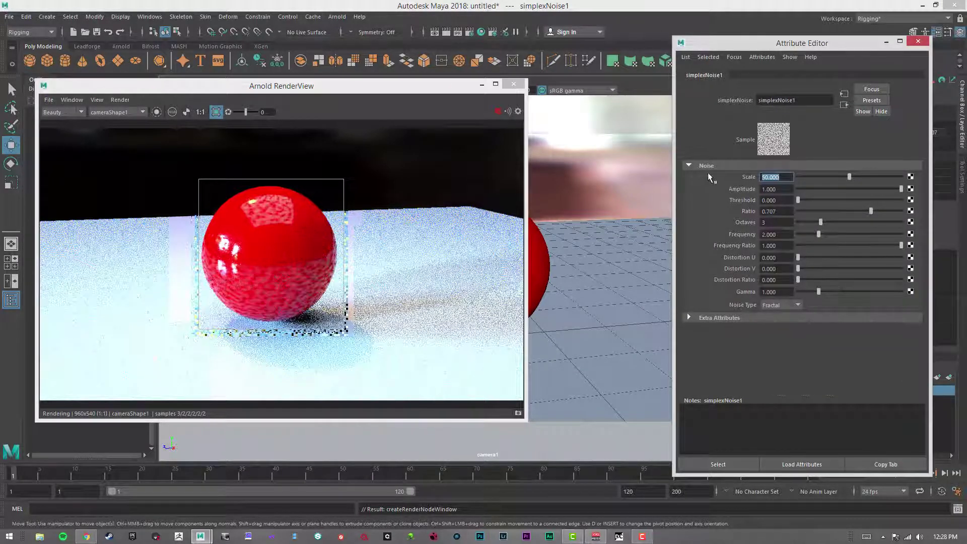
# Step: Back on Sphere_MTL, raise Specular Roughness to about 0.359
pyautogui.click(544, 259)
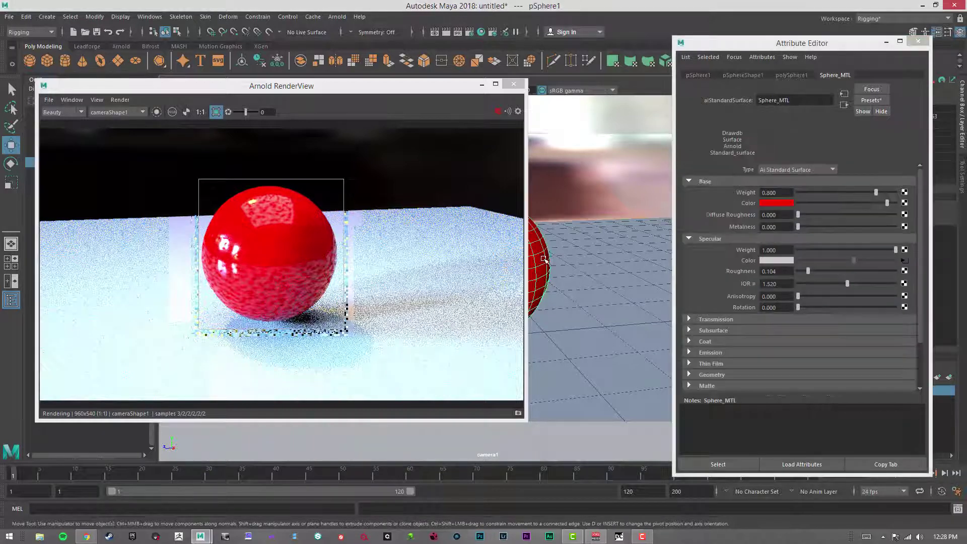
pyautogui.moveTo(831, 271)
pyautogui.mouseDown()
pyautogui.moveTo(897, 272)
pyautogui.moveTo(833, 270)
pyautogui.mouseUp()
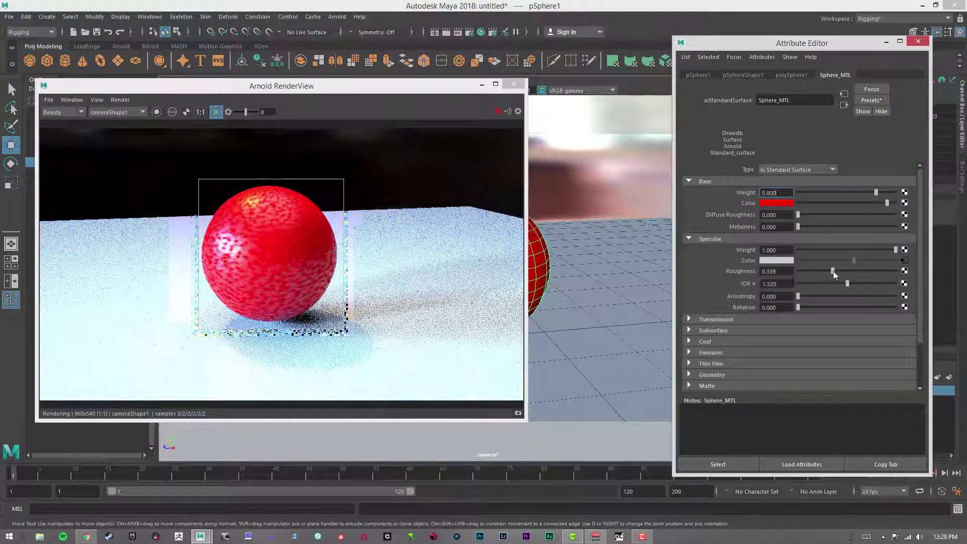
pyautogui.moveTo(833, 271)
pyautogui.mouseDown()
pyautogui.moveTo(844, 273)
pyautogui.moveTo(833, 276)
pyautogui.mouseUp()
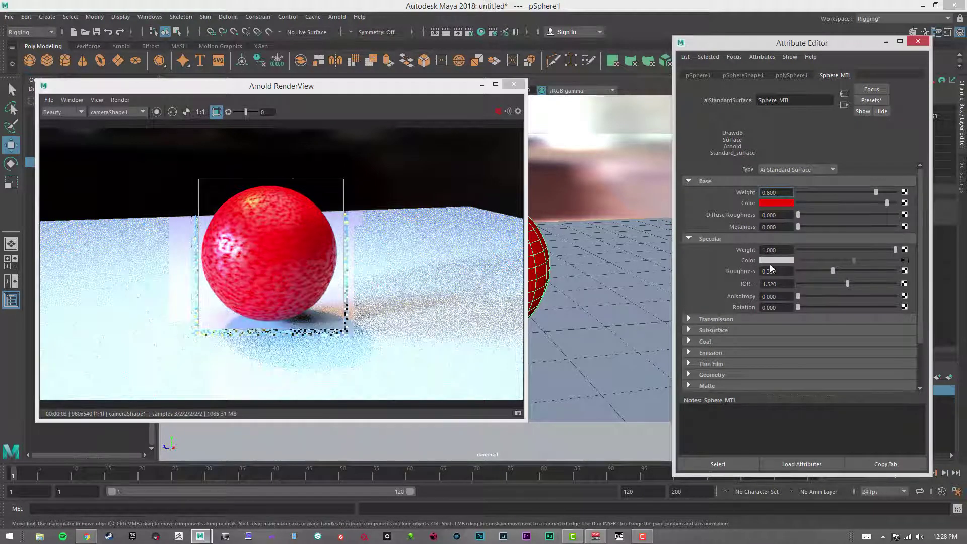
# Step: Break the noise connection on Specular Color and set it back to white
pyautogui.rightClick(749, 261)
pyautogui.click(775, 289)
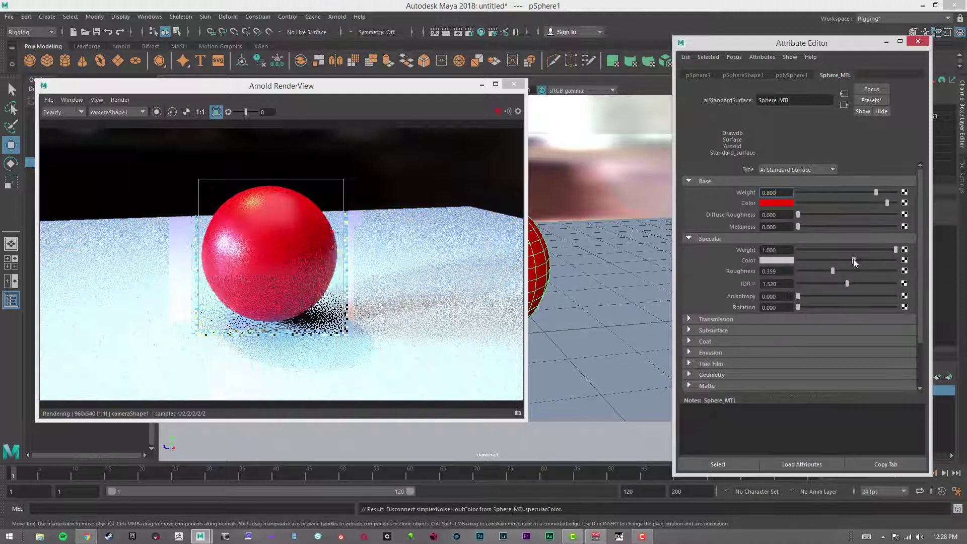
pyautogui.moveTo(832, 264); pyautogui.dragTo(900, 262)
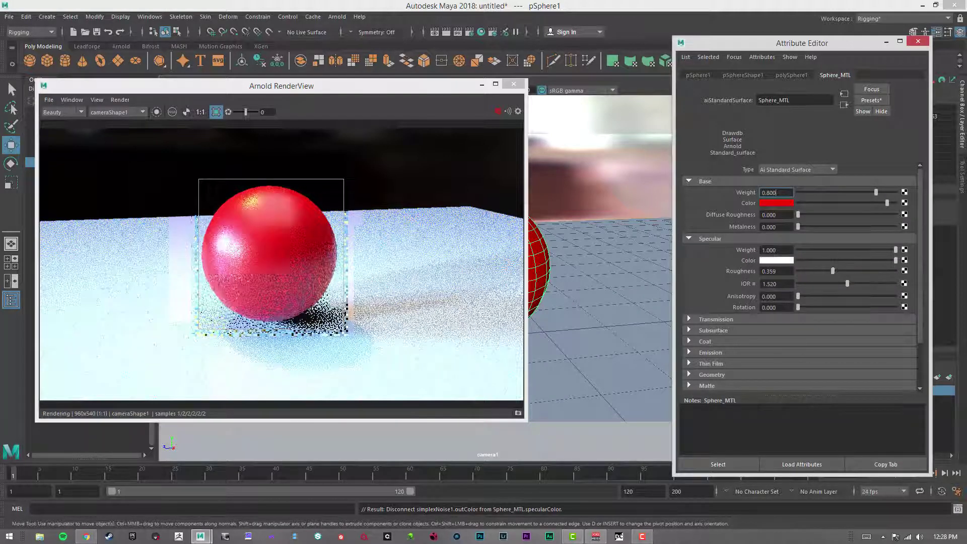
# Step: Map a new Simplex Noise with Scale 50 onto Specular Roughness, then reselect Sphere_MTL
pyautogui.click(905, 271)
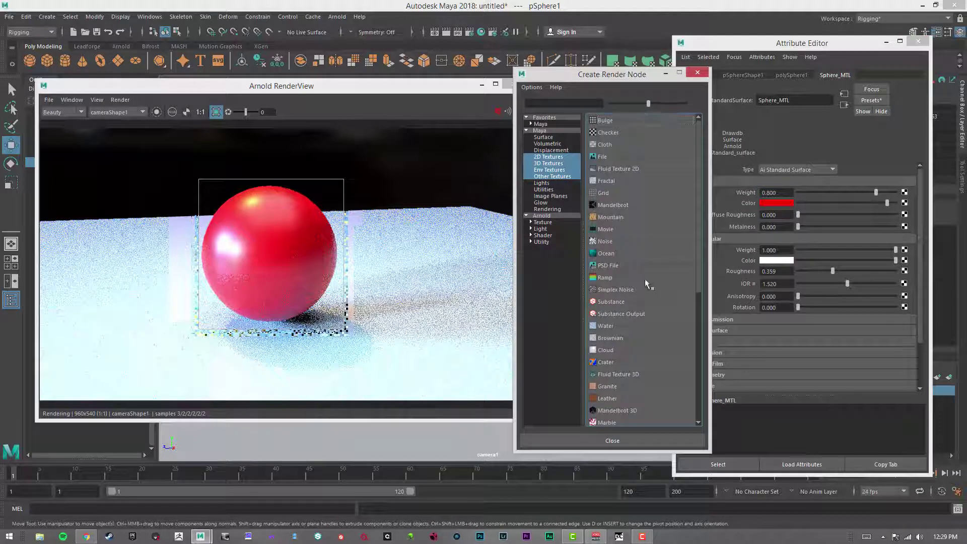
pyautogui.click(613, 289)
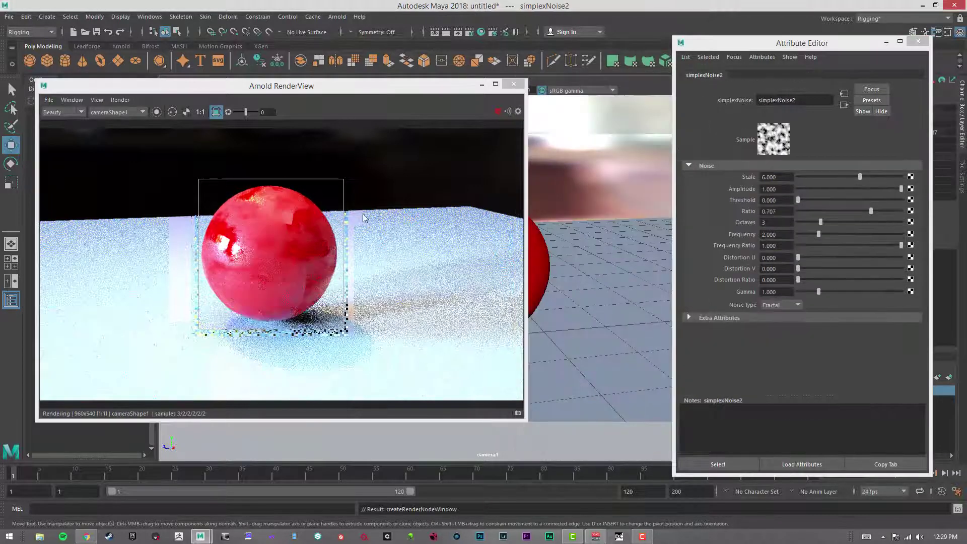
pyautogui.click(725, 174)
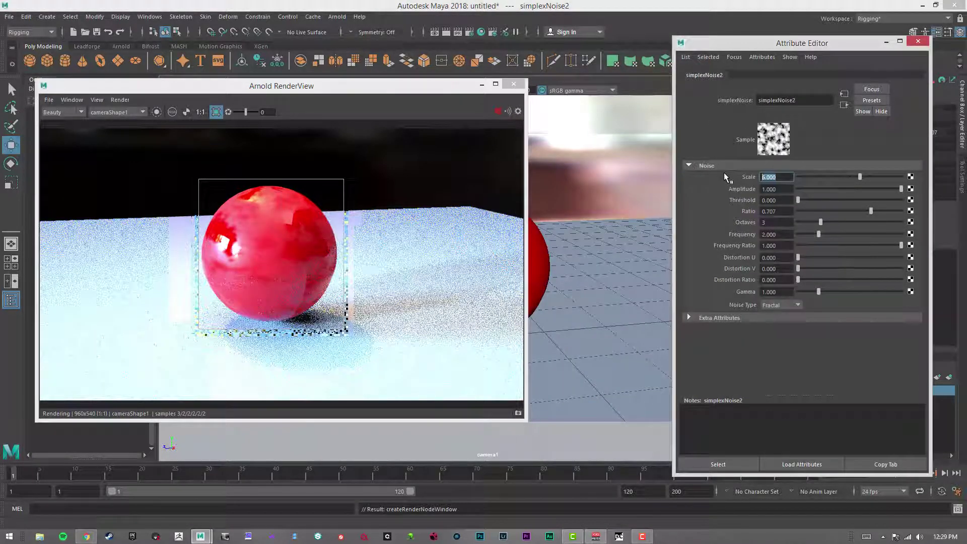
pyautogui.write('50')
pyautogui.press('Return')
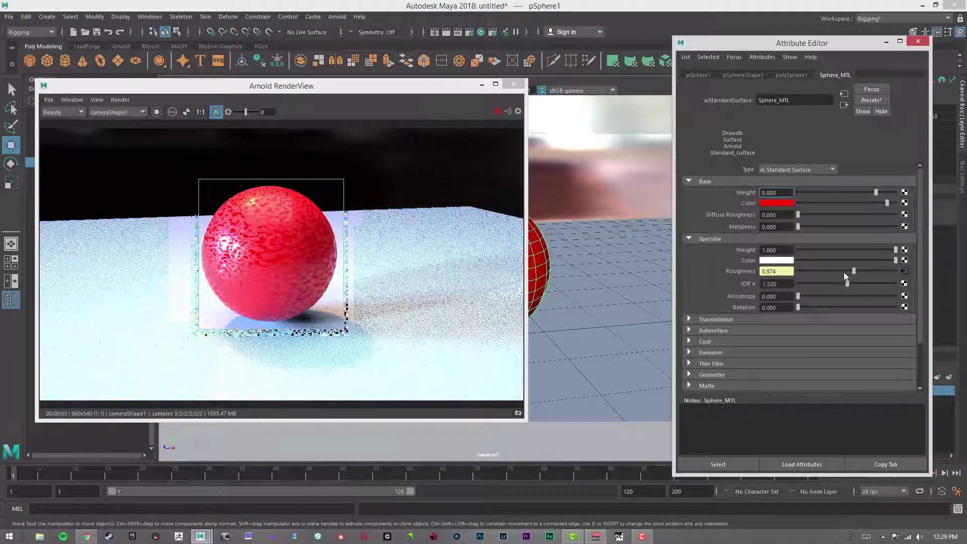
pyautogui.click(904, 272)
pyautogui.click(545, 242)
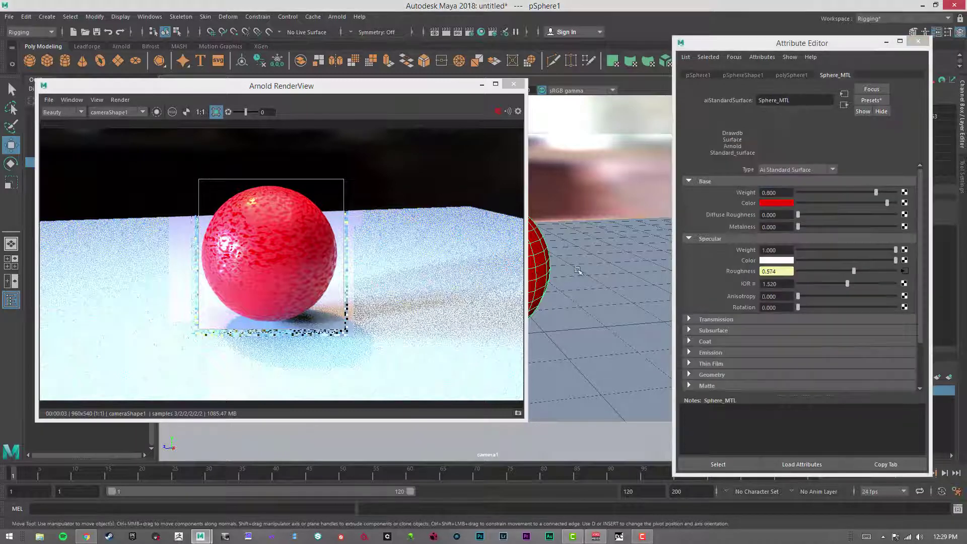
pyautogui.click(637, 285)
pyautogui.click(540, 266)
pyautogui.click(836, 76)
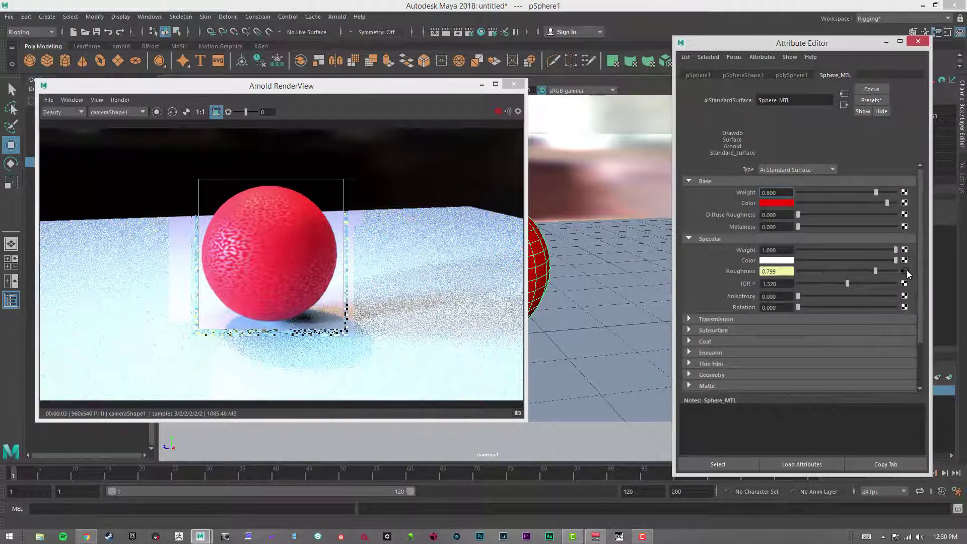
# Step: Break the noise connection on specular roughness and set roughness to 0.203
pyautogui.rightClick(740, 270)
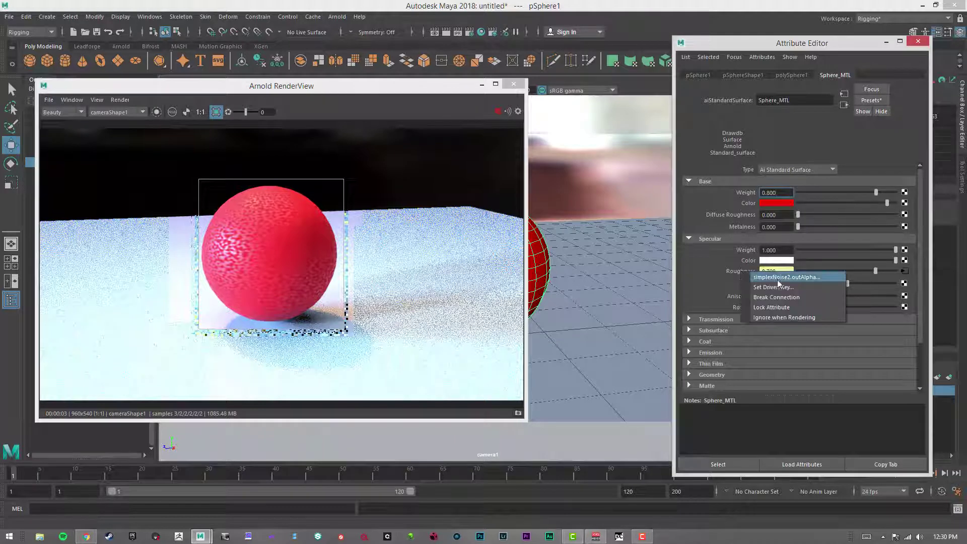
pyautogui.click(782, 297)
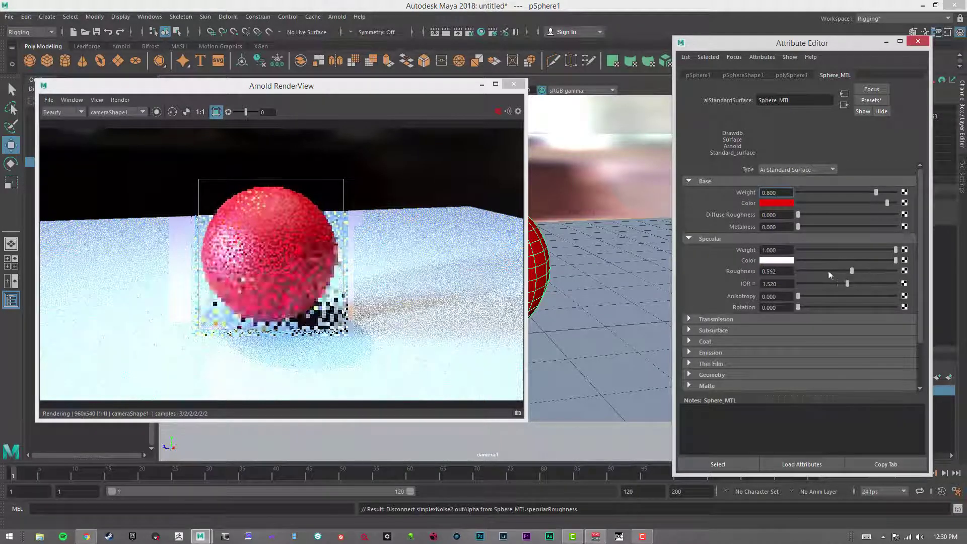
pyautogui.moveTo(798, 271); pyautogui.dragTo(817, 271)
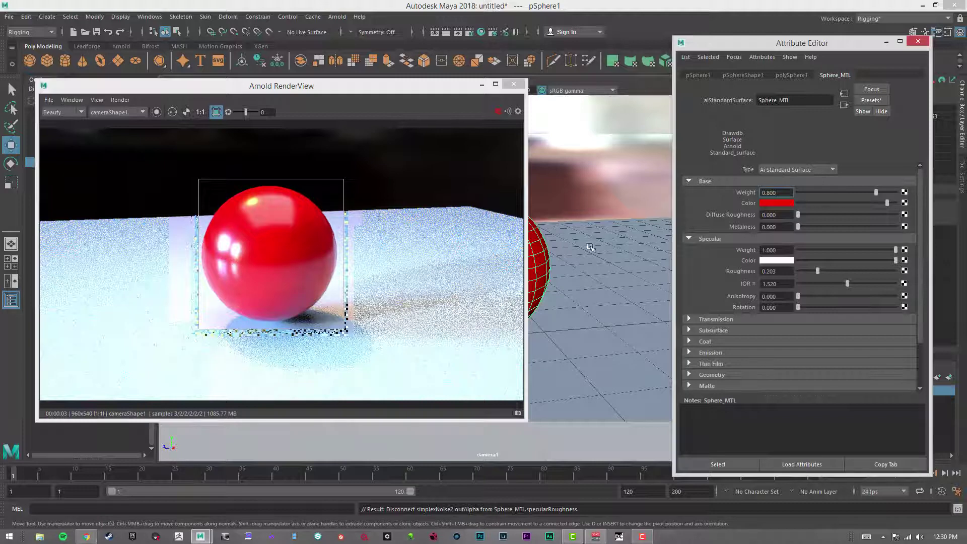
# Step: Enter a specular IOR of 1.33, then test higher IOR values around 2.0 and 1.5
pyautogui.click(783, 284)
pyautogui.write('13')
pyautogui.press('BackSpace')
pyautogui.write('.33')
pyautogui.press('Return')
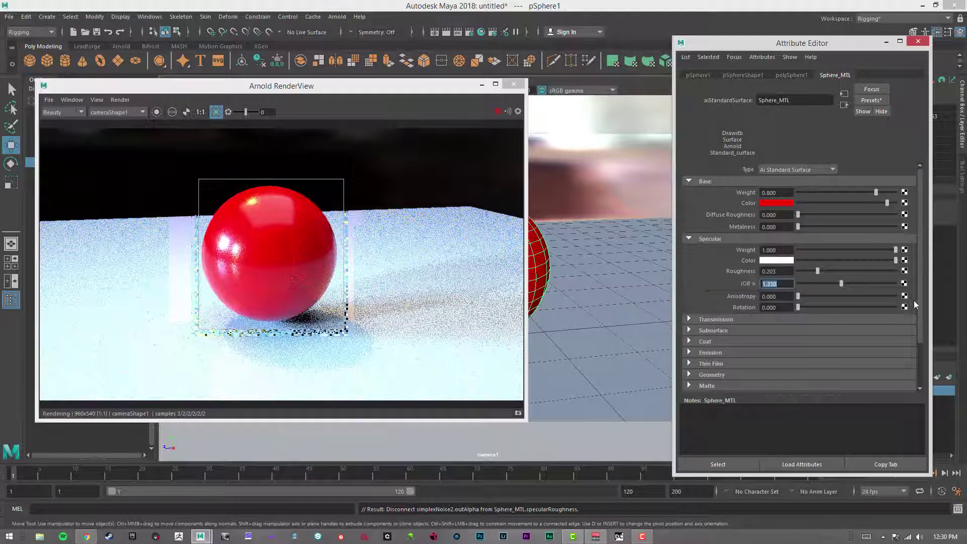
pyautogui.moveTo(841, 284); pyautogui.dragTo(942, 287)
pyautogui.moveTo(845, 277); pyautogui.dragTo(926, 303)
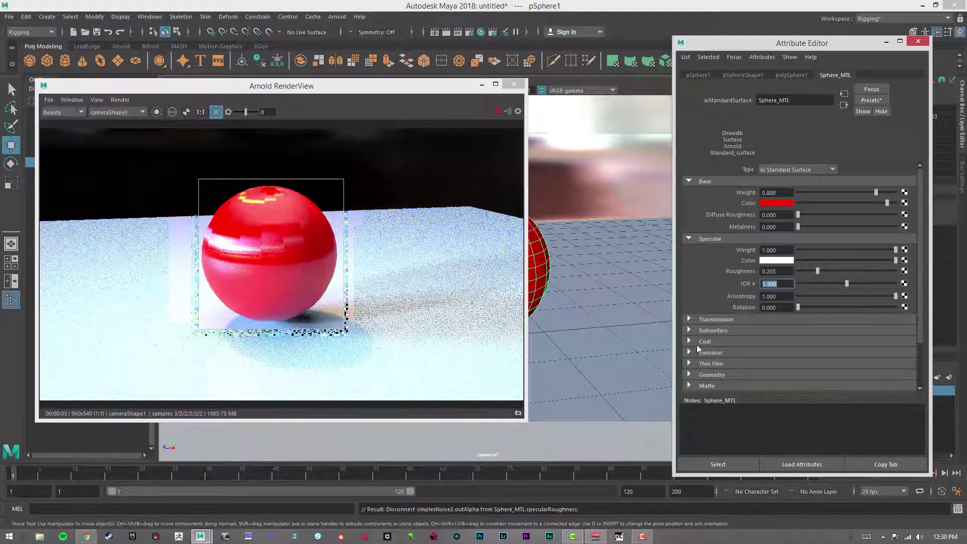
# Step: Experiment with specular anisotropy and rotation, settling on roughness 0.526 with both back at 0
pyautogui.moveTo(858, 295); pyautogui.dragTo(897, 296)
pyautogui.moveTo(822, 307)
pyautogui.mouseDown()
pyautogui.moveTo(861, 307)
pyautogui.moveTo(801, 304)
pyautogui.moveTo(825, 306)
pyautogui.mouseUp()
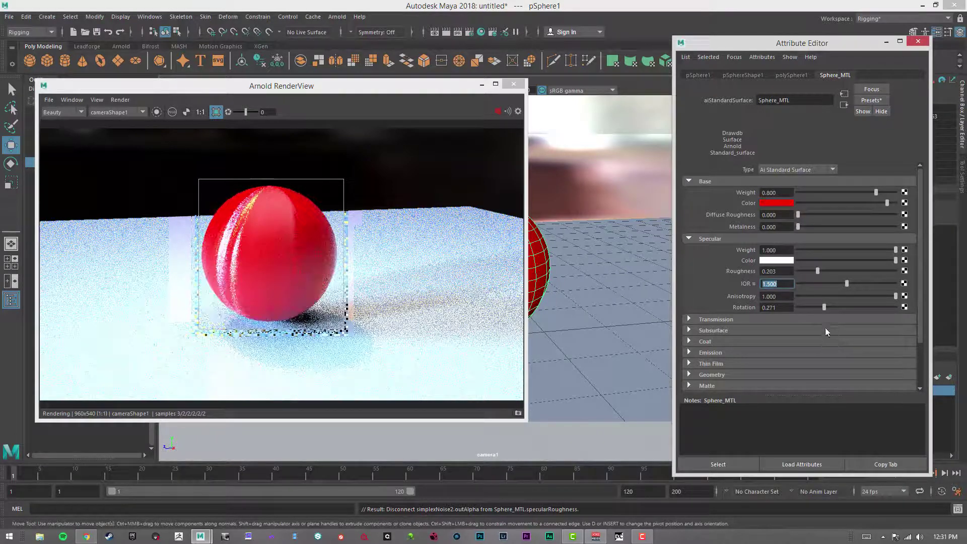
pyautogui.click(821, 307)
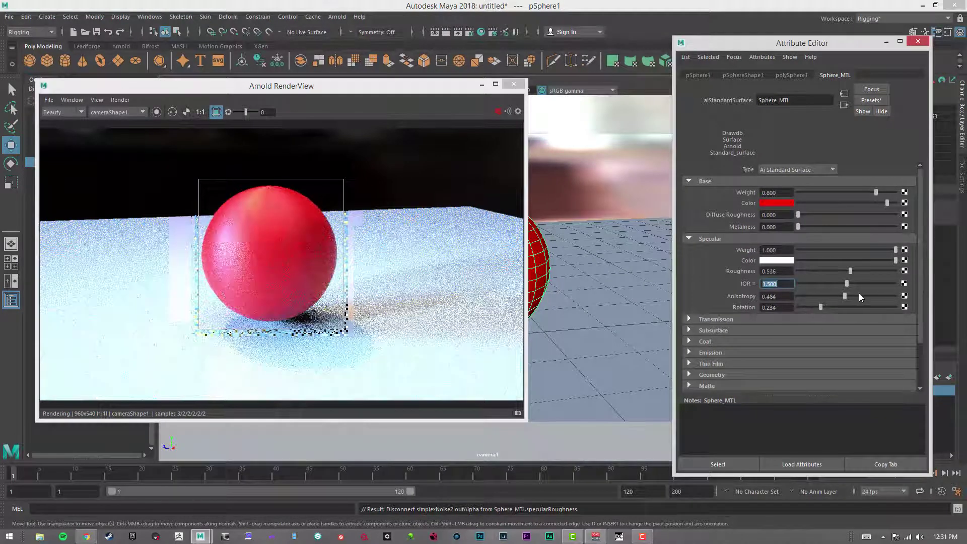
pyautogui.click(861, 296)
pyautogui.moveTo(820, 308); pyautogui.dragTo(873, 310)
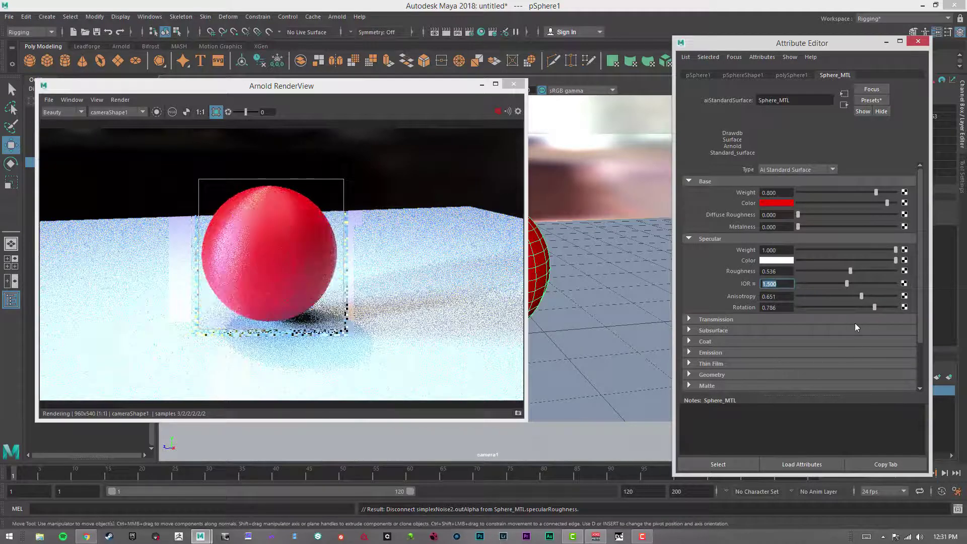
pyautogui.click(833, 308)
pyautogui.moveTo(833, 308); pyautogui.dragTo(792, 297)
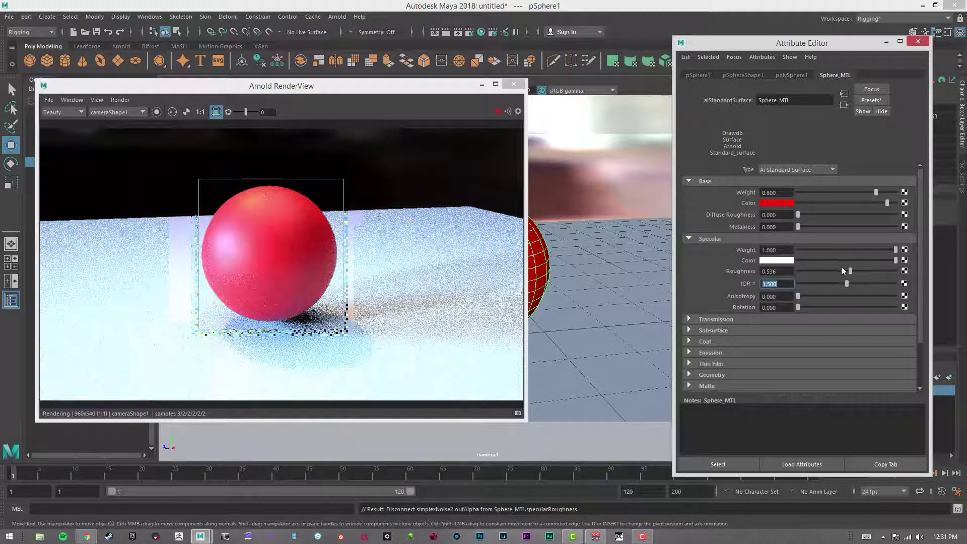
# Step: Set specular roughness to 0 and transmission weight to 1 for a glass look
pyautogui.moveTo(842, 271); pyautogui.dragTo(794, 272)
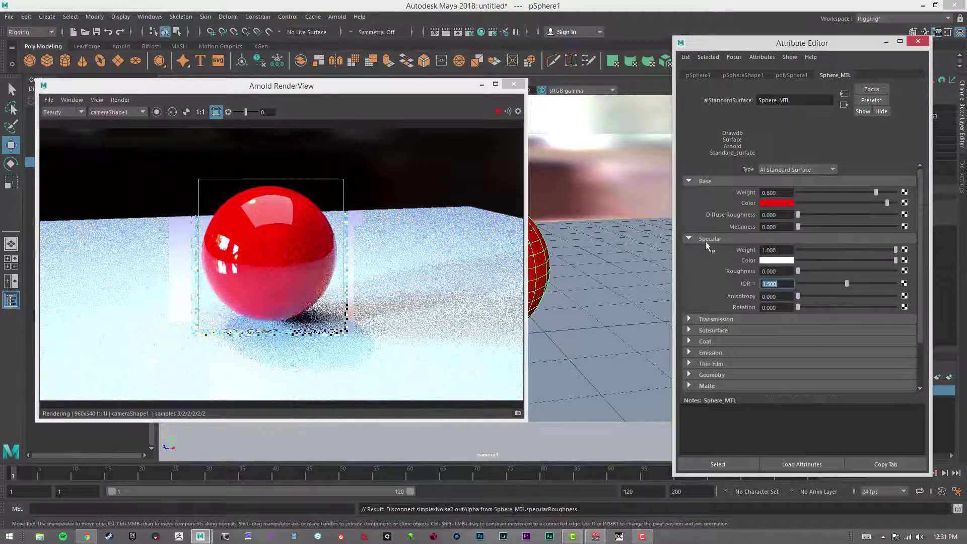
pyautogui.click(718, 318)
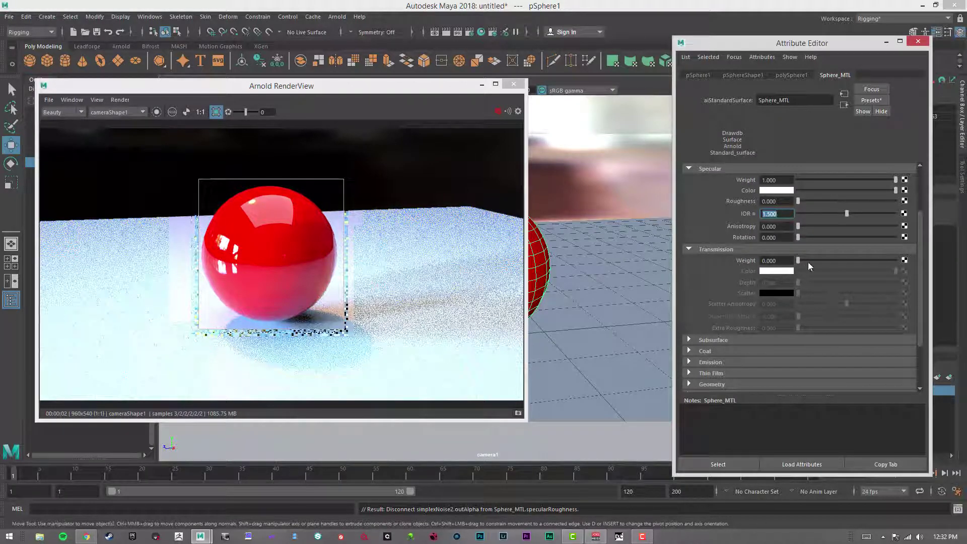
pyautogui.moveTo(807, 260); pyautogui.dragTo(941, 273)
# Step: Set the IOR to 1.330, then 2.500, keeping transmission weight at 1.000
pyautogui.scroll(1, 800, 277)
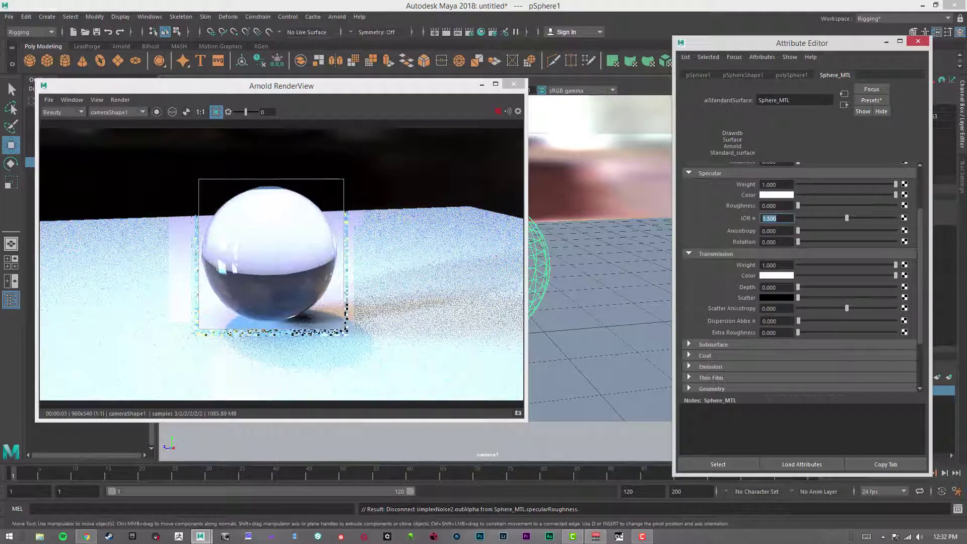
pyautogui.click(776, 219)
pyautogui.write('1.330')
pyautogui.press('Return')
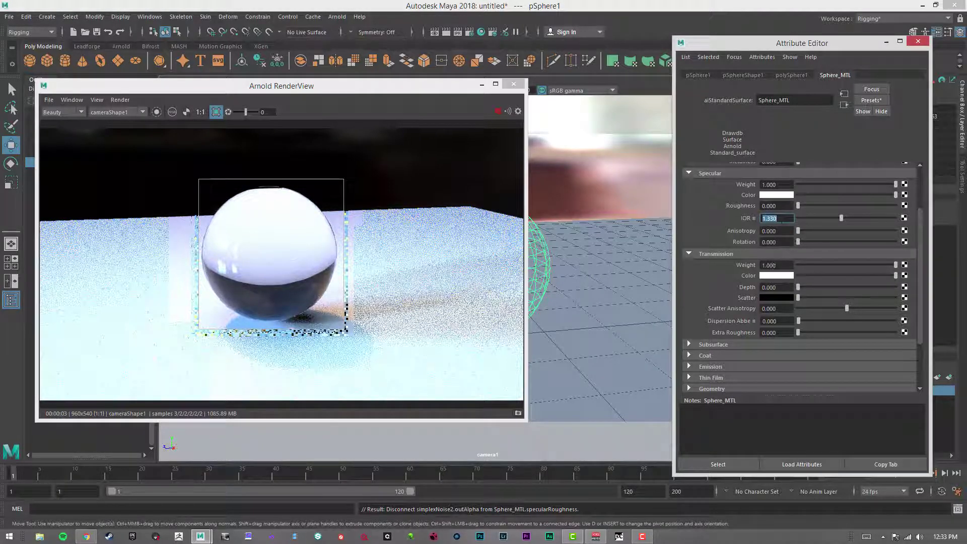
pyautogui.press('Return')
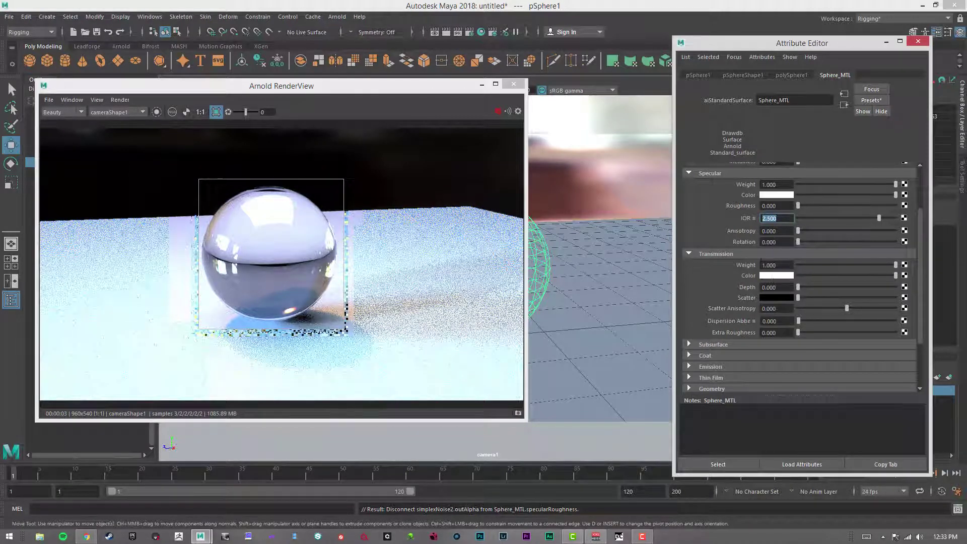
pyautogui.moveTo(826, 266); pyautogui.dragTo(906, 264)
# Step: Map a Checker texture to transmission weight, then break it and restore weight to 1.000
pyautogui.click(906, 265)
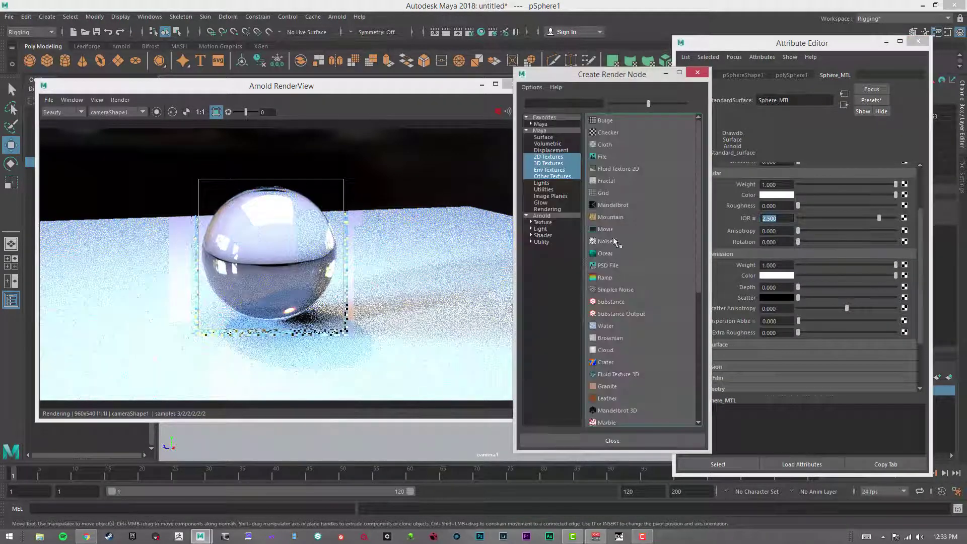
pyautogui.click(609, 132)
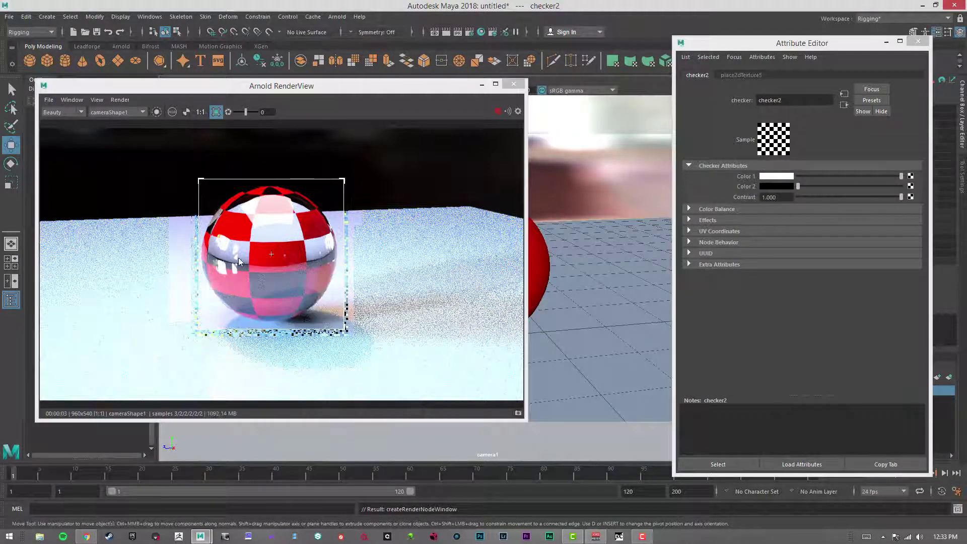
pyautogui.click(544, 260)
pyautogui.rightClick(748, 265)
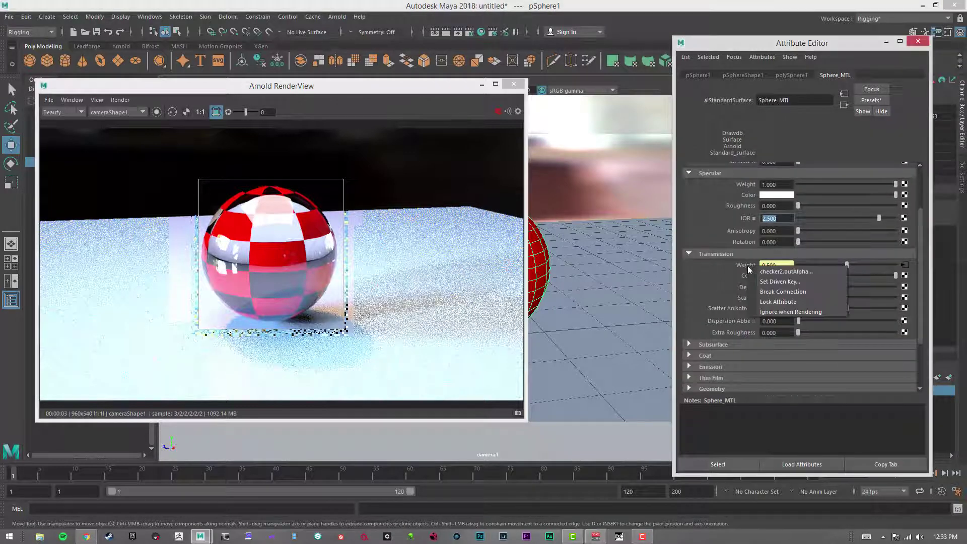
pyautogui.click(787, 288)
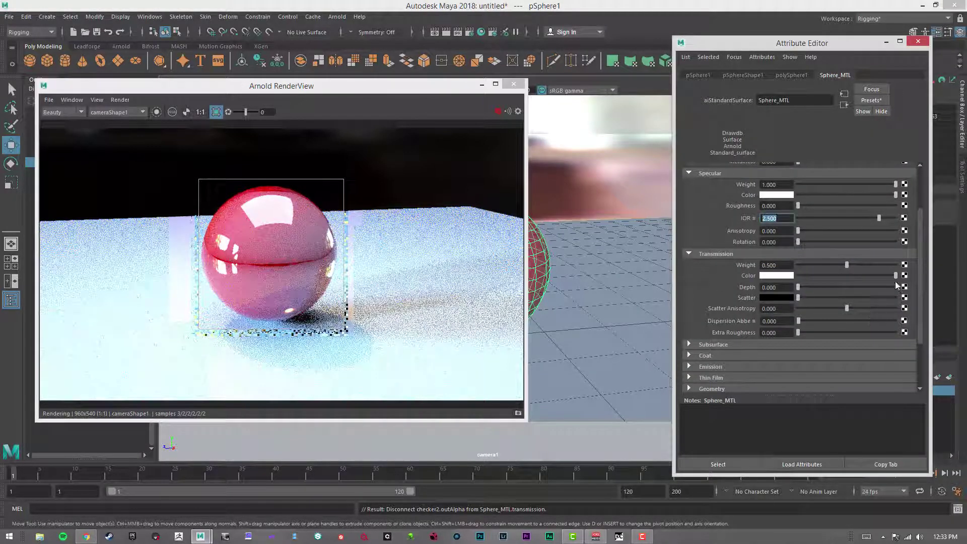
pyautogui.click(893, 265)
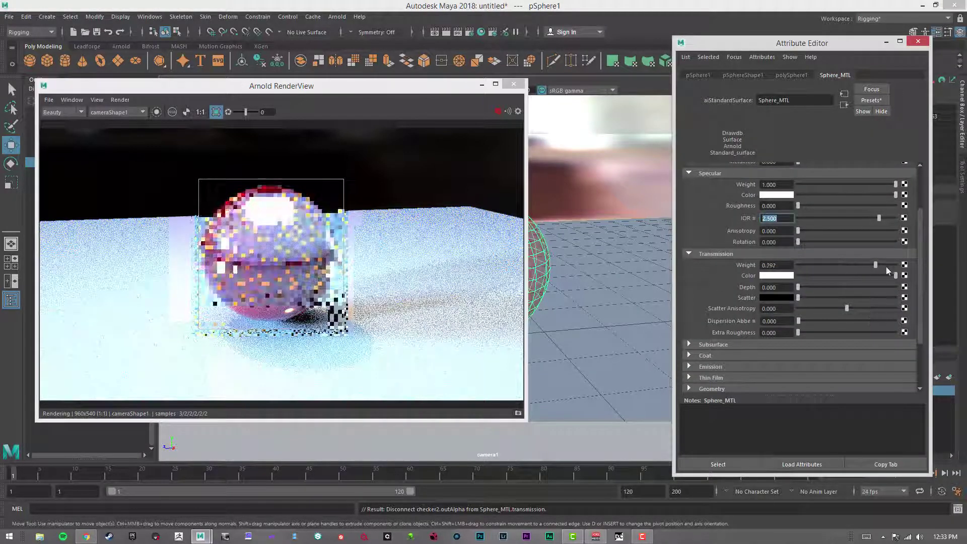
# Step: Give the transmission colour a pale blue hue in the colour picker
pyautogui.click(789, 277)
pyautogui.click(789, 301)
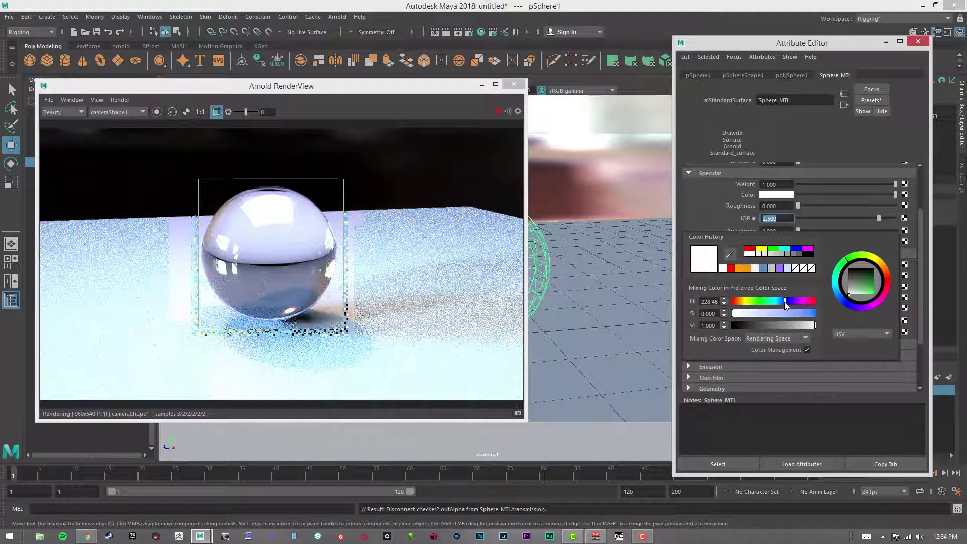
pyautogui.moveTo(797, 314); pyautogui.dragTo(775, 312)
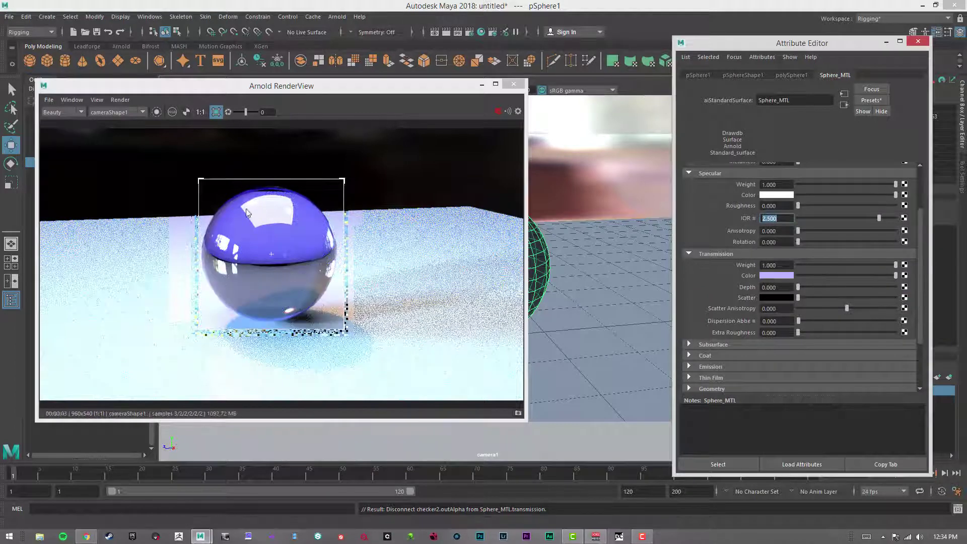
pyautogui.click(813, 290)
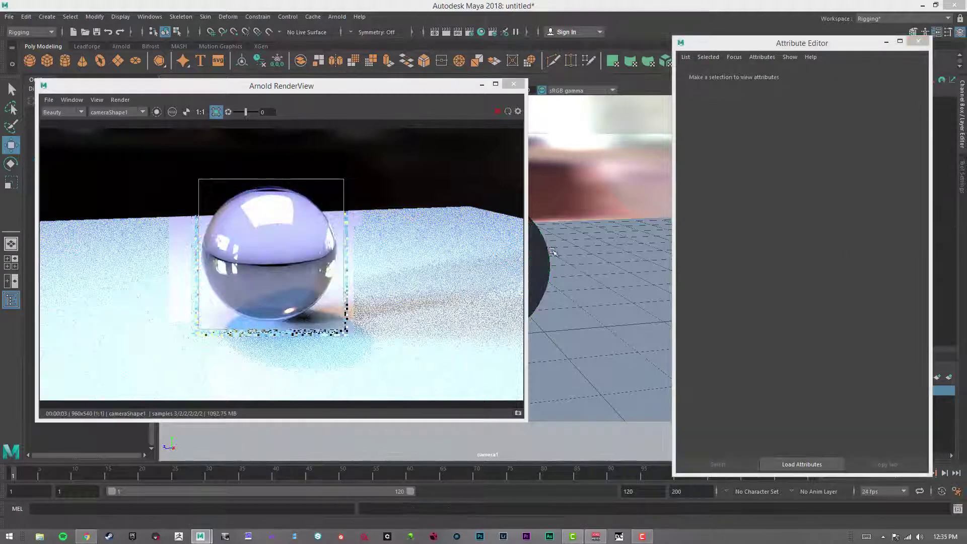
# Step: Reselect the sphere and bring up its Sphere_MTL material attributes
pyautogui.click(351, 233)
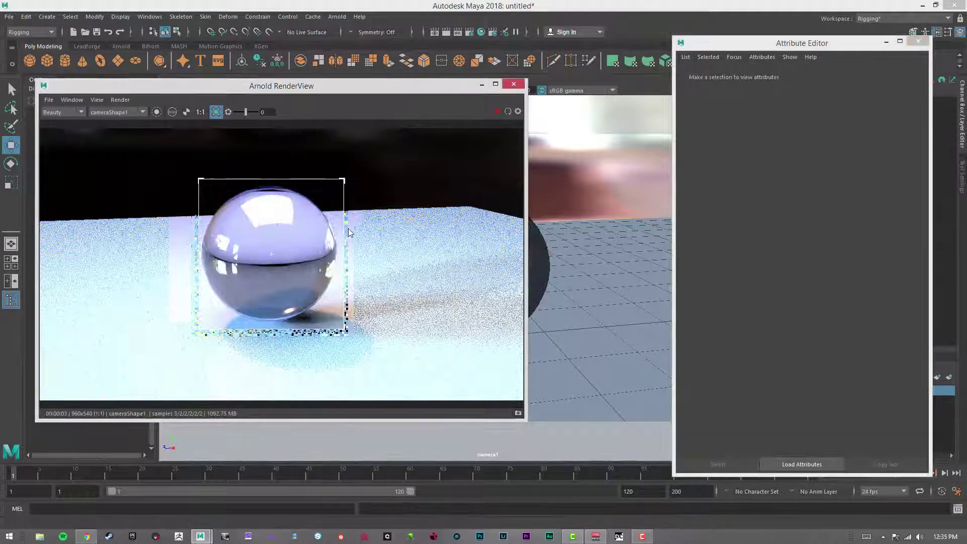
pyautogui.click(362, 237)
pyautogui.click(570, 188)
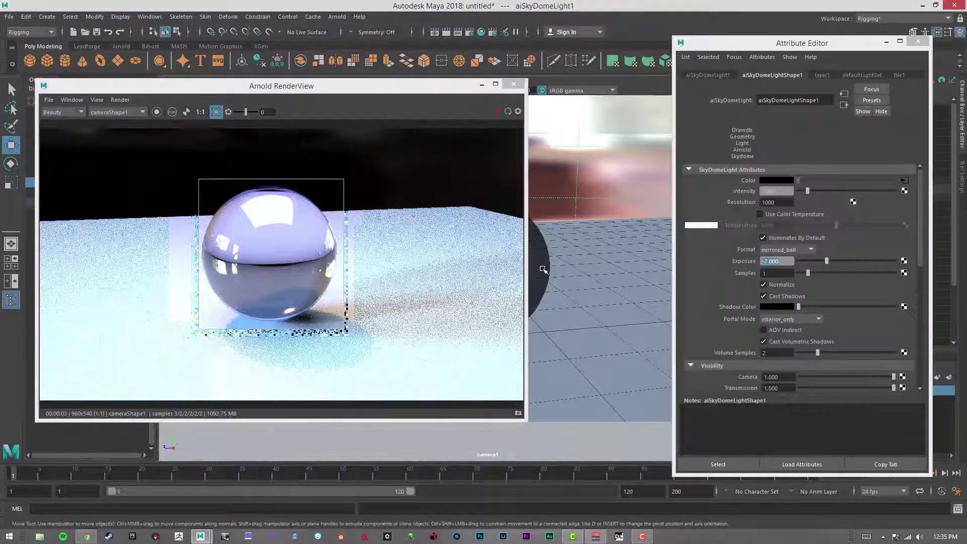
pyautogui.click(542, 264)
pyautogui.click(836, 75)
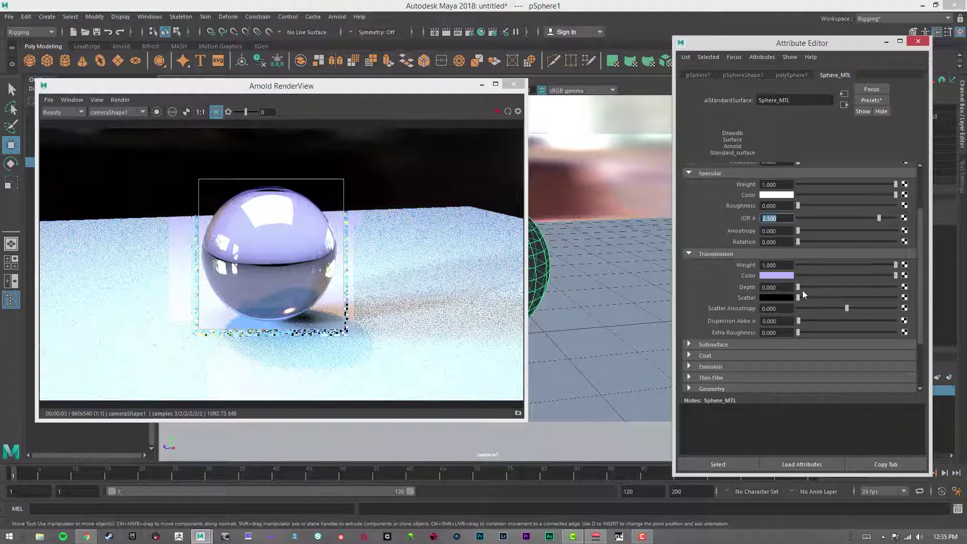
# Step: Max out transmission depth and test dispersion Abbe and scatter, ending at scatter anisotropy -1.000
pyautogui.moveTo(800, 288); pyautogui.dragTo(907, 299)
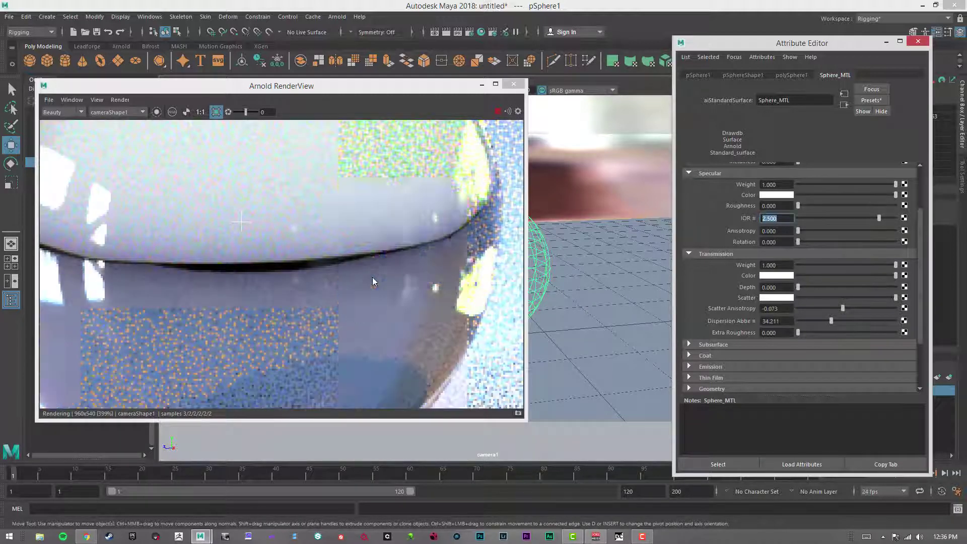
pyautogui.scroll(-1, 374, 278)
pyautogui.scroll(3, 454, 242)
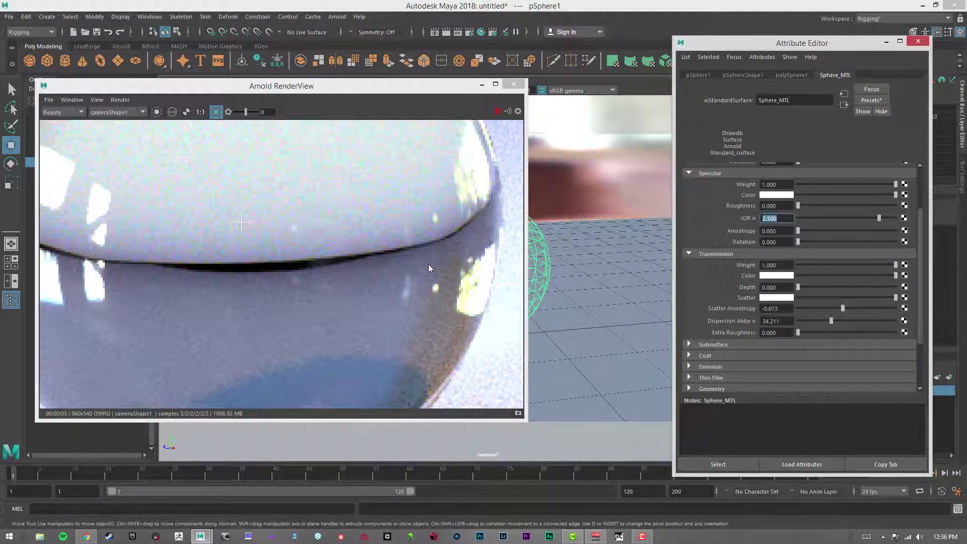
pyautogui.scroll(-1, 428, 264)
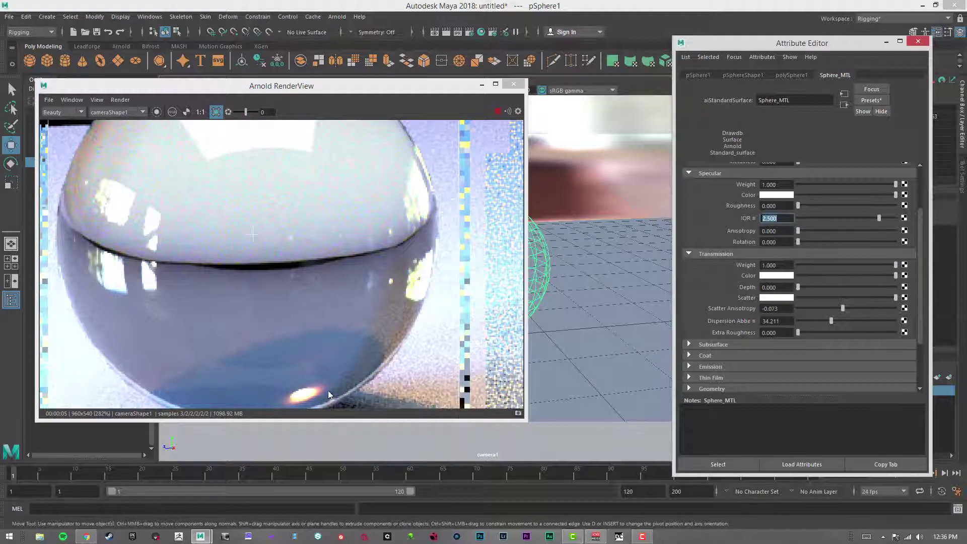
pyautogui.moveTo(848, 324); pyautogui.dragTo(876, 325)
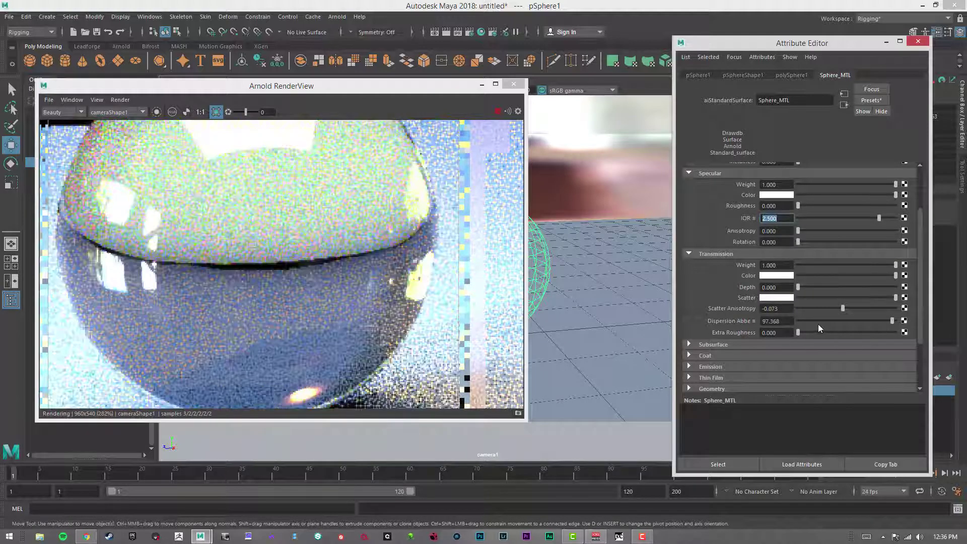
pyautogui.scroll(-1, 319, 313)
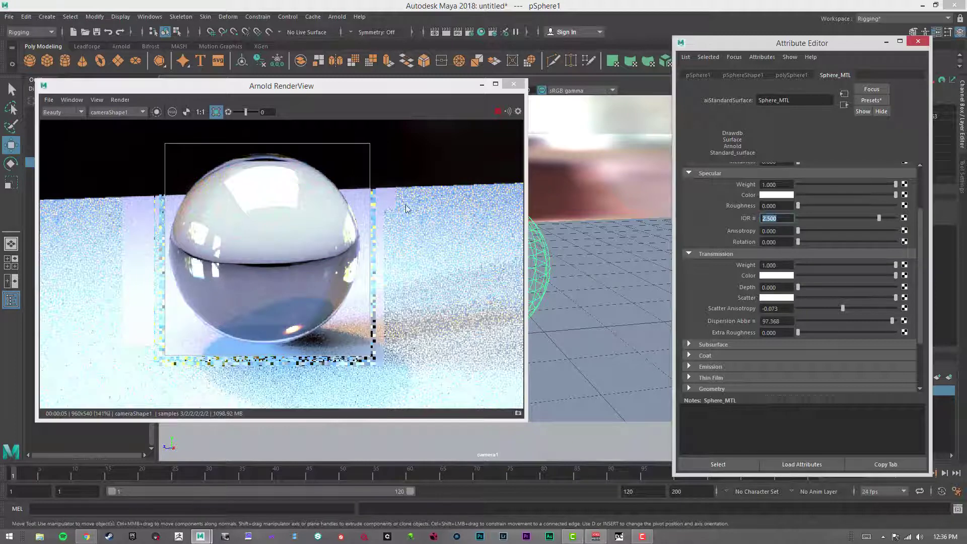
pyautogui.scroll(1, 428, 233)
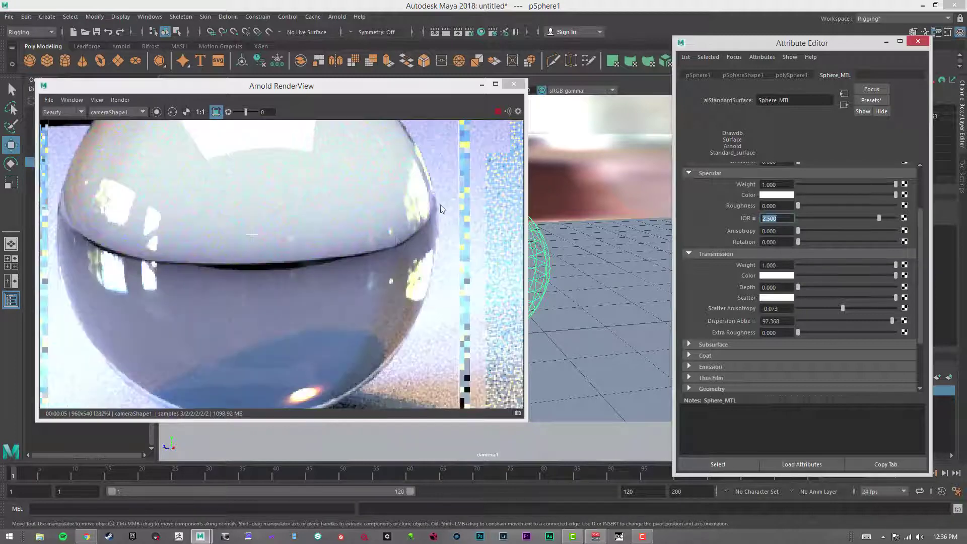
pyautogui.scroll(-1, 406, 235)
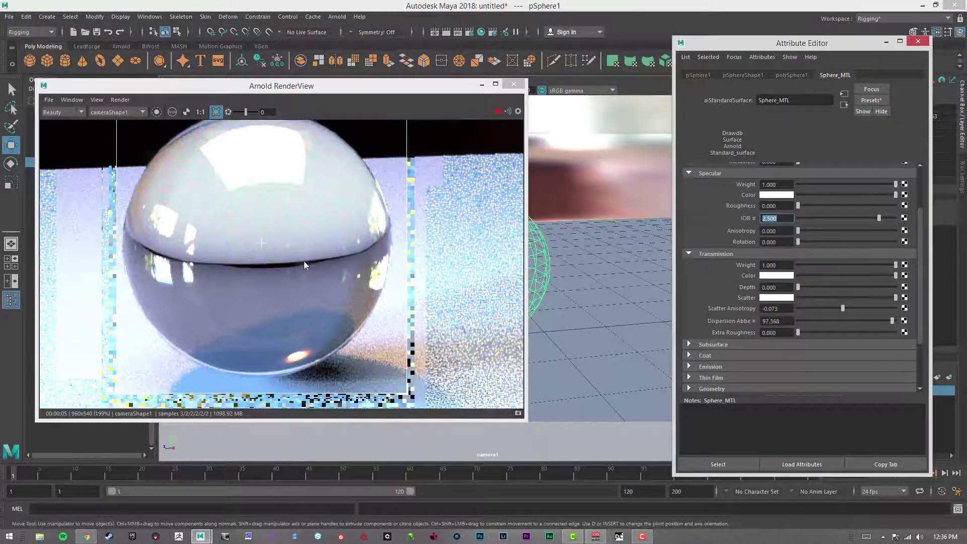
pyautogui.scroll(-1, 295, 262)
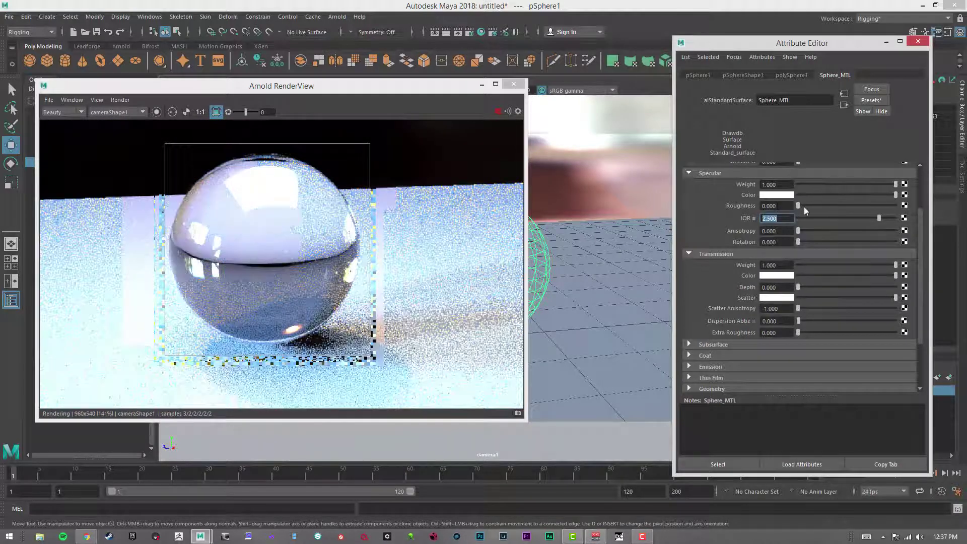
# Step: Try specular roughness 0.219 and transmission roughness 0.401, then drop transmission weight to 0
pyautogui.moveTo(808, 203); pyautogui.dragTo(820, 201)
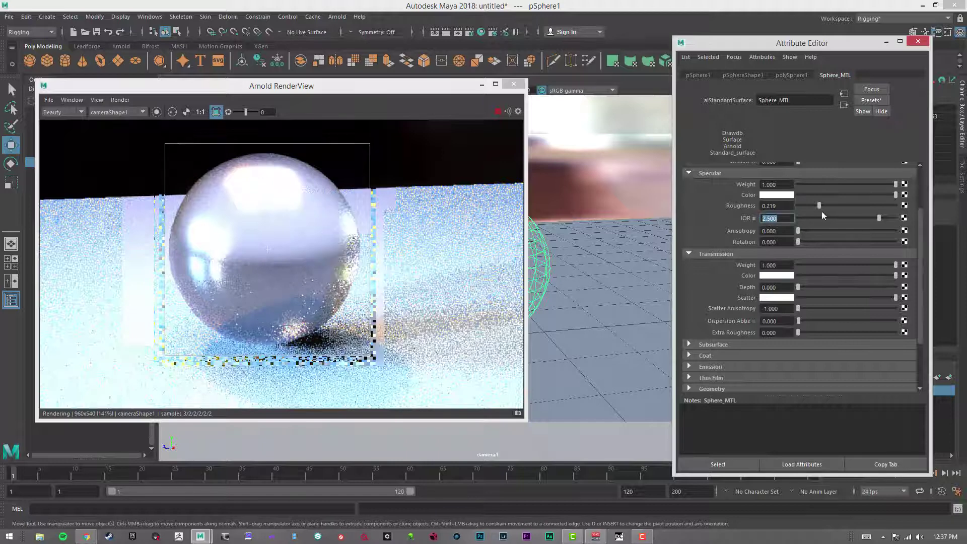
pyautogui.click(805, 204)
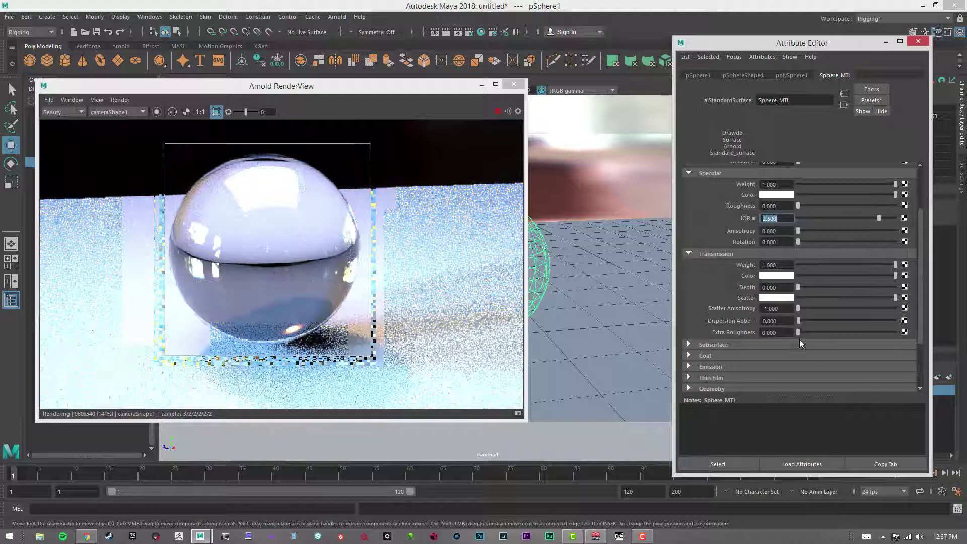
pyautogui.moveTo(802, 337); pyautogui.dragTo(835, 326)
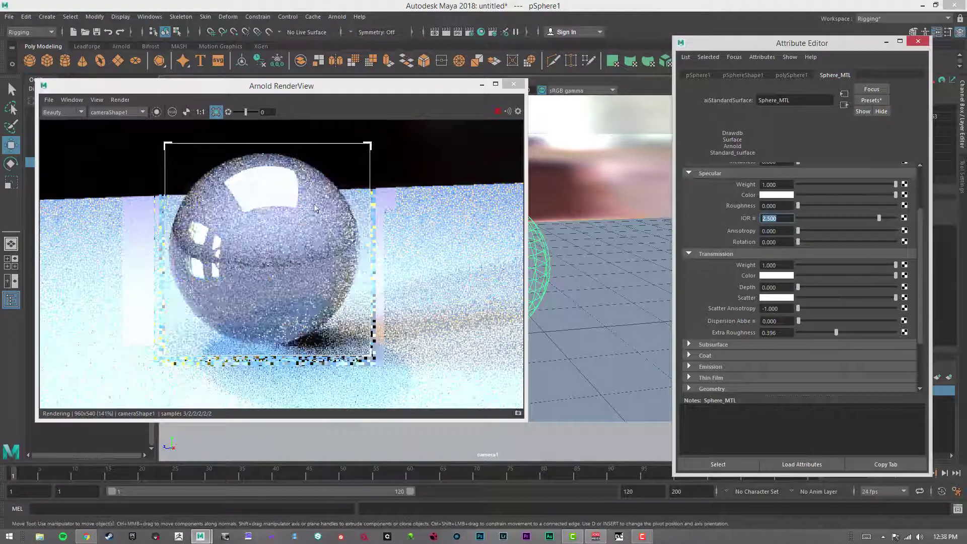
pyautogui.moveTo(814, 265); pyautogui.dragTo(738, 318)
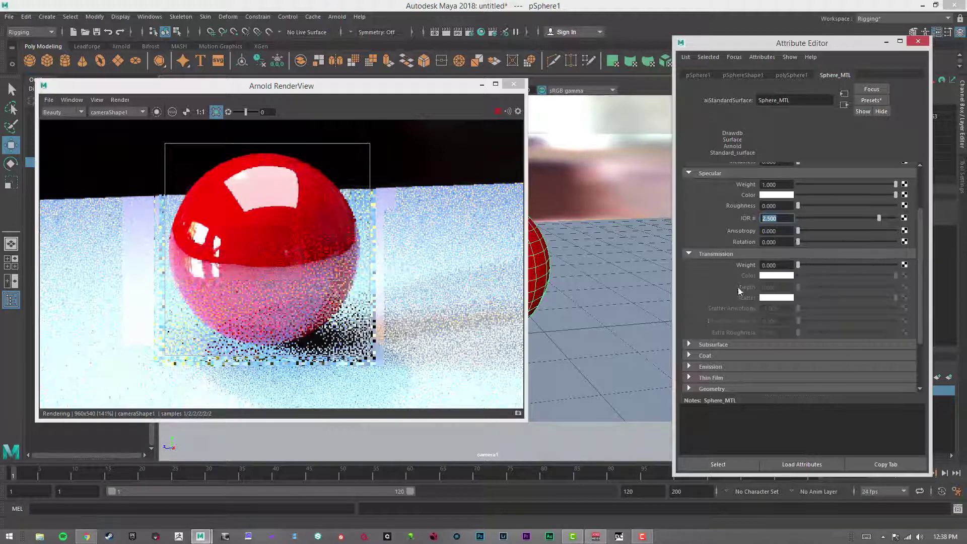
# Step: Test full subsurface weight with a red subsurface colour, varying its brightness
pyautogui.scroll(-3, 712, 345)
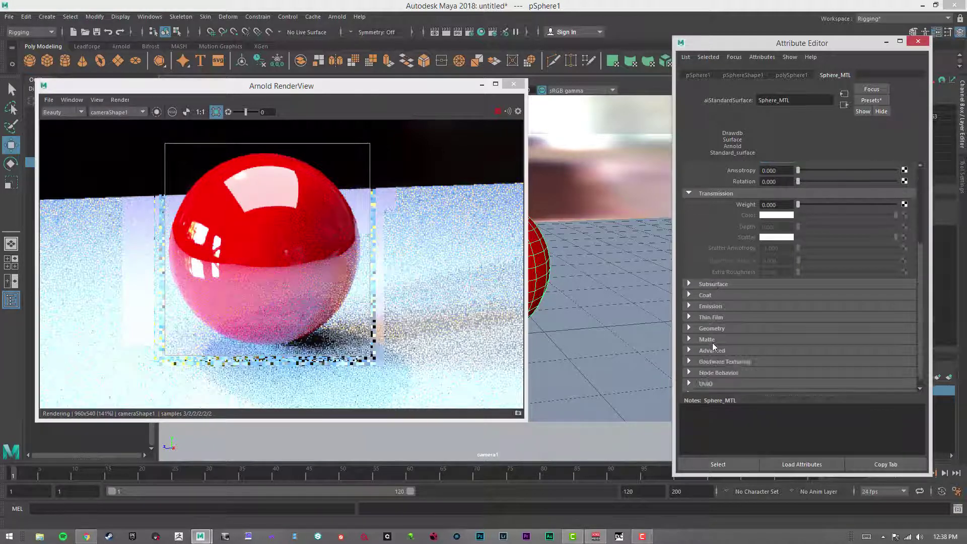
pyautogui.click(709, 274)
pyautogui.moveTo(806, 286); pyautogui.dragTo(902, 288)
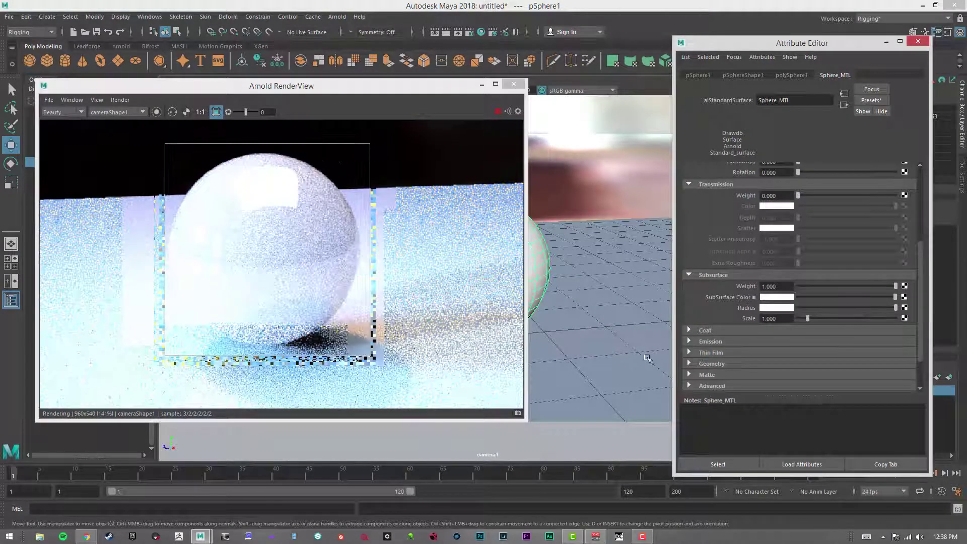
pyautogui.click(781, 298)
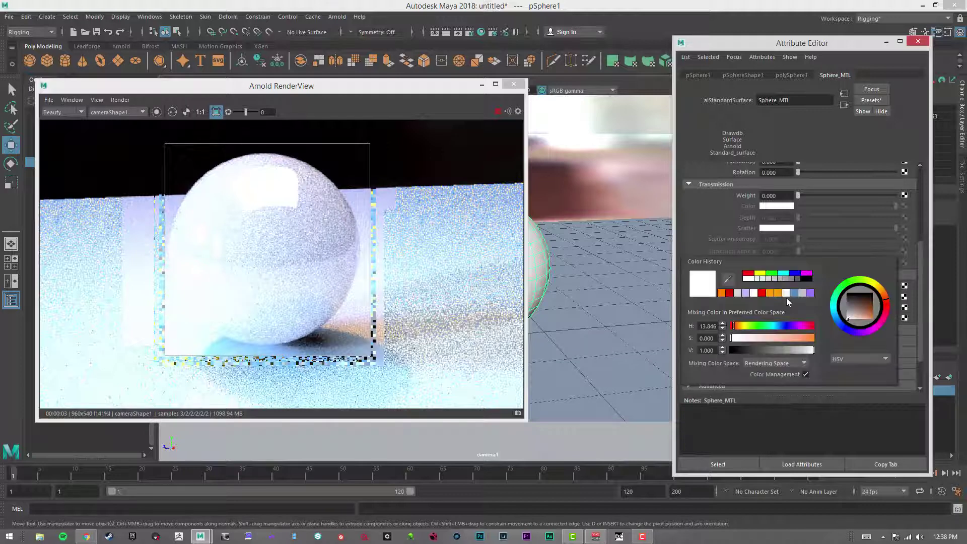
pyautogui.moveTo(793, 325)
pyautogui.mouseDown()
pyautogui.moveTo(835, 340)
pyautogui.moveTo(749, 349)
pyautogui.moveTo(785, 350)
pyautogui.mouseUp()
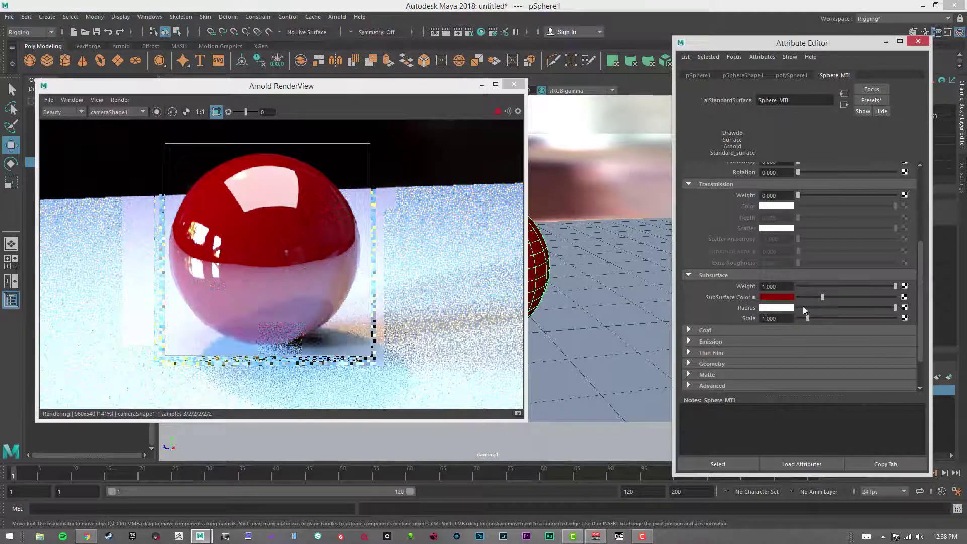
pyautogui.moveTo(824, 298); pyautogui.dragTo(907, 306)
pyautogui.moveTo(920, 281); pyautogui.dragTo(920, 305)
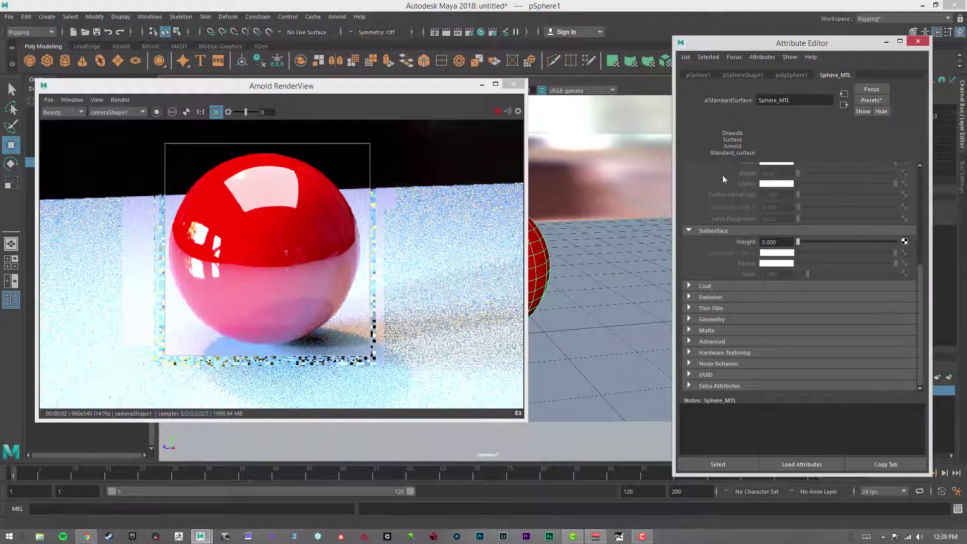
# Step: Raise coat weight to full with a saturated blue coat colour
pyautogui.click(713, 286)
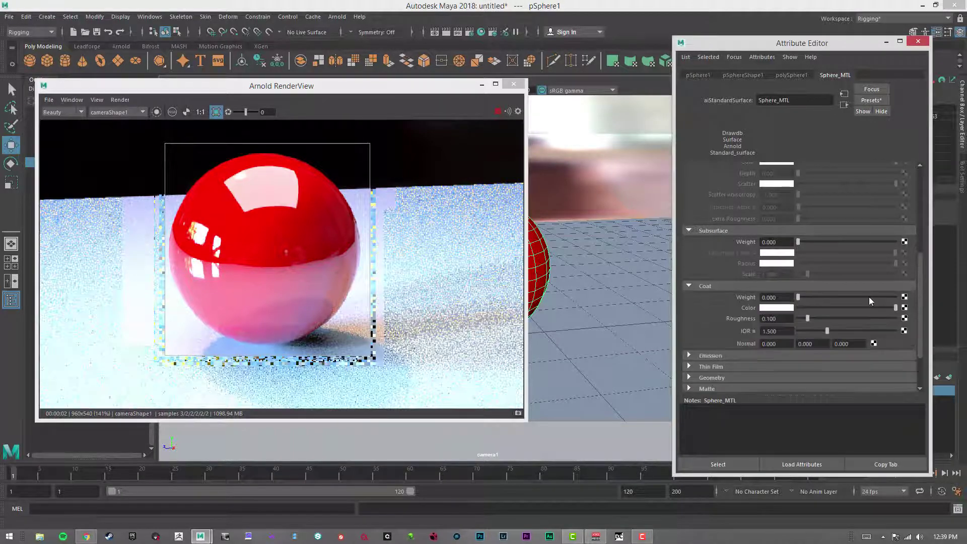
pyautogui.moveTo(806, 296); pyautogui.dragTo(902, 297)
pyautogui.click(779, 308)
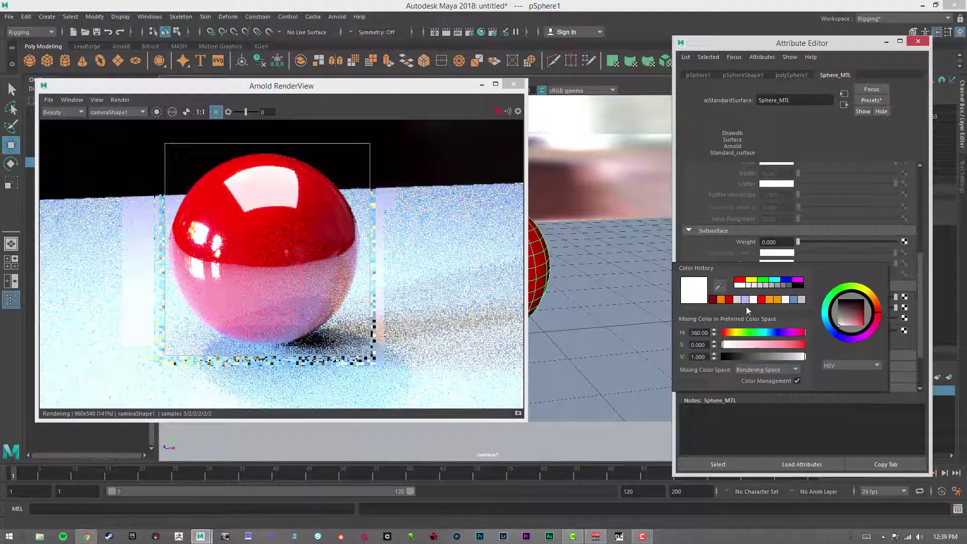
pyautogui.click(777, 332)
pyautogui.click(775, 344)
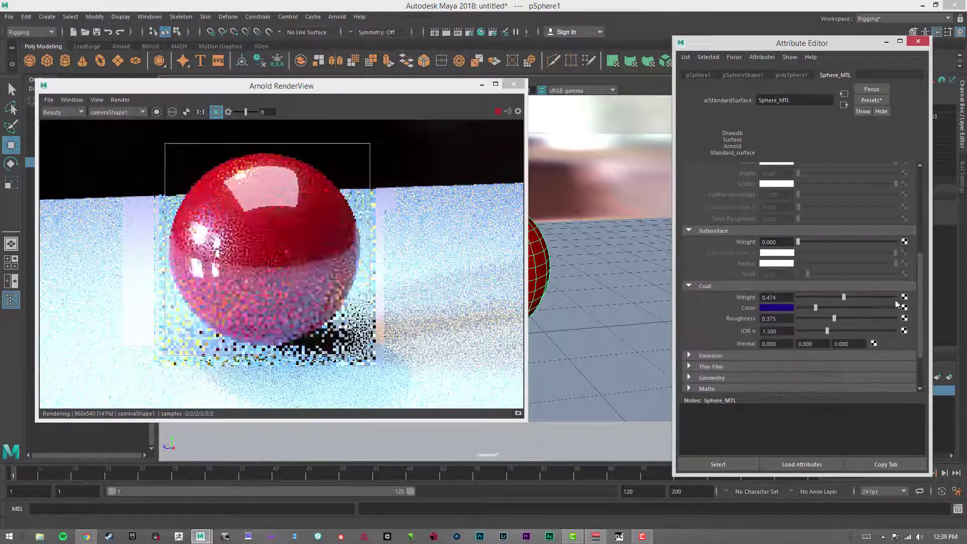
pyautogui.moveTo(896, 304); pyautogui.dragTo(904, 298)
# Step: Map a Noise texture to coat weight, then break that connection
pyautogui.click(905, 297)
pyautogui.click(609, 241)
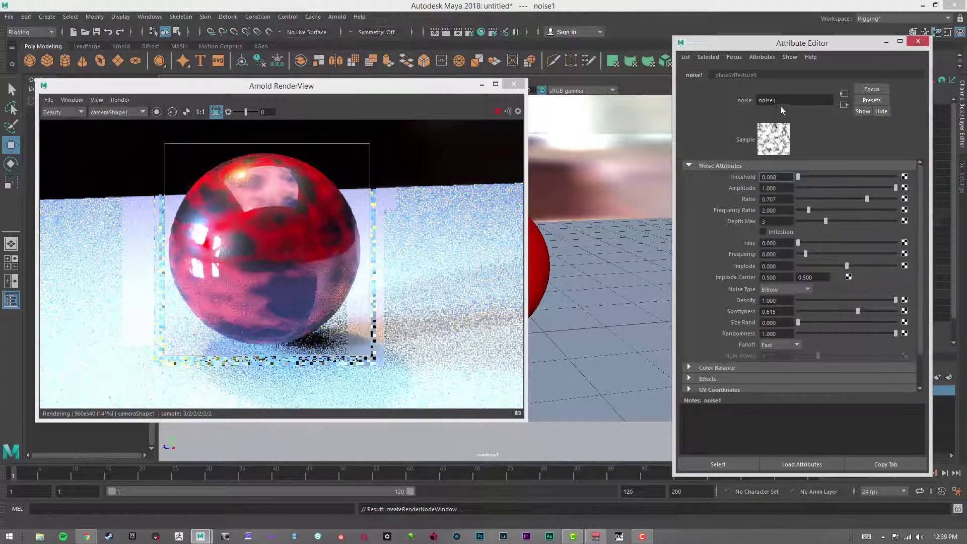
pyautogui.click(538, 262)
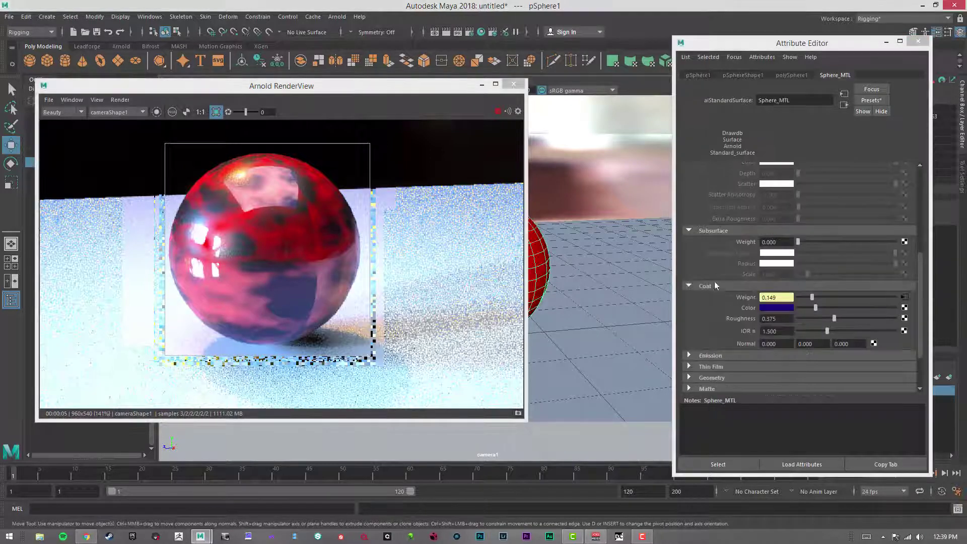
pyautogui.rightClick(745, 298)
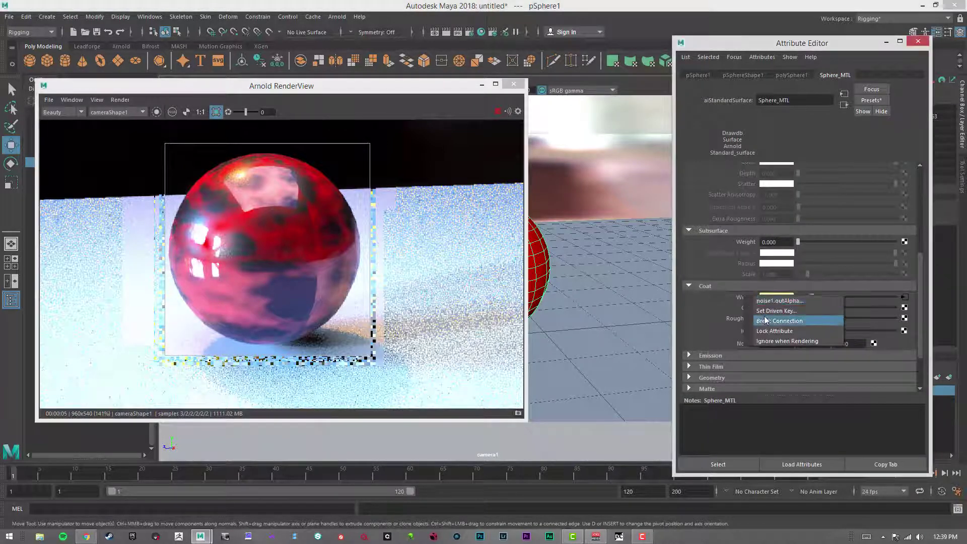
pyautogui.click(814, 298)
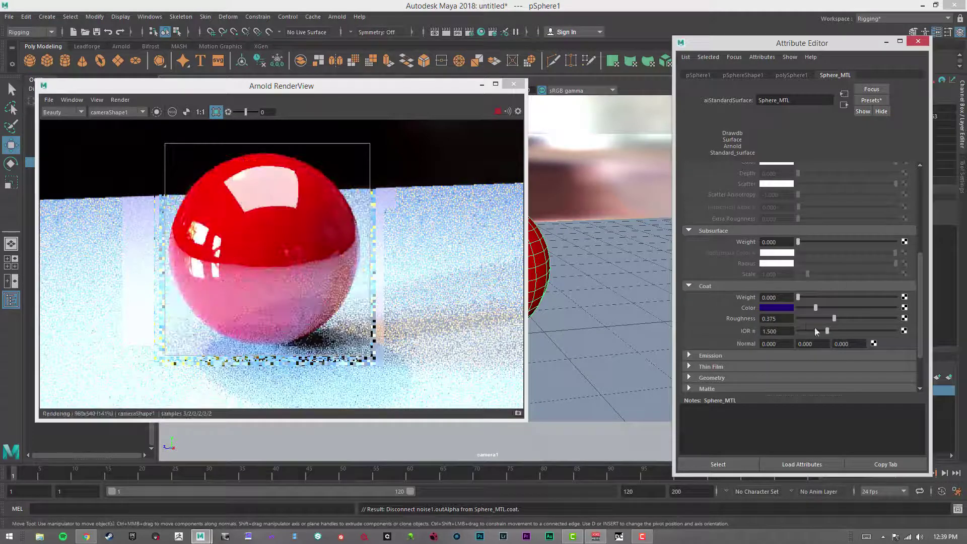
# Step: Set emission weight to 1.000 with a saturated green emission colour
pyautogui.click(703, 286)
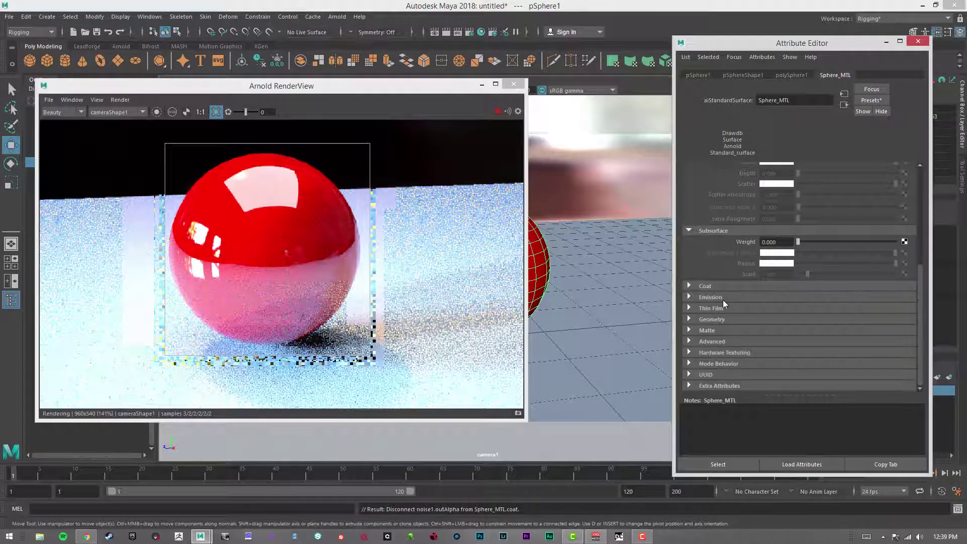
pyautogui.click(724, 298)
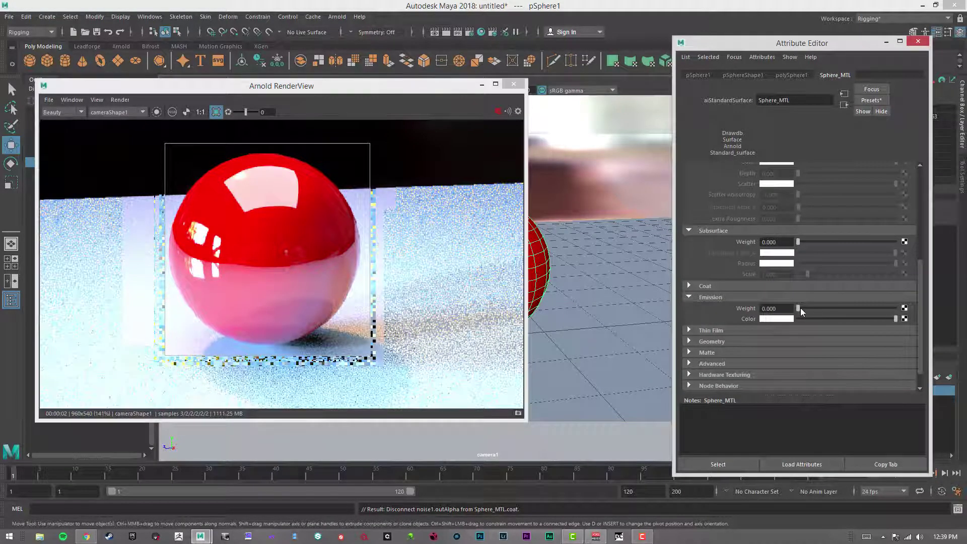
pyautogui.moveTo(798, 309); pyautogui.dragTo(896, 308)
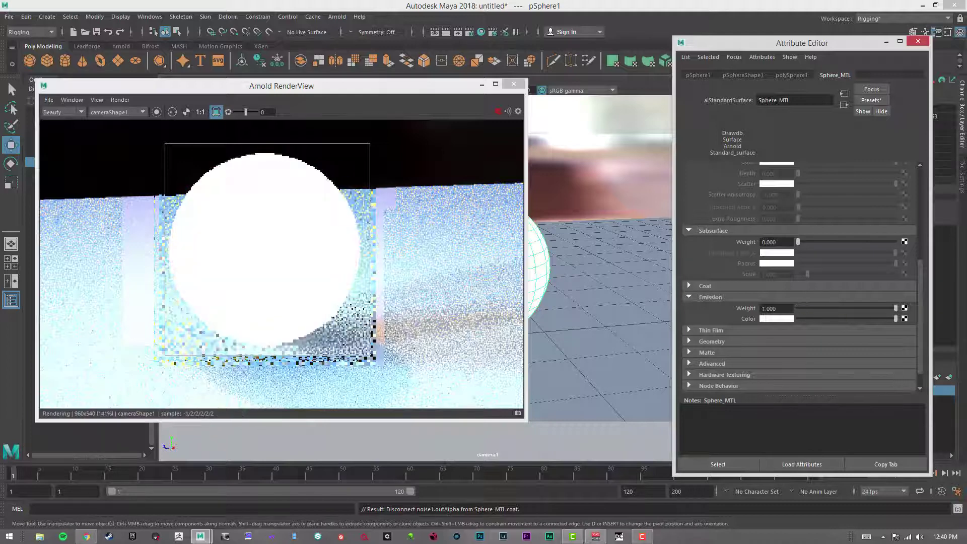
pyautogui.click(786, 320)
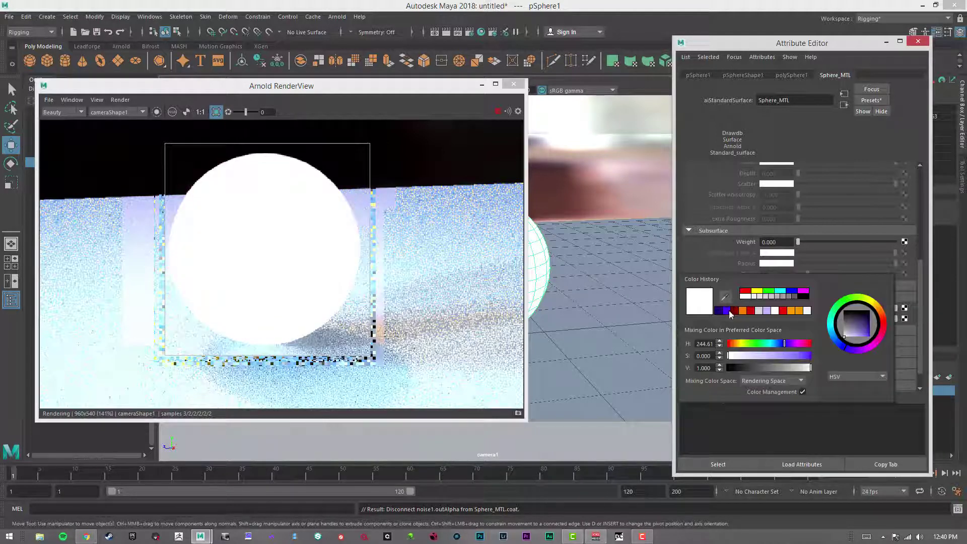
pyautogui.click(755, 344)
pyautogui.moveTo(754, 356); pyautogui.dragTo(814, 357)
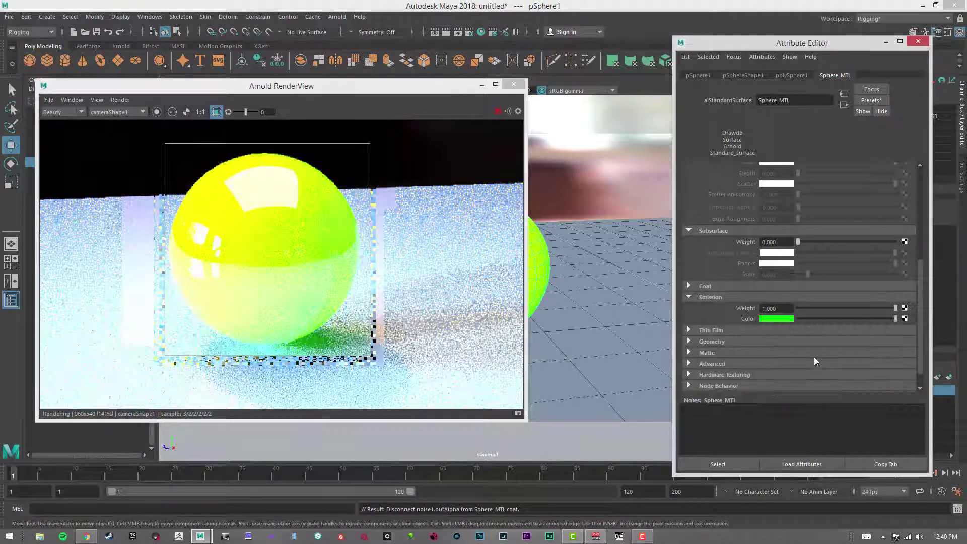
# Step: Compare emission off and on while enlarging the render region over the sphere
pyautogui.moveTo(817, 306); pyautogui.dragTo(679, 318)
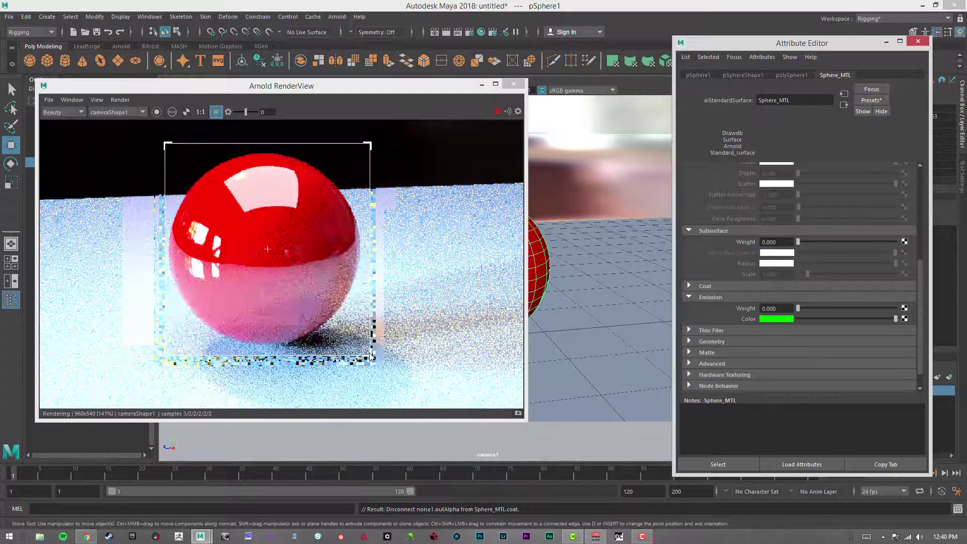
pyautogui.moveTo(371, 355); pyautogui.dragTo(484, 408)
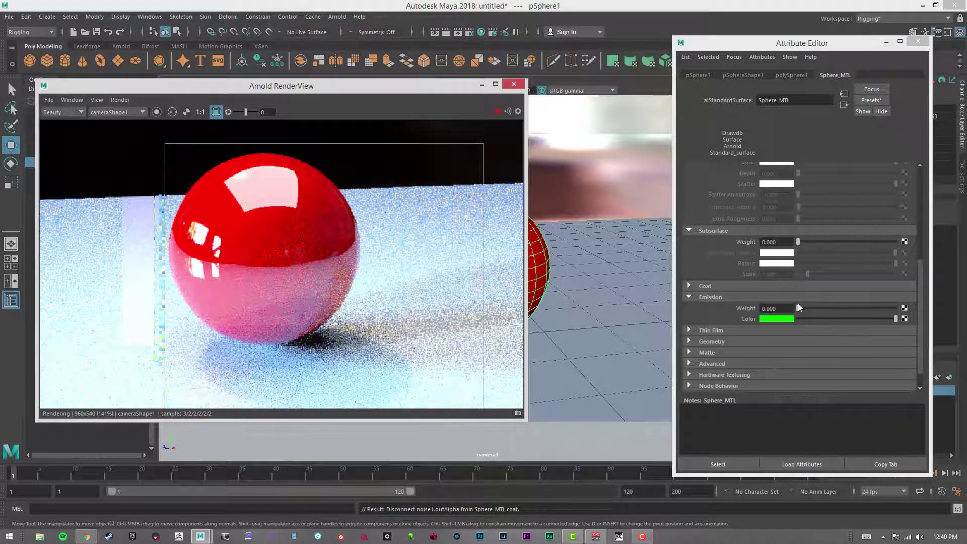
pyautogui.moveTo(798, 307); pyautogui.dragTo(899, 307)
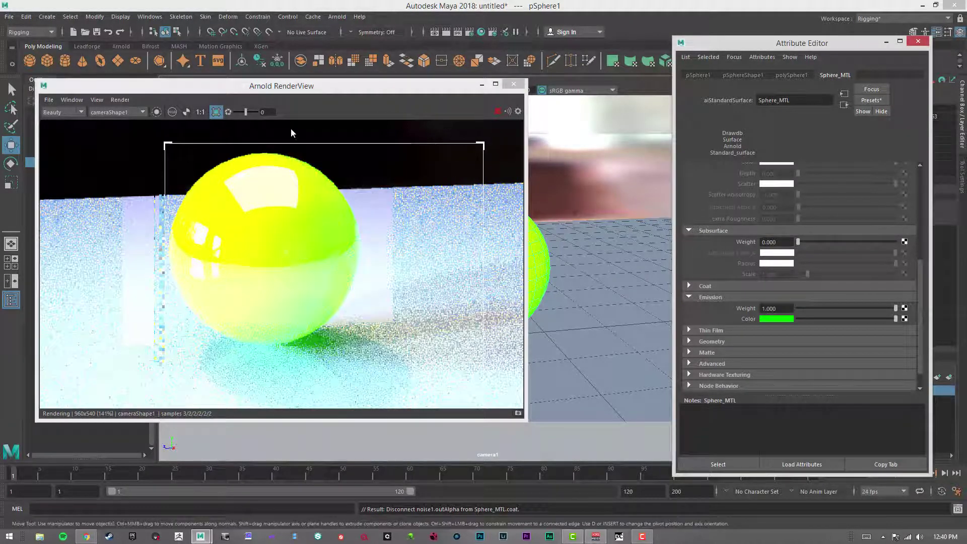
# Step: Disable the area light and sky dome light in Arnold's Light Manager
pyautogui.click(337, 17)
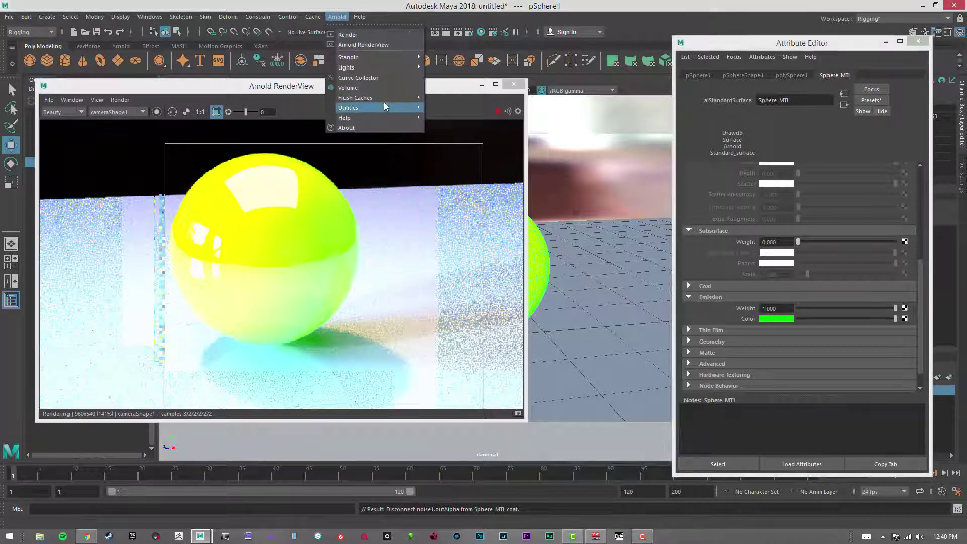
pyautogui.moveTo(384, 106)
pyautogui.click(454, 156)
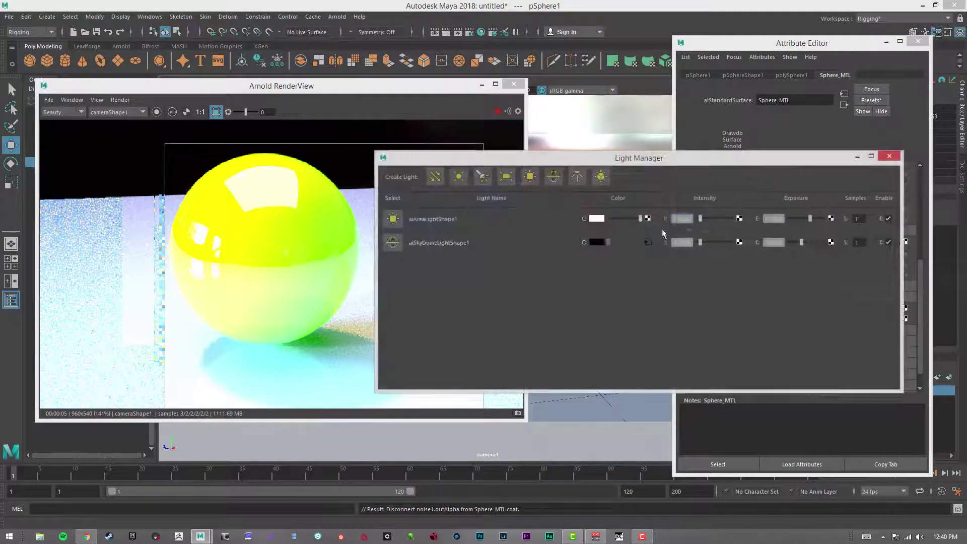
pyautogui.click(889, 218)
pyautogui.click(888, 242)
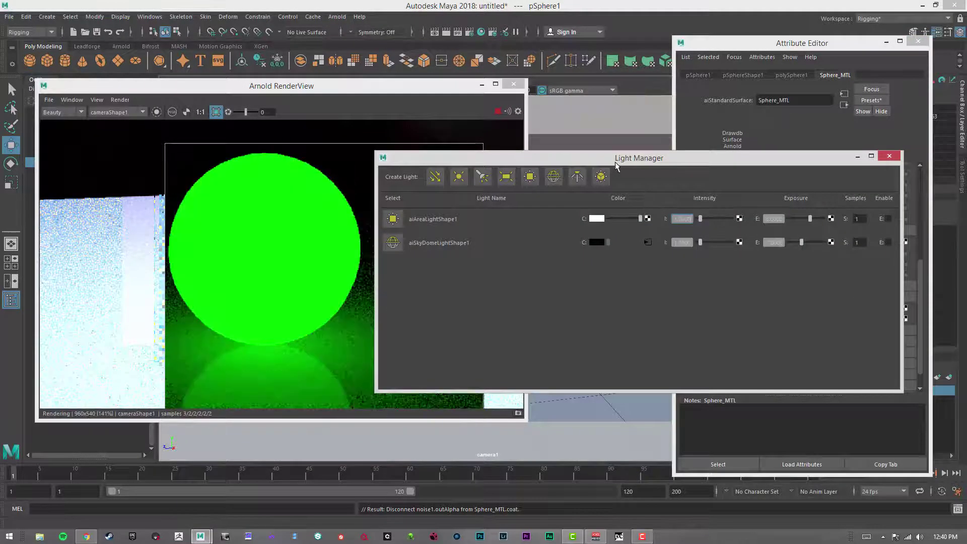
pyautogui.moveTo(615, 161); pyautogui.dragTo(966, 217)
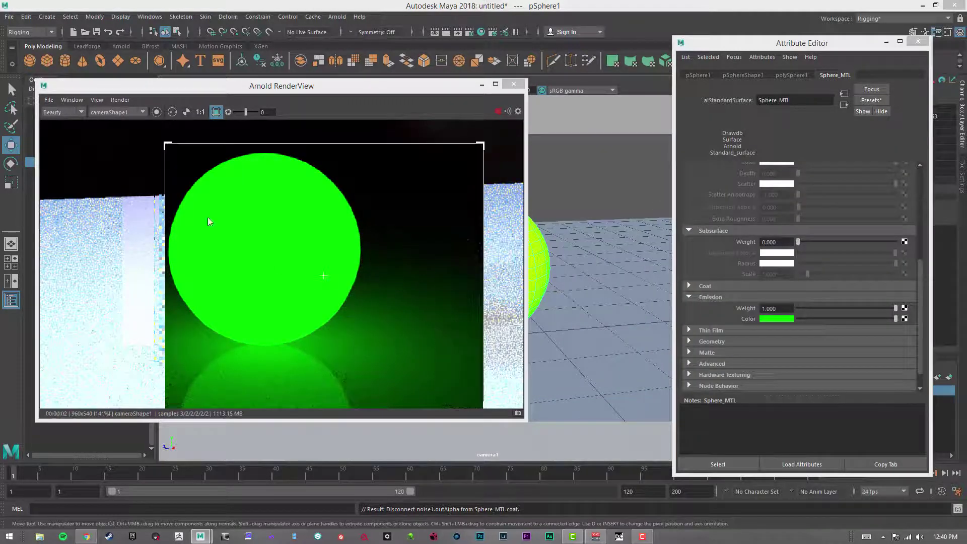
# Step: Expand the render region to the full frame and change the emission colour to light blue
pyautogui.moveTo(166, 144); pyautogui.dragTo(66, 120)
pyautogui.moveTo(818, 320); pyautogui.dragTo(808, 319)
pyautogui.click(782, 319)
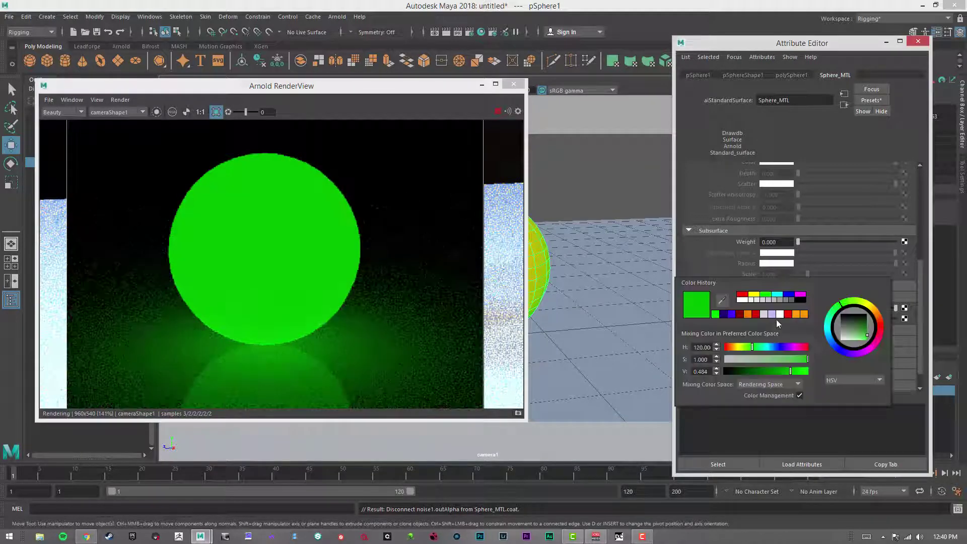
pyautogui.click(779, 347)
pyautogui.moveTo(778, 346); pyautogui.dragTo(775, 347)
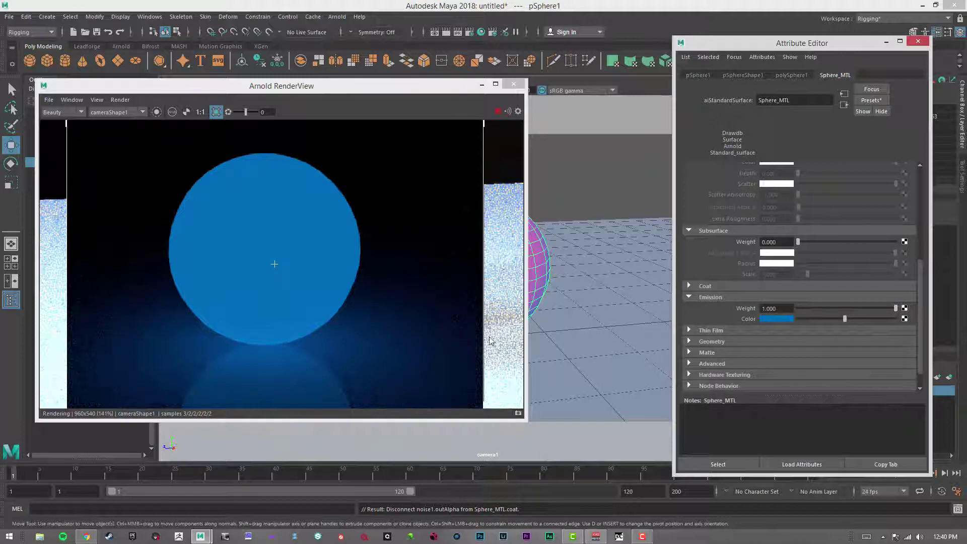
# Step: Connect a Checker texture to Sphere_MTL's emission colour and open its settings
pyautogui.click(906, 319)
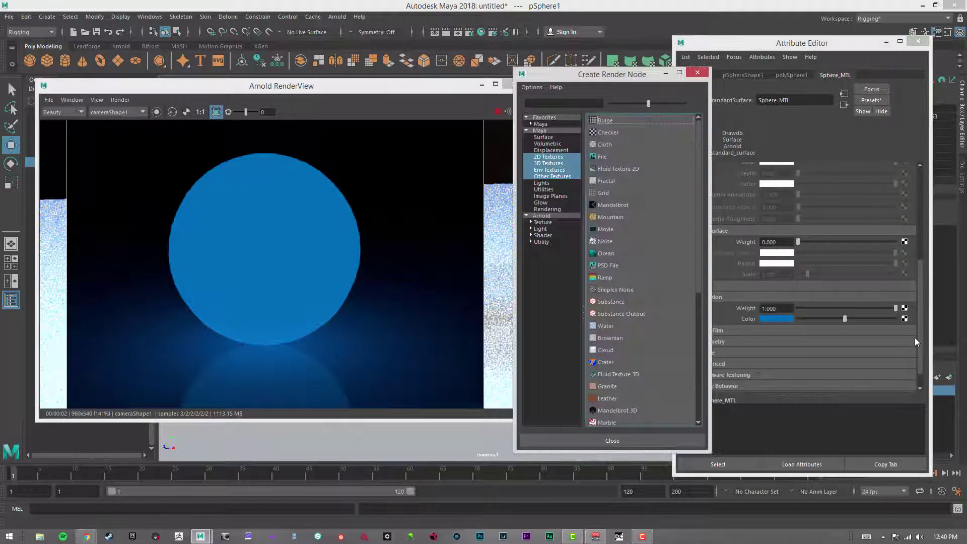
pyautogui.click(612, 132)
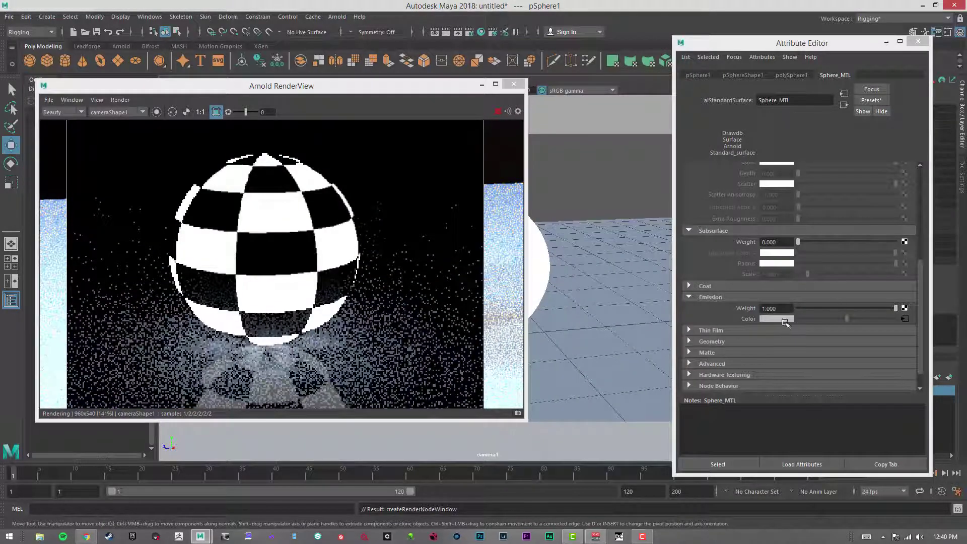
pyautogui.click(905, 319)
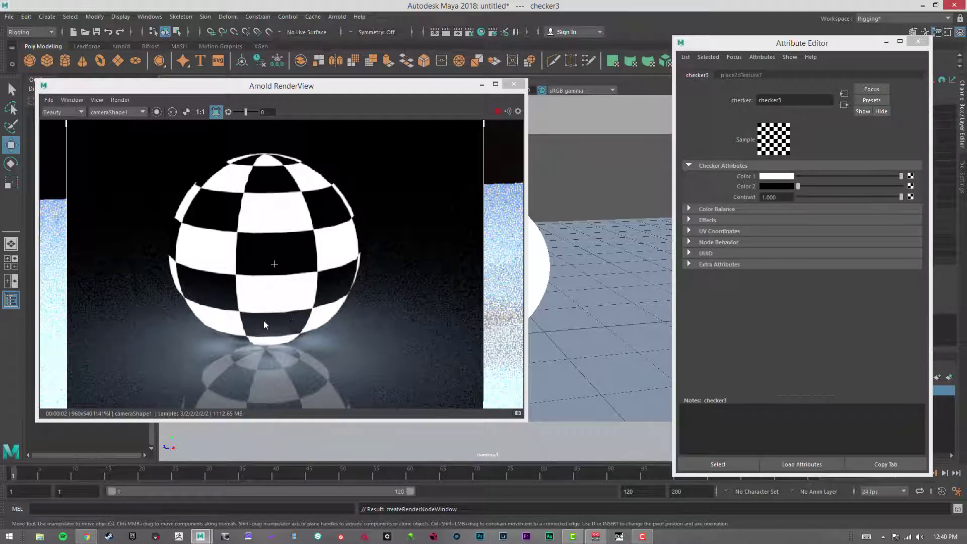
# Step: Recolour the checker's two colours to red and cyan using the colour pickers
pyautogui.click(777, 187)
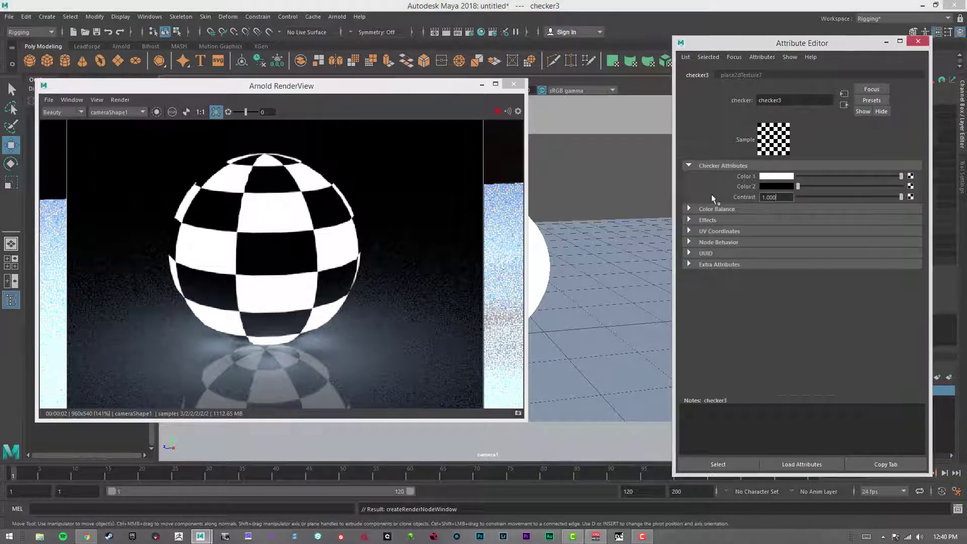
pyautogui.click(782, 186)
pyautogui.click(727, 210)
pyautogui.click(760, 234)
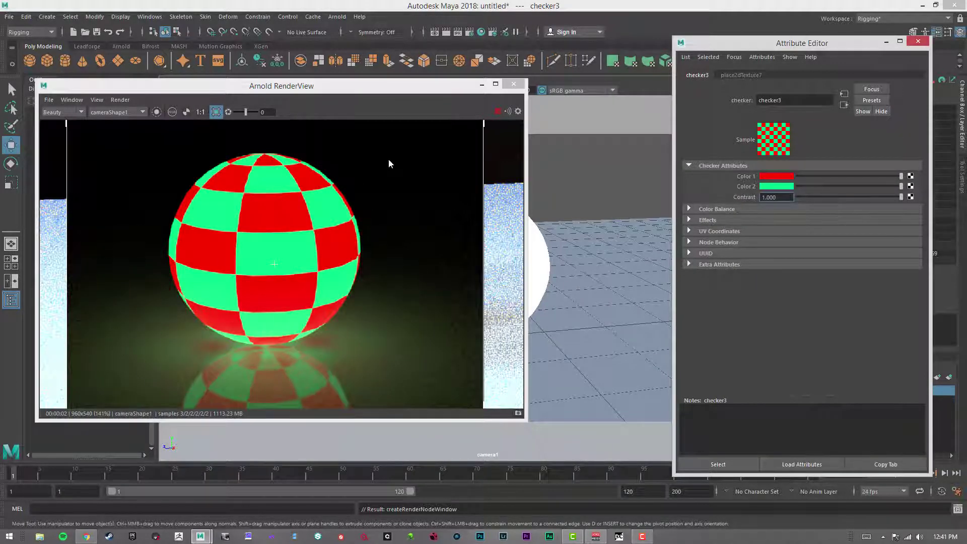
pyautogui.moveTo(396, 90); pyautogui.dragTo(440, 102)
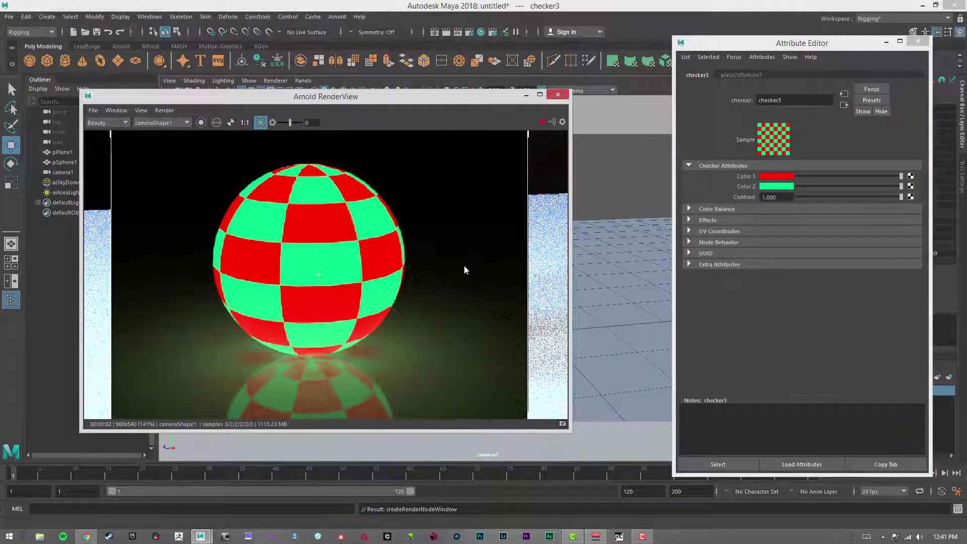
pyautogui.click(769, 186)
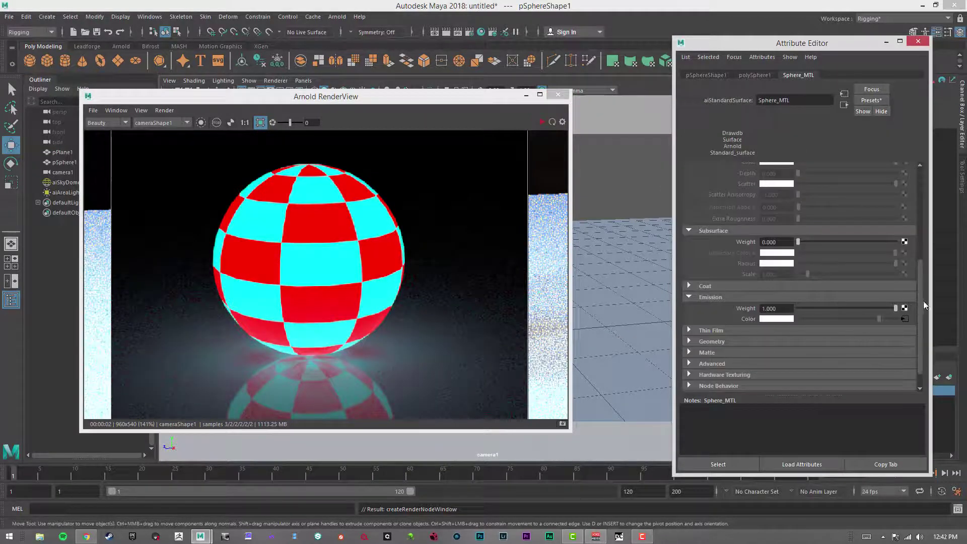
pyautogui.scroll(-1, 923, 307)
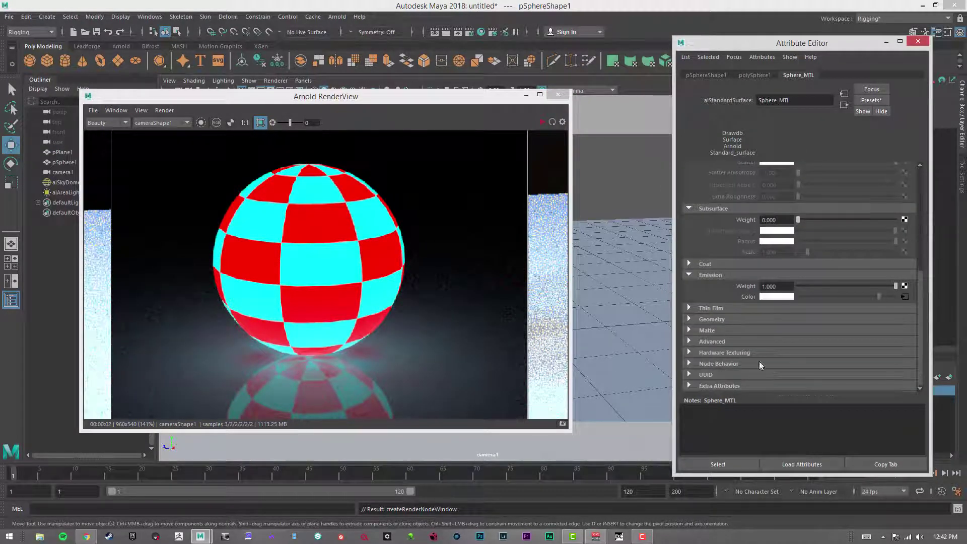
# Step: Set Emission Weight to 0 and restart the IPR render preview
pyautogui.click(700, 308)
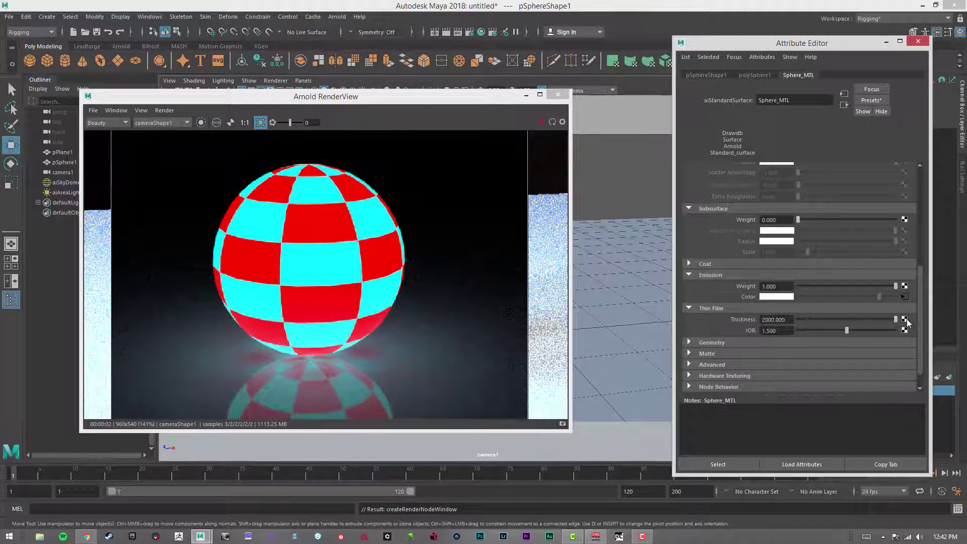
pyautogui.moveTo(896, 285); pyautogui.dragTo(786, 286)
pyautogui.click(542, 122)
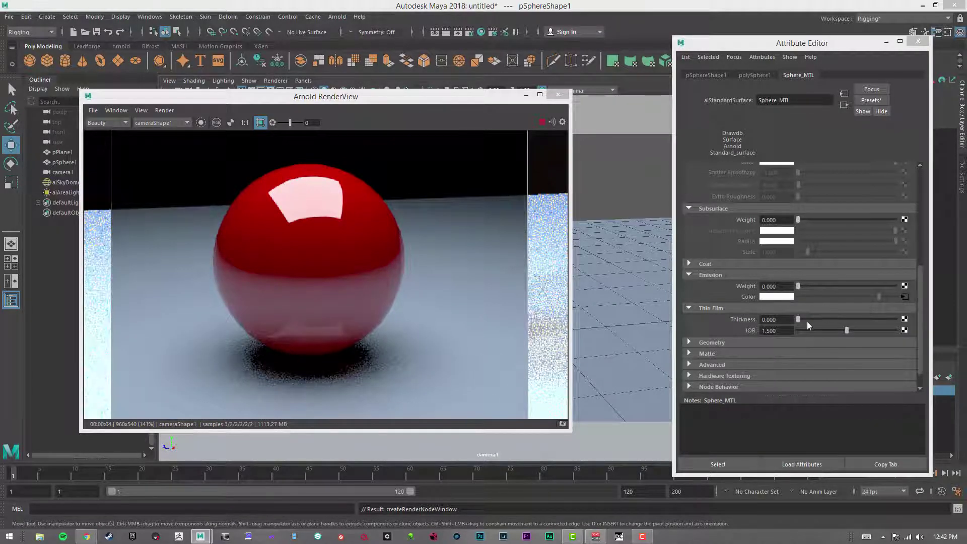
# Step: Set the thin film thickness to 447.917 and its IOR to 1.300
pyautogui.moveTo(807, 322); pyautogui.dragTo(829, 321)
pyautogui.moveTo(847, 331); pyautogui.dragTo(947, 328)
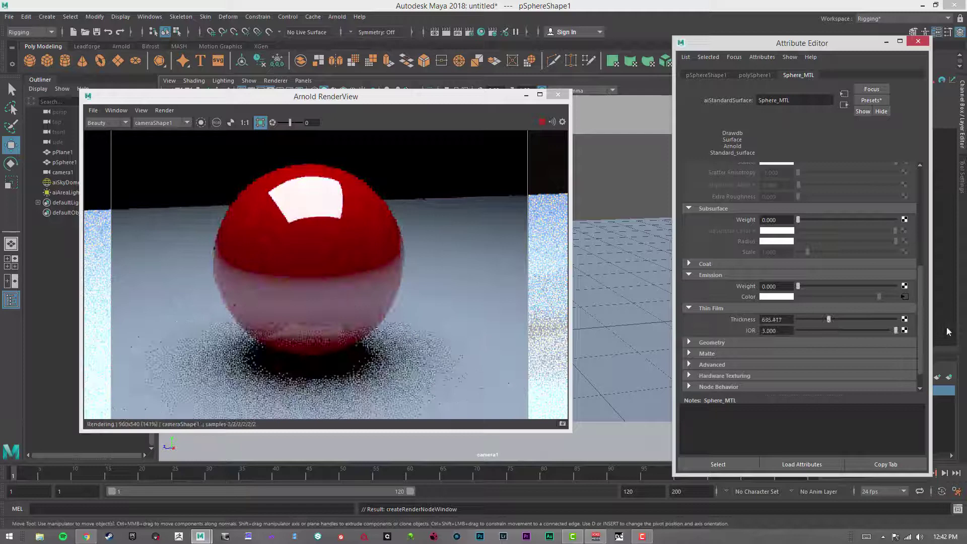
pyautogui.click(721, 264)
pyautogui.click(725, 263)
pyautogui.moveTo(829, 318); pyautogui.dragTo(954, 343)
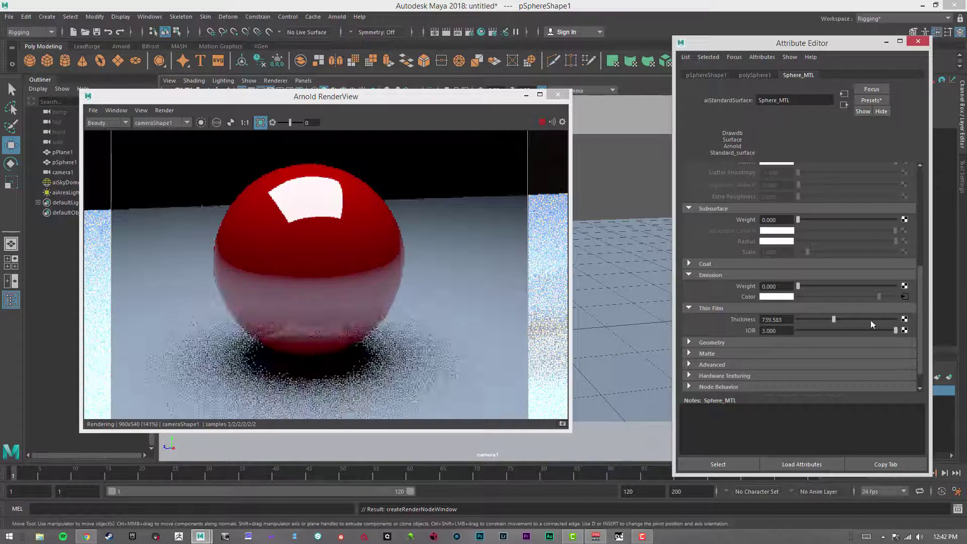
pyautogui.moveTo(872, 321); pyautogui.dragTo(730, 333)
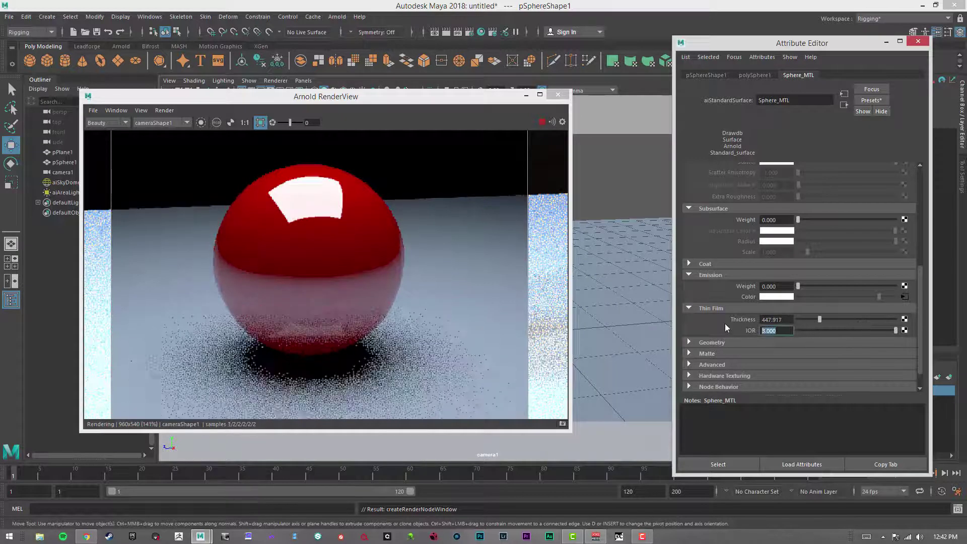
pyautogui.write('13')
pyautogui.press('Return')
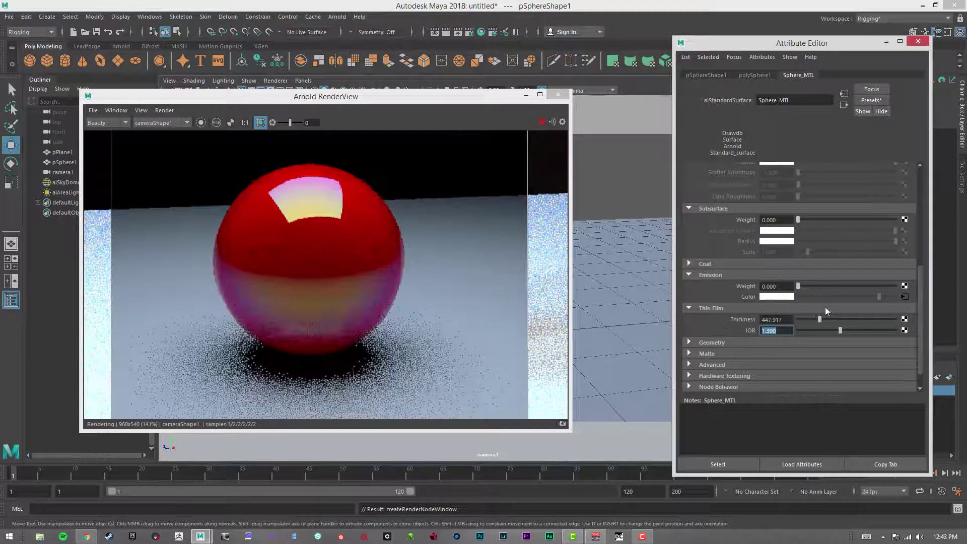
pyautogui.moveTo(820, 319); pyautogui.dragTo(806, 319)
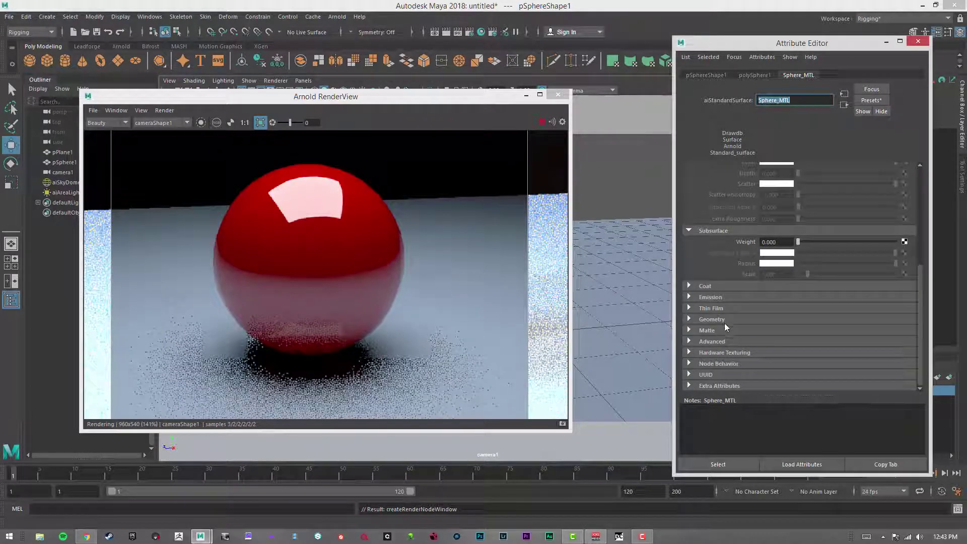
# Step: Connect a Noise texture as Sphere_MTL's bump map under Geometry
pyautogui.click(725, 320)
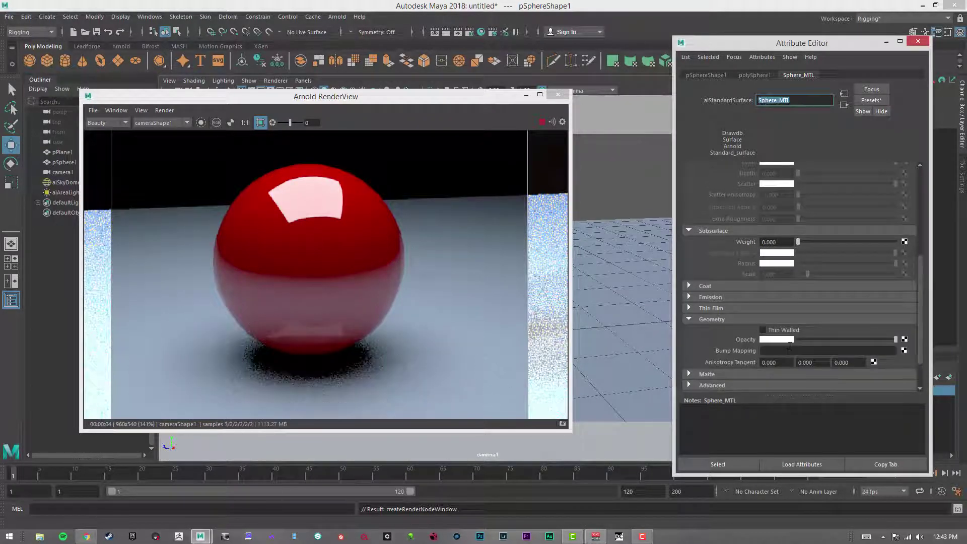
pyautogui.scroll(-1, 790, 346)
pyautogui.click(905, 306)
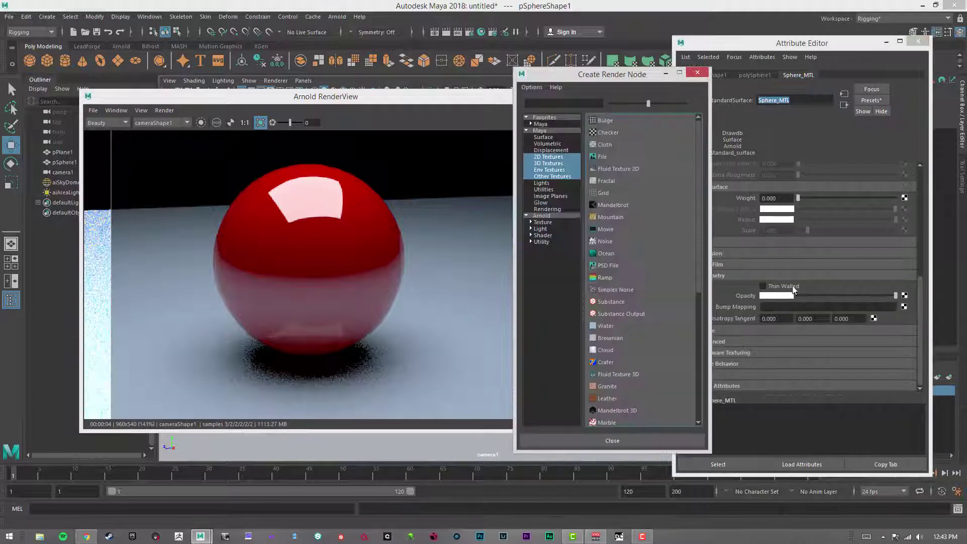
pyautogui.click(618, 241)
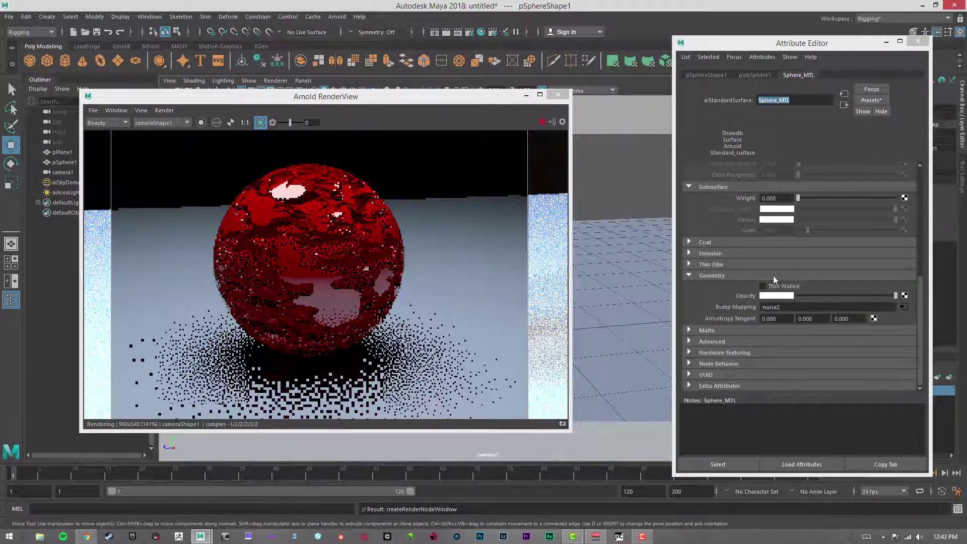
pyautogui.click(731, 74)
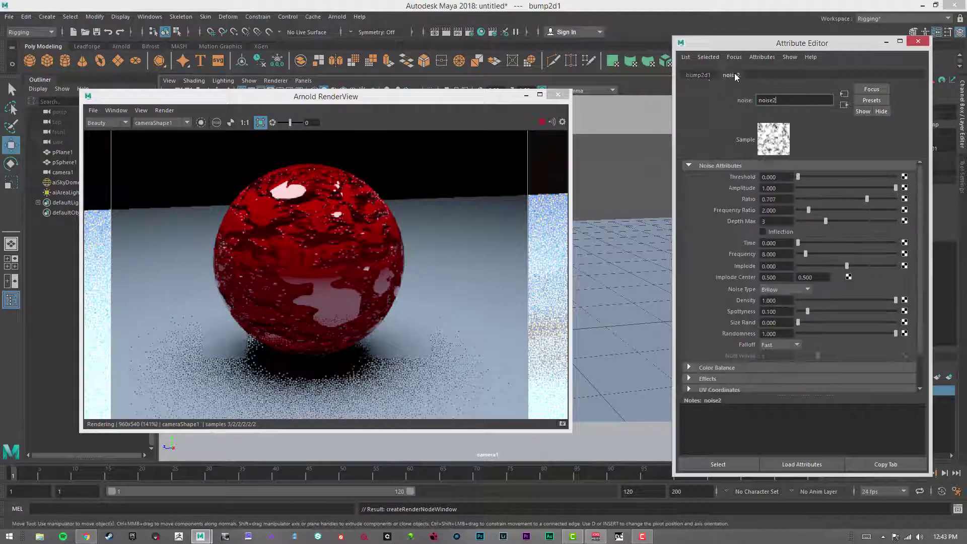
pyautogui.click(698, 74)
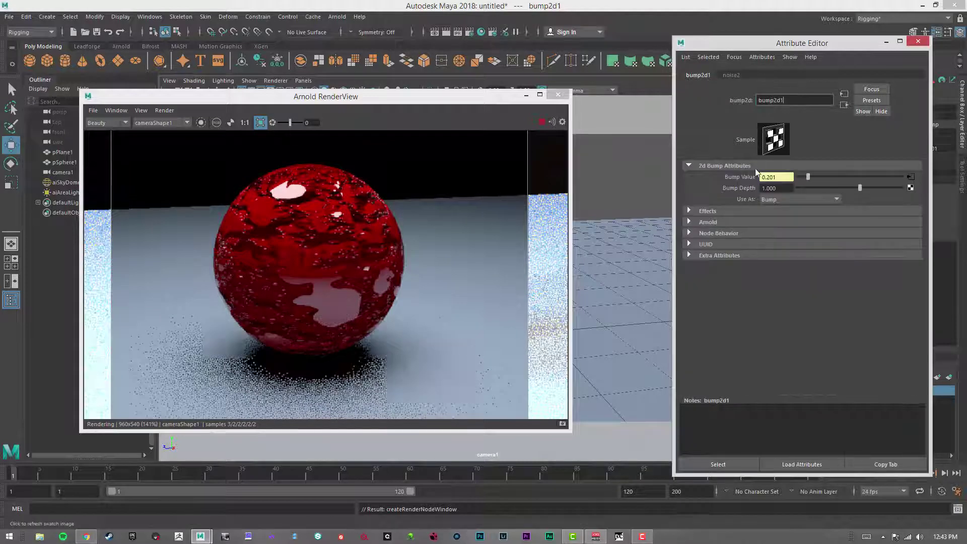
# Step: Set the bump2d Bump Depth to 0.1
pyautogui.click(789, 189)
pyautogui.write('2')
pyautogui.press('Return')
pyautogui.write('0.1')
pyautogui.press('Return')
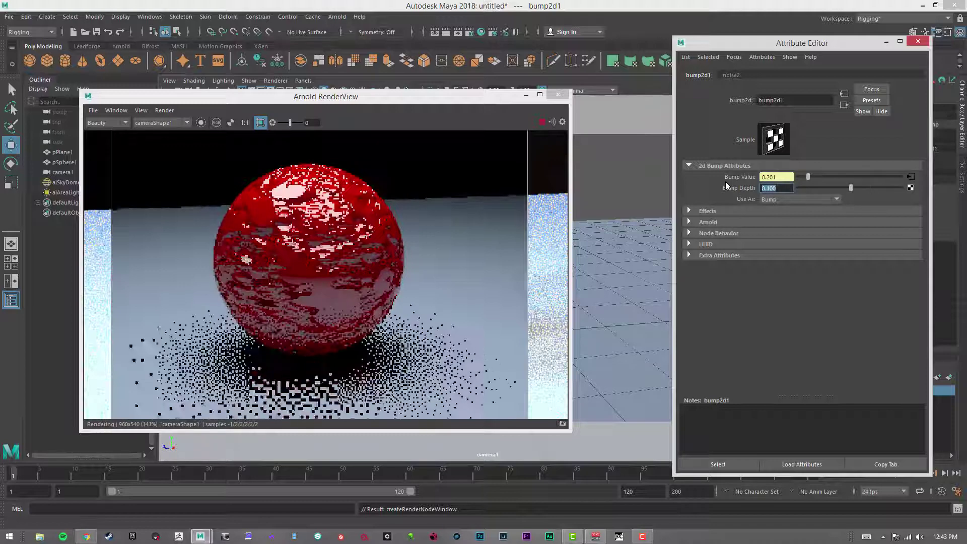
# Step: Set the noise Threshold to 0.245, Amplitude to 0.750 and Ratio to 0.484
pyautogui.click(733, 76)
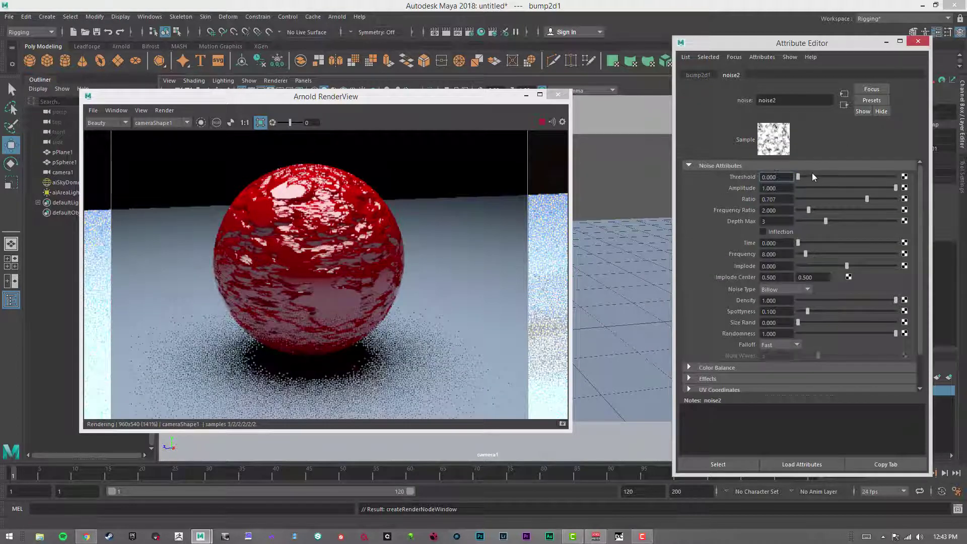
pyautogui.moveTo(812, 175); pyautogui.dragTo(822, 177)
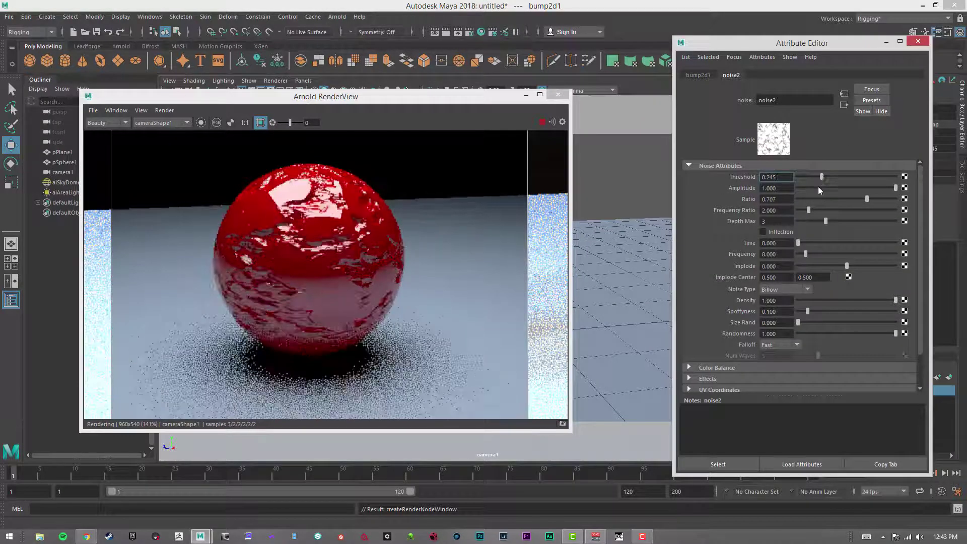
pyautogui.click(811, 188)
pyautogui.click(871, 188)
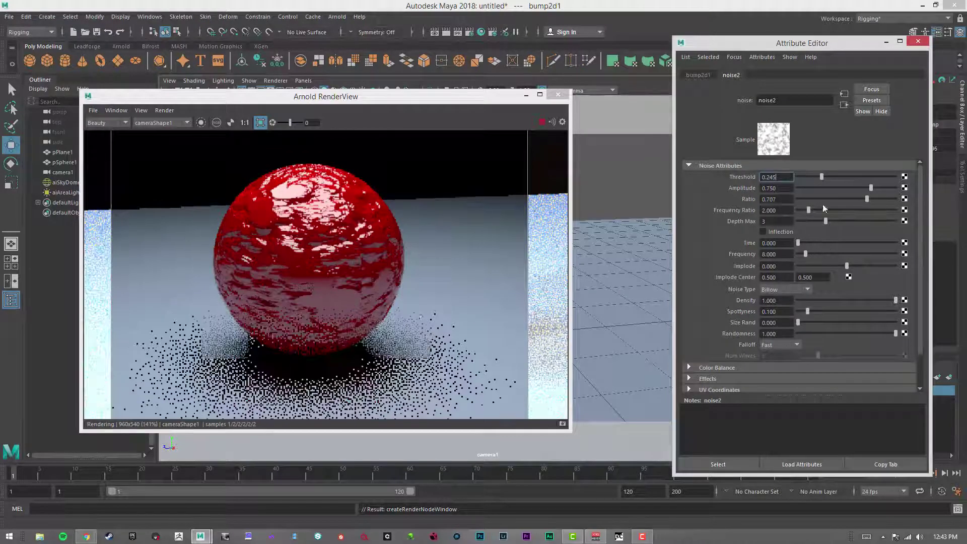
pyautogui.moveTo(835, 198); pyautogui.dragTo(845, 198)
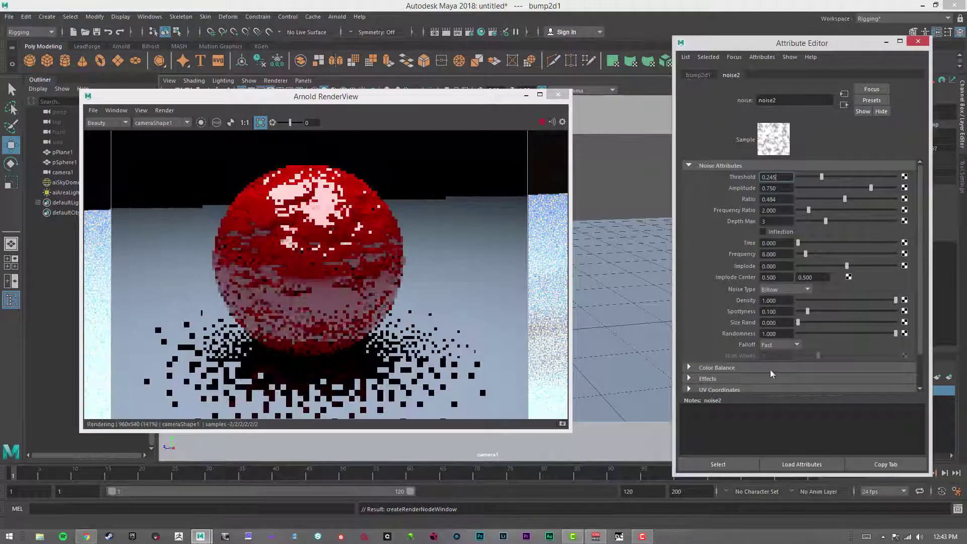
pyautogui.scroll(2, 367, 286)
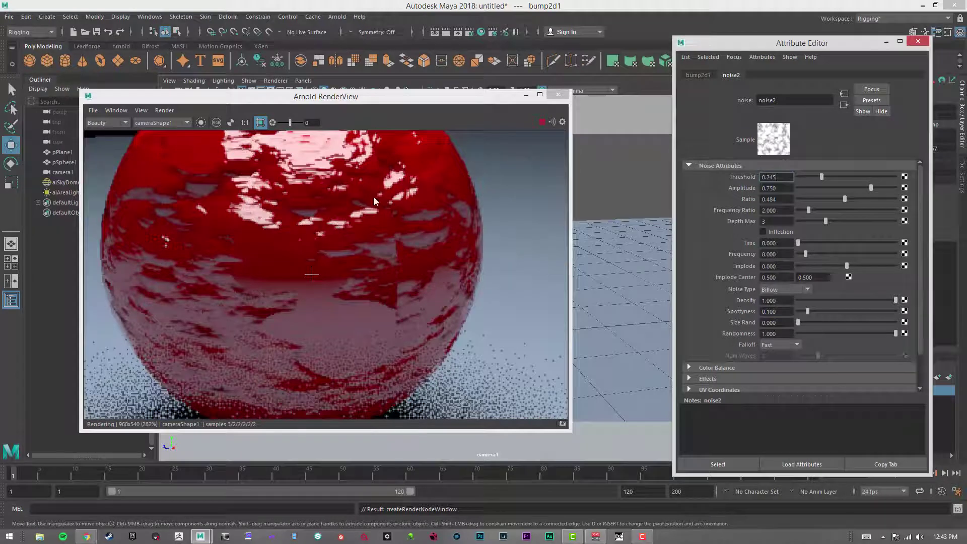
pyautogui.scroll(-3, 392, 270)
pyautogui.scroll(1, 392, 270)
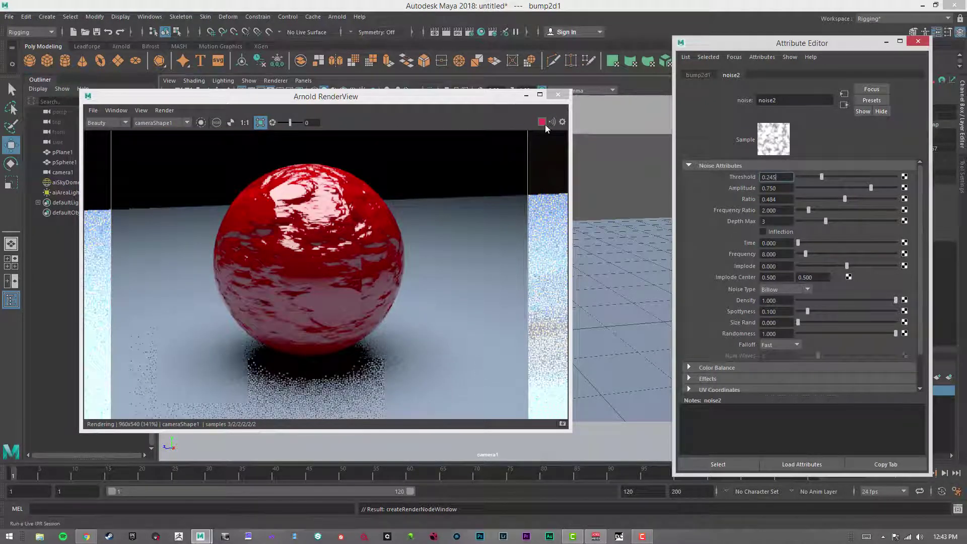
pyautogui.moveTo(421, 101); pyautogui.dragTo(464, 85)
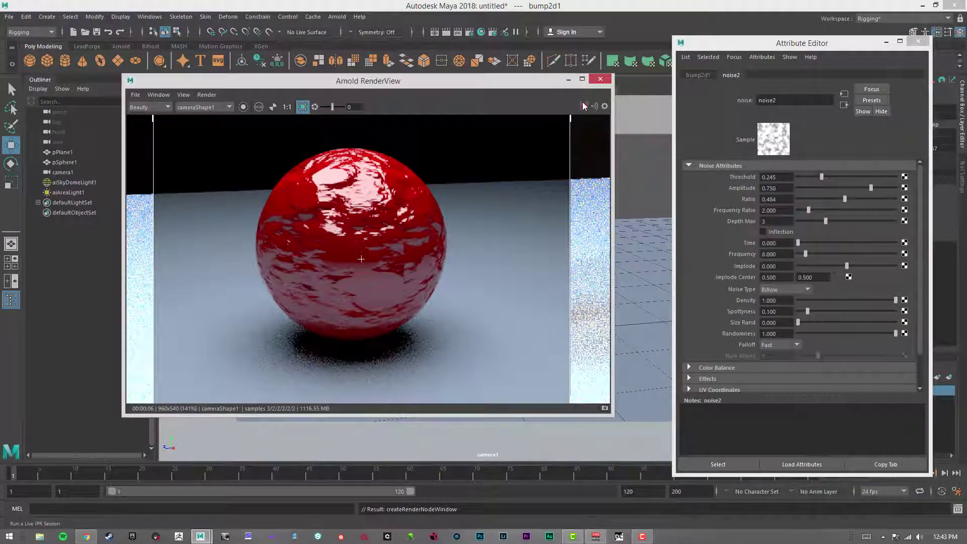